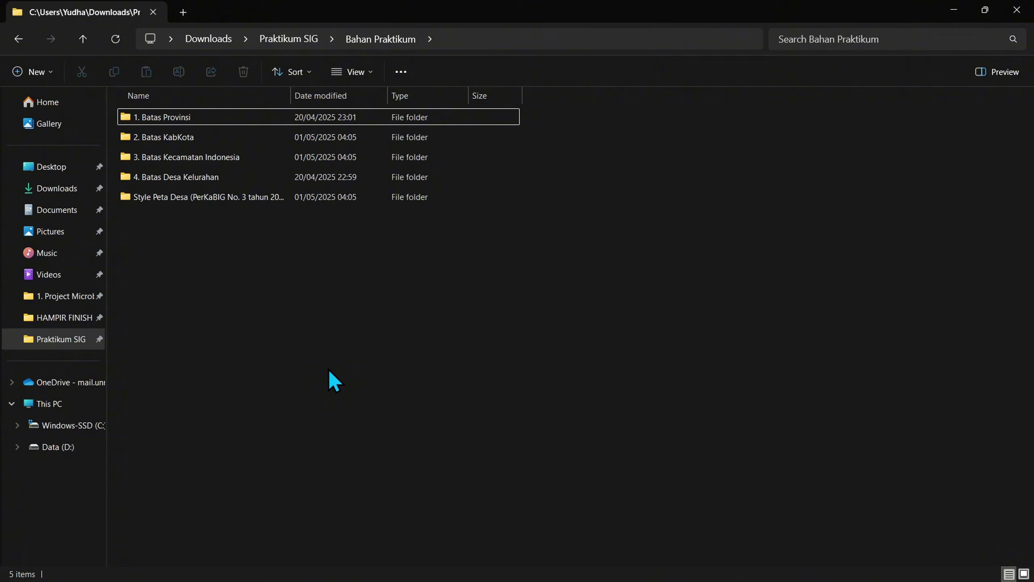
# Step: Look over the province, KabKota, Kecamatan and Desa Kelurahan boundary folders in Bahan Praktikum
pyautogui.click(213, 120)
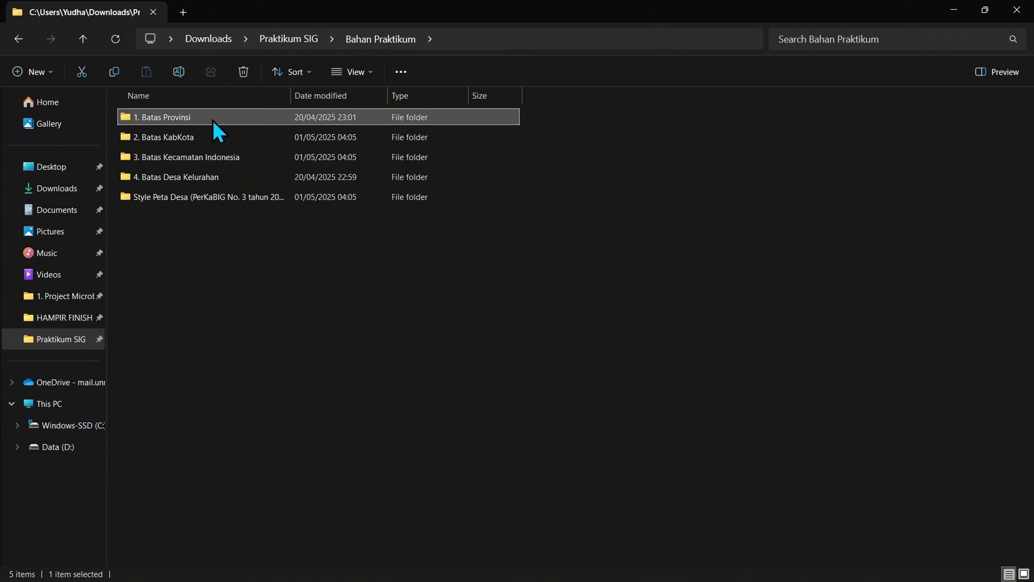
pyautogui.click(222, 138)
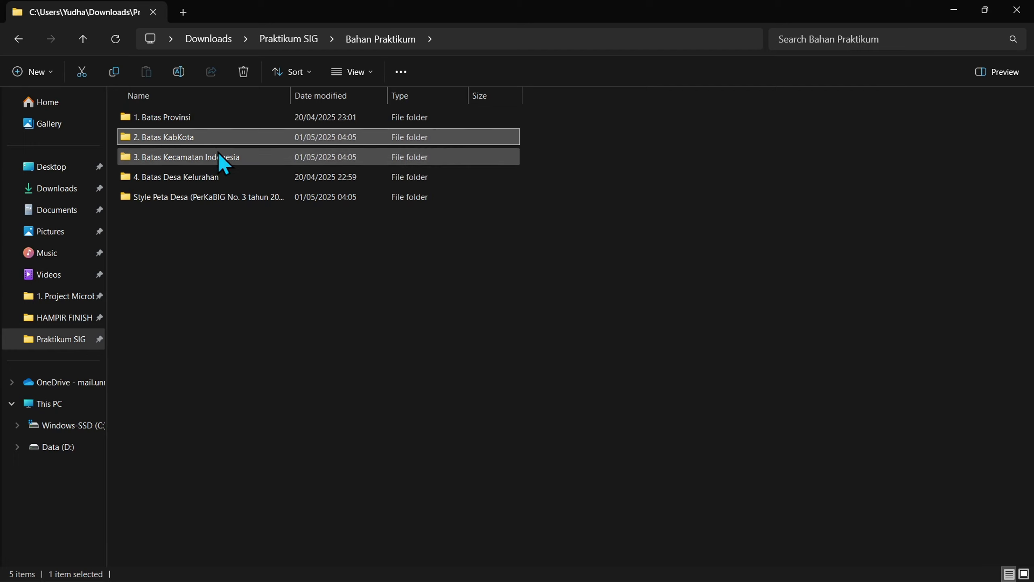
pyautogui.click(219, 152)
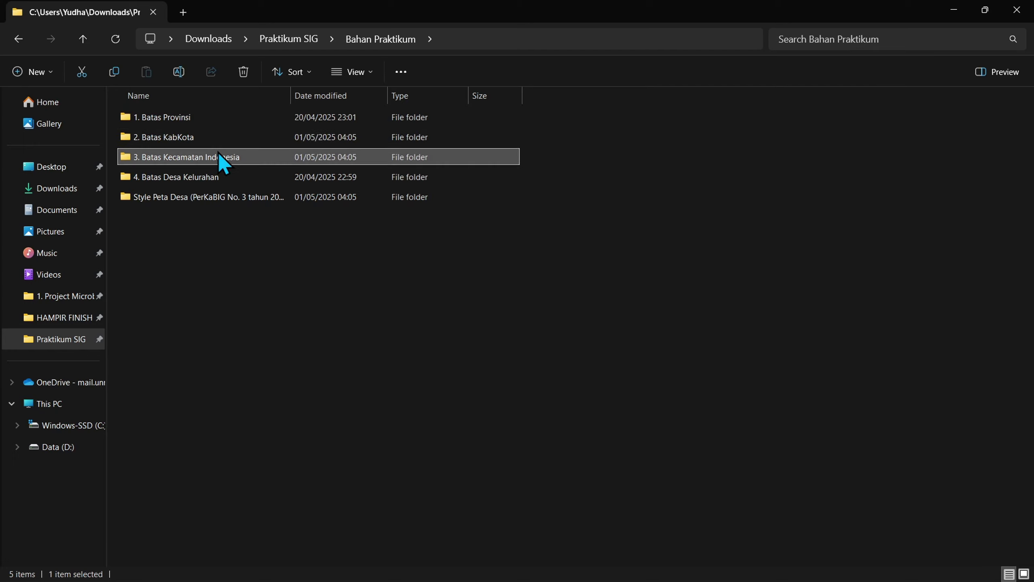
pyautogui.click(220, 181)
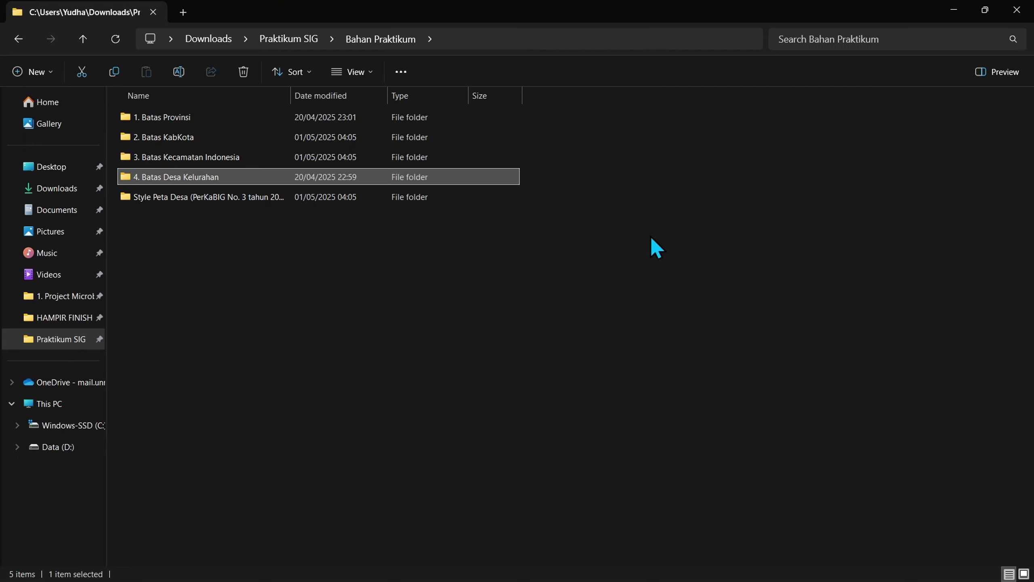
# Step: Search the computer for ArcMap 10.8 and launch it
pyautogui.moveTo(416, 561)
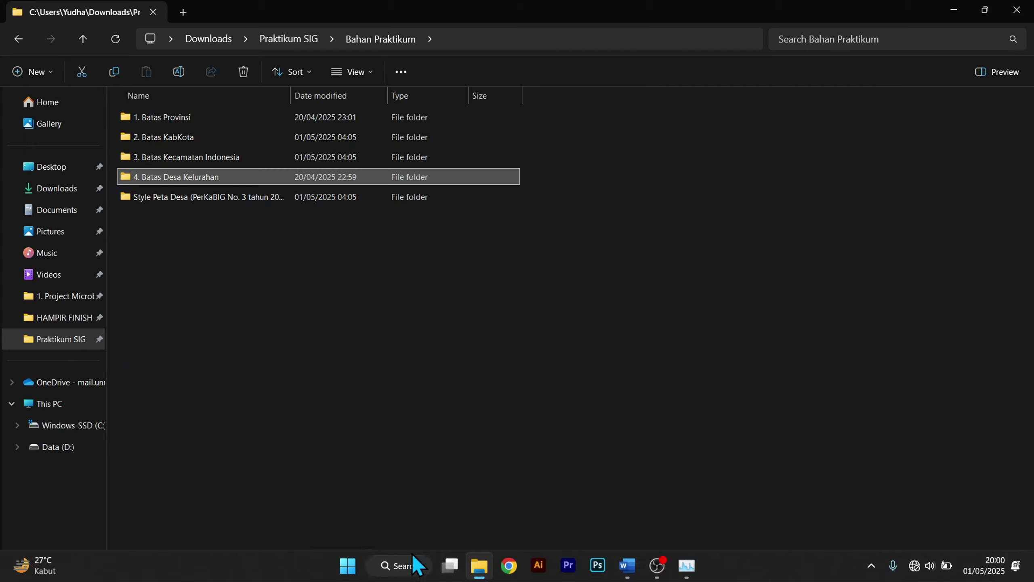
pyautogui.click(348, 569)
pyautogui.write('arcMap 10.8')
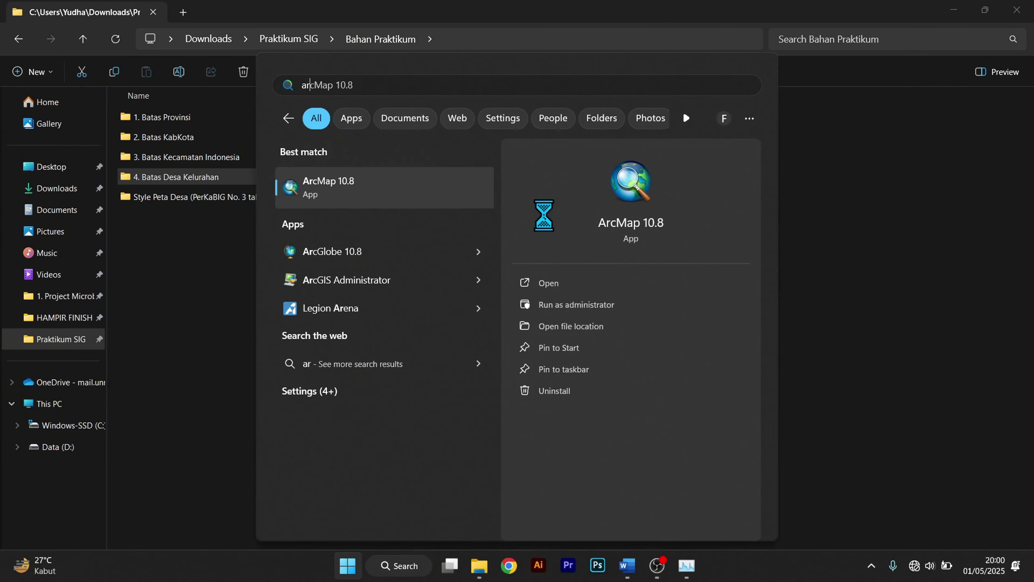
pyautogui.click(400, 185)
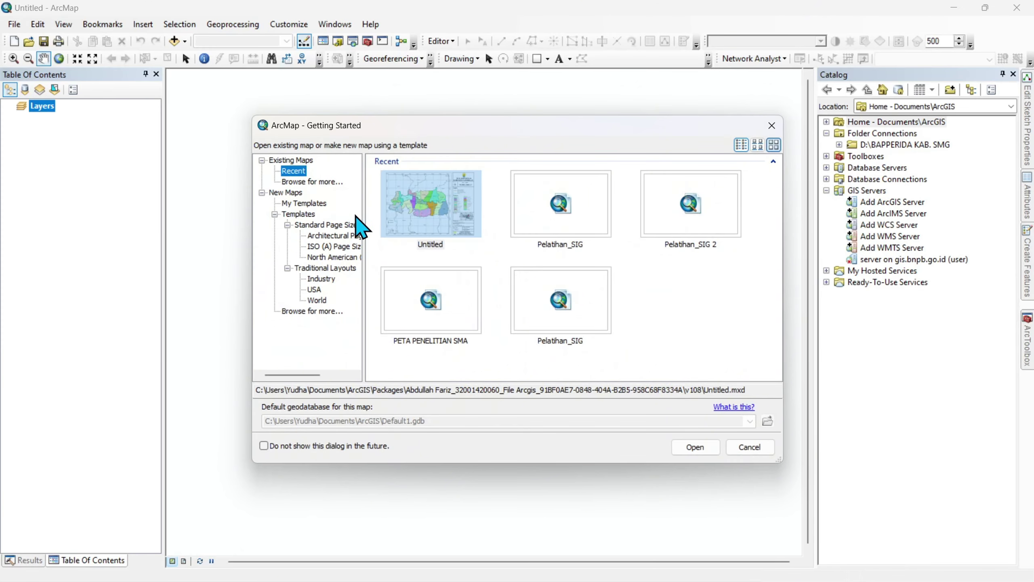
# Step: Create a new map from the Blank Map entry in My Templates
pyautogui.click(322, 203)
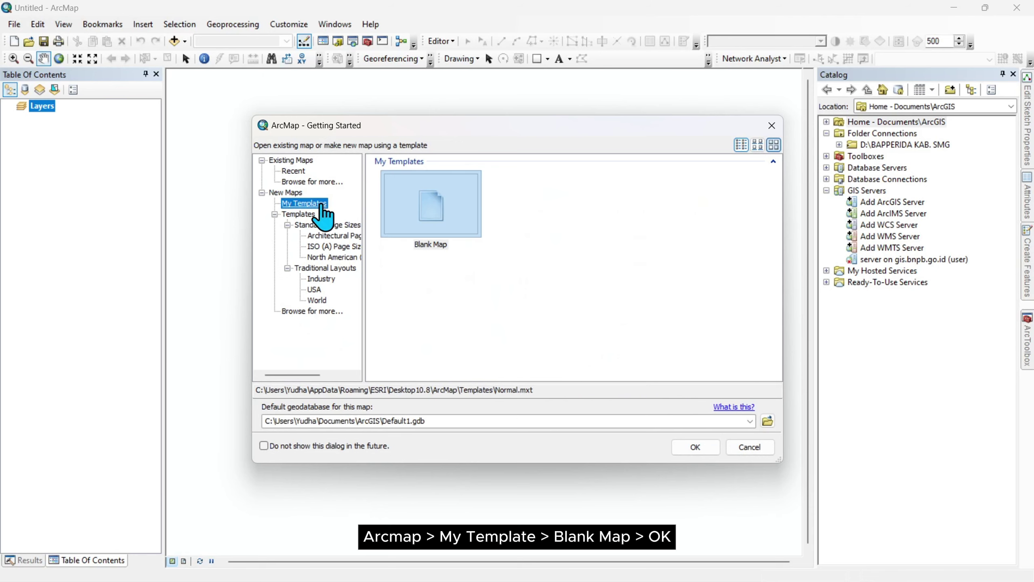
pyautogui.click(420, 213)
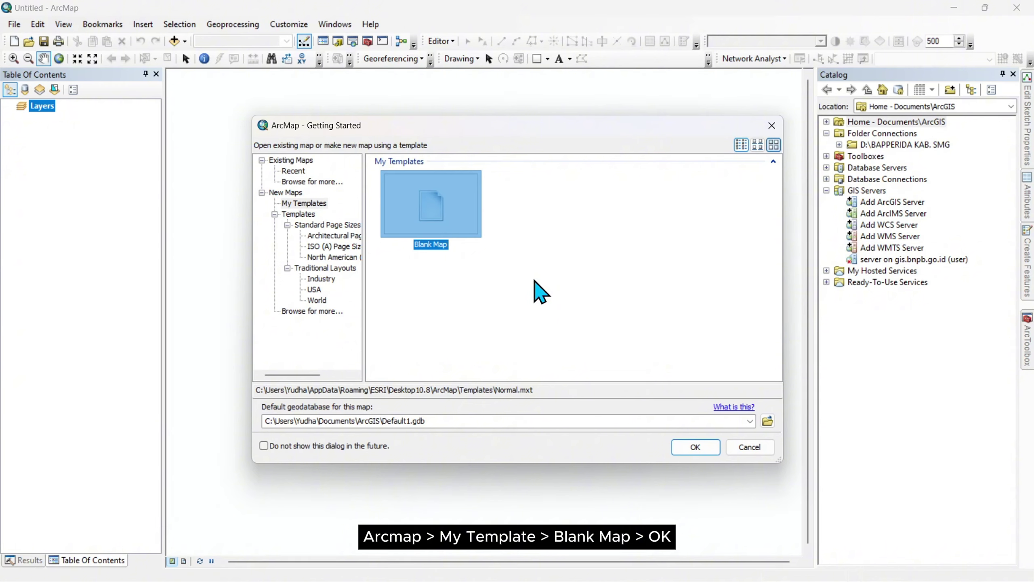
pyautogui.click(694, 446)
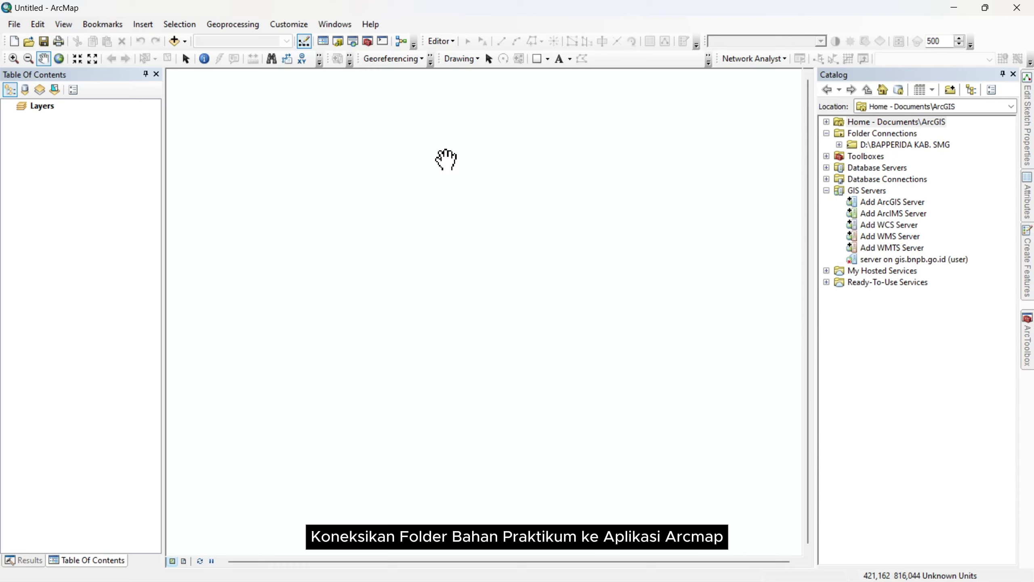
# Step: Set the Catalog window to auto-hide and bring it back into view
pyautogui.click(340, 27)
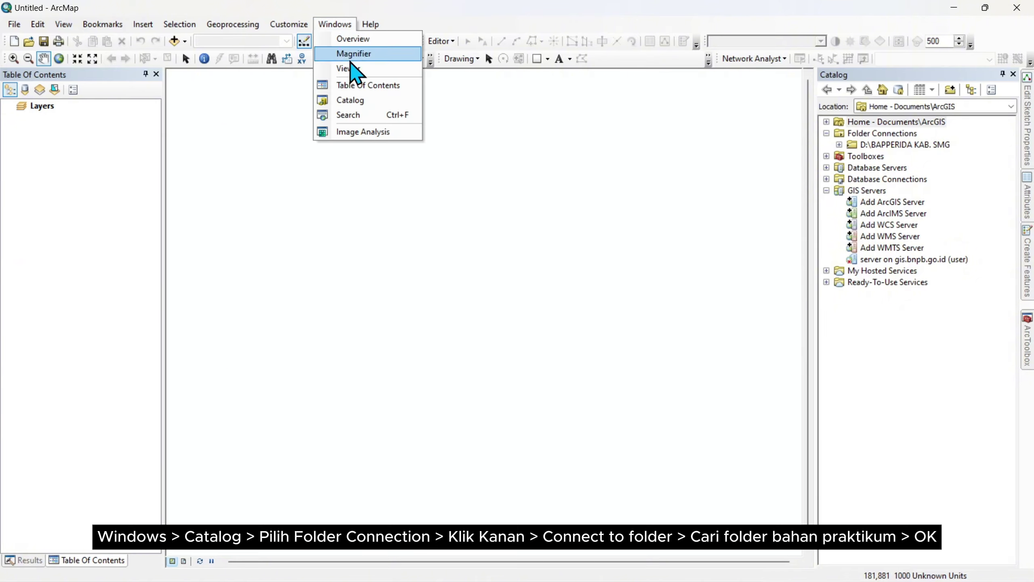
pyautogui.click(357, 101)
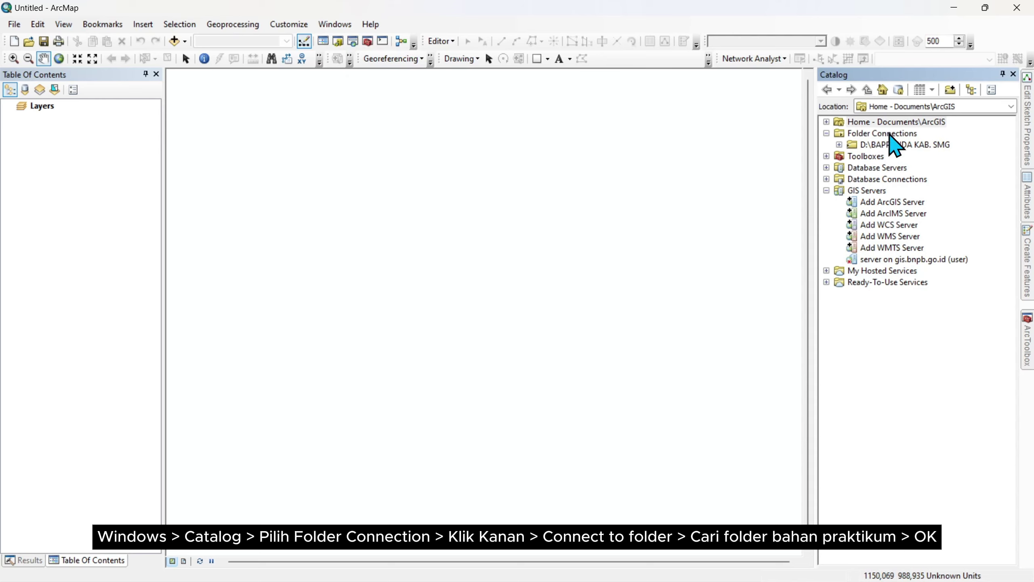
pyautogui.click(1003, 74)
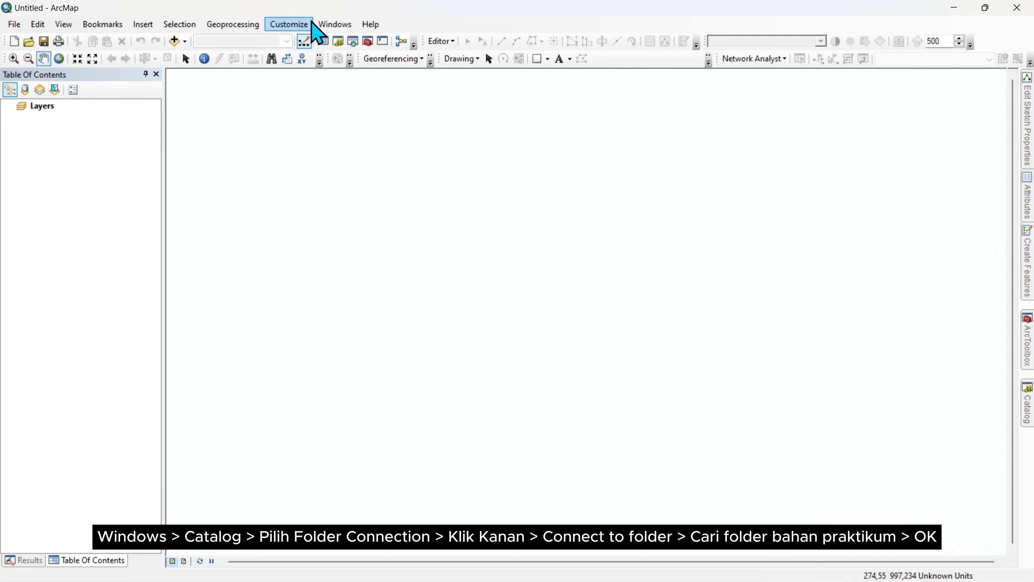
pyautogui.click(335, 25)
pyautogui.click(344, 101)
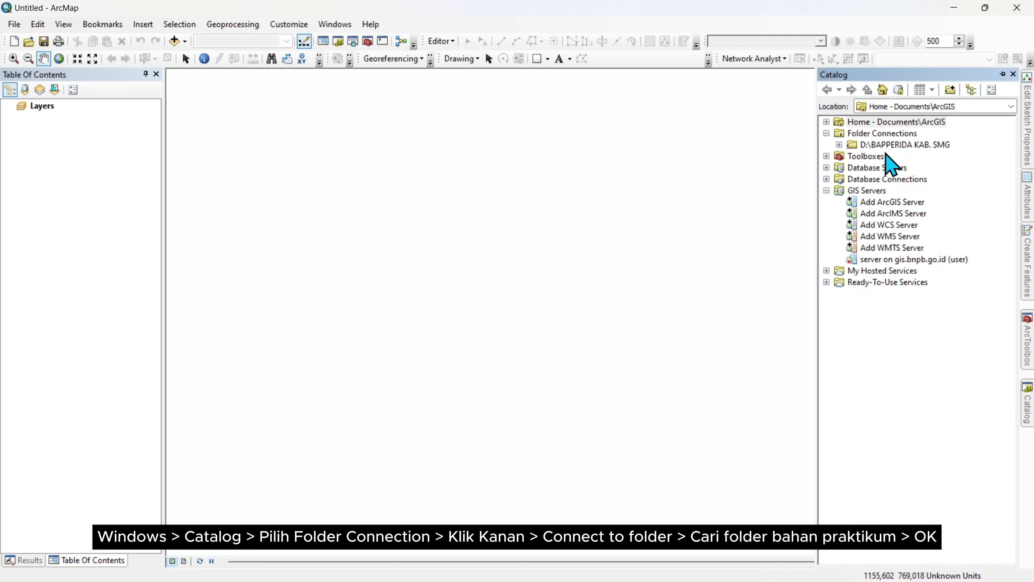
# Step: Start a new folder connection in the Catalog and expand Downloads in the folder tree
pyautogui.click(882, 135)
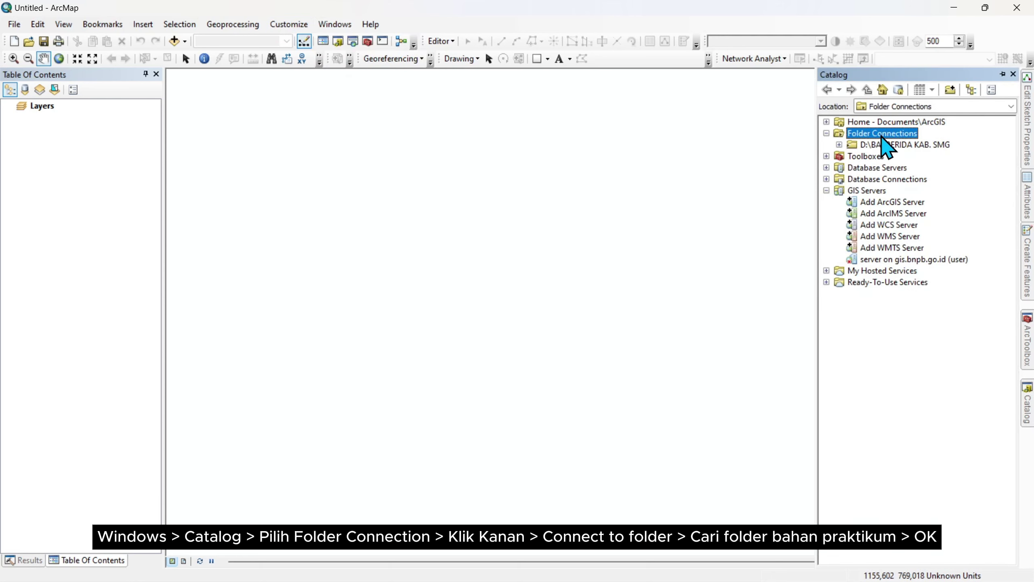
pyautogui.rightClick(882, 138)
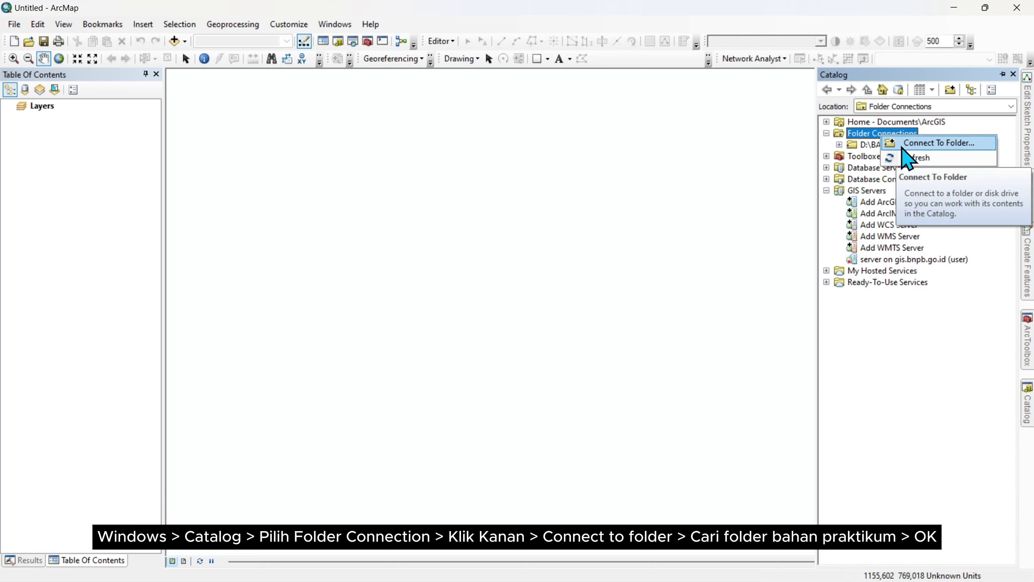
pyautogui.click(903, 149)
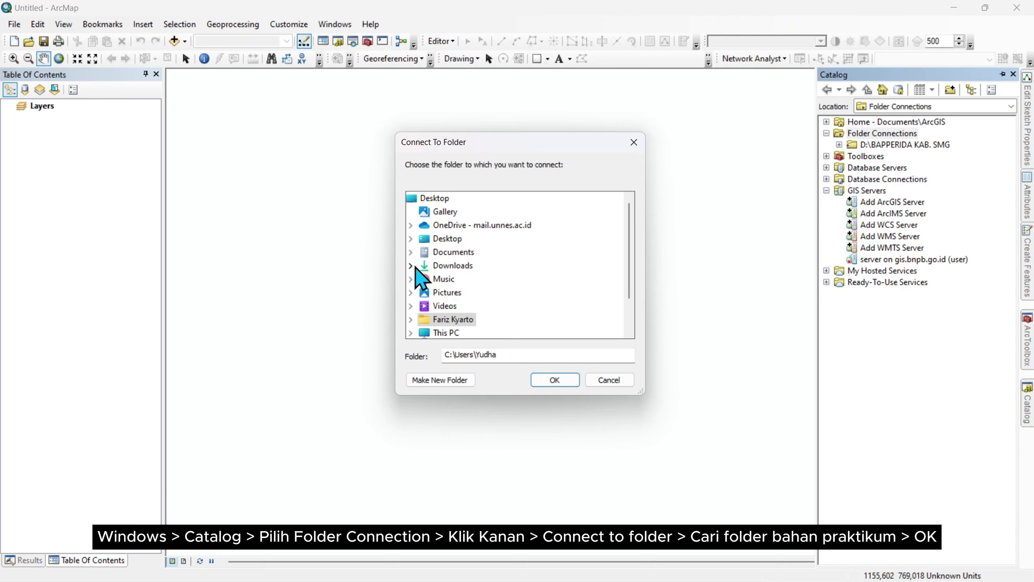
pyautogui.click(411, 266)
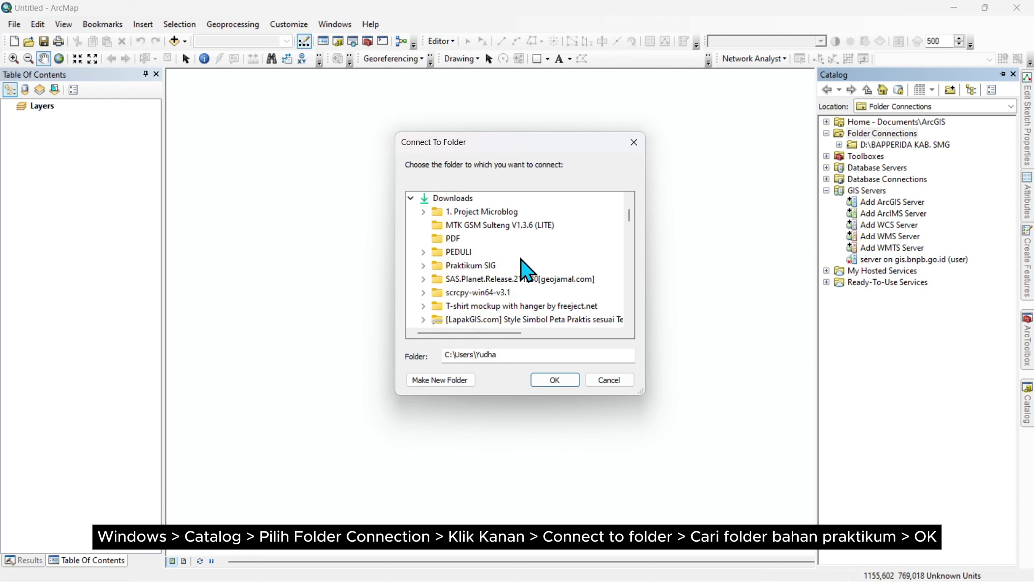
pyautogui.scroll(2, 433, 255)
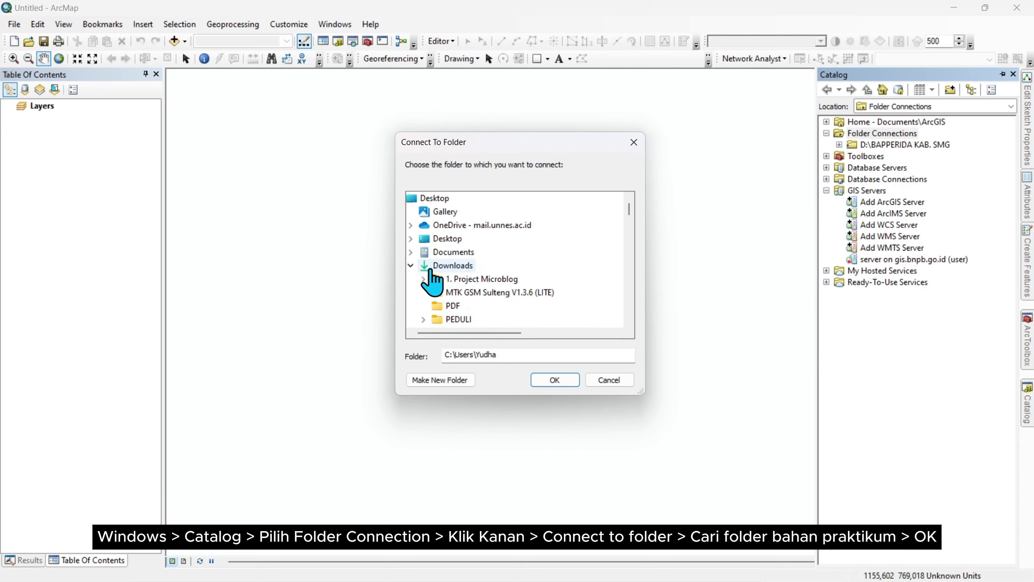
# Step: Switch to File Explorer to check where Bahan Praktikum sits inside Praktikum SIG, and return to ArcMap
pyautogui.click(464, 575)
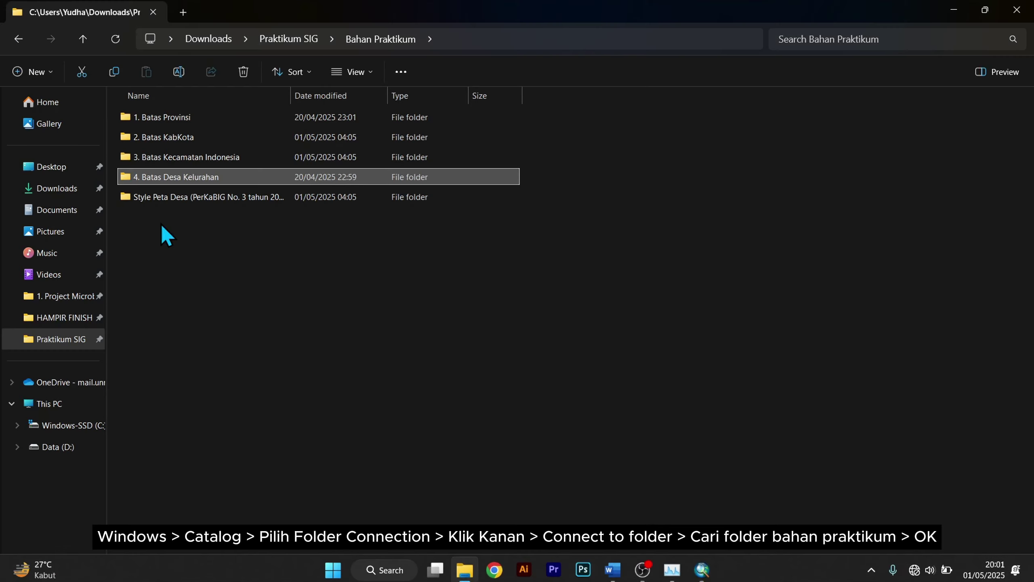
pyautogui.click(220, 39)
pyautogui.doubleClick(461, 121)
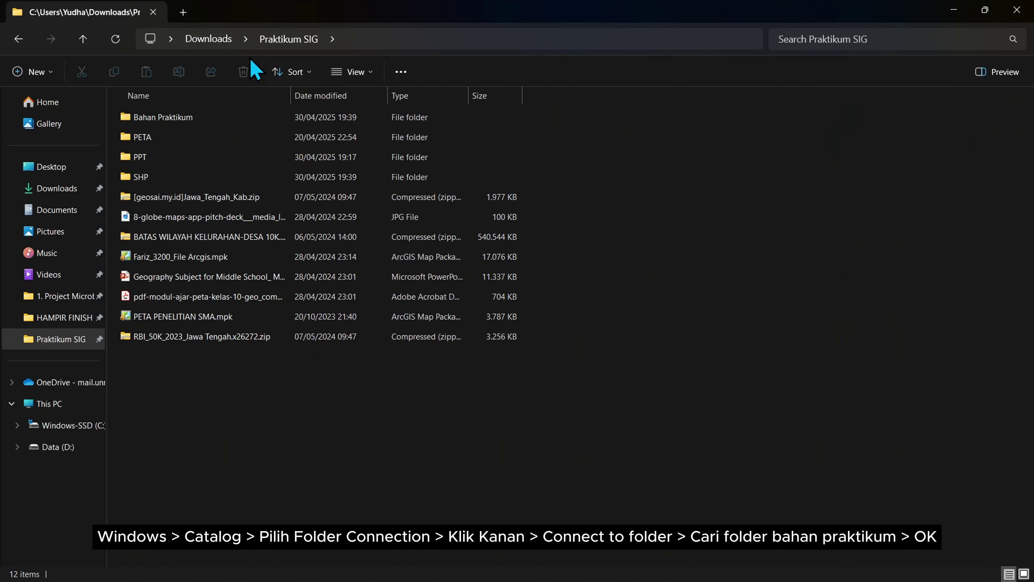
pyautogui.doubleClick(198, 115)
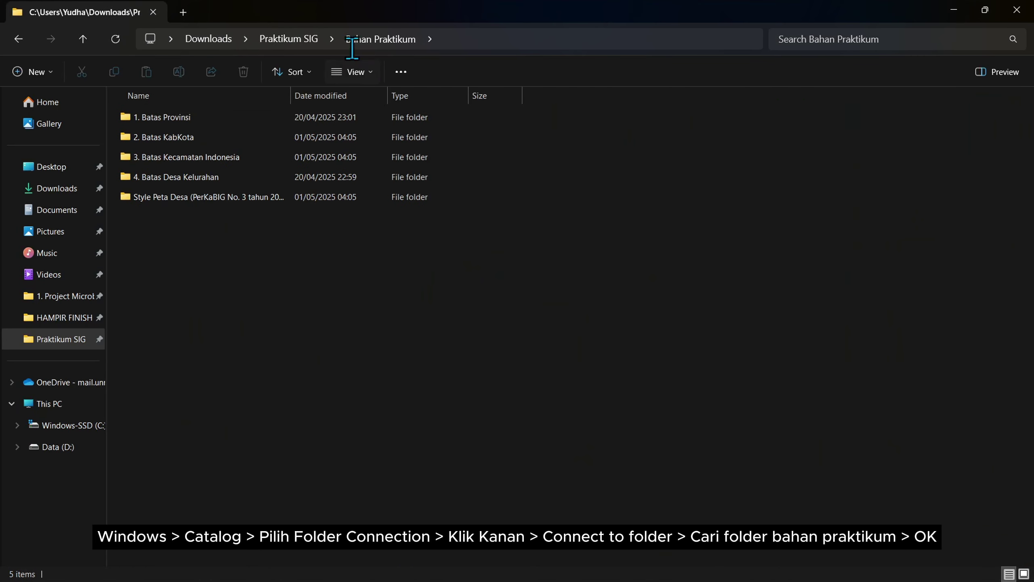
pyautogui.click(953, 16)
# Step: Connect to the Bahan Praktikum folder inside Downloads\Praktikum SIG
pyautogui.click(450, 265)
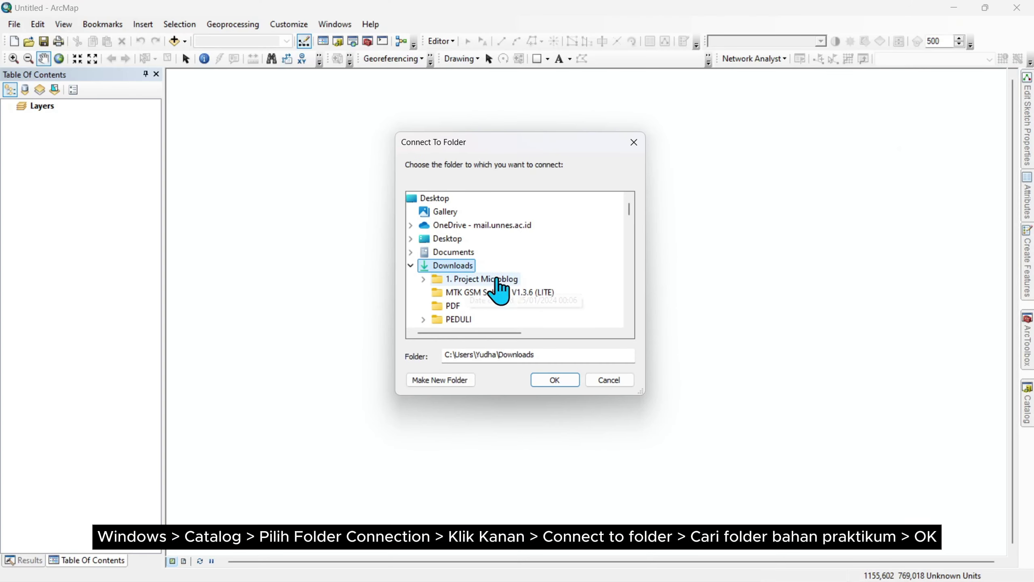
pyautogui.scroll(-2, 499, 300)
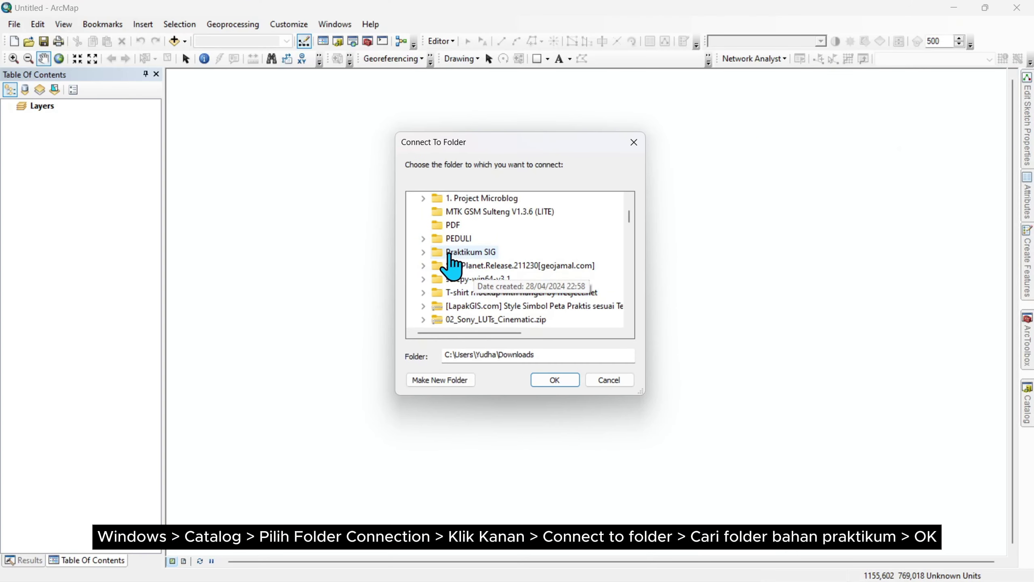
pyautogui.click(427, 251)
pyautogui.click(458, 226)
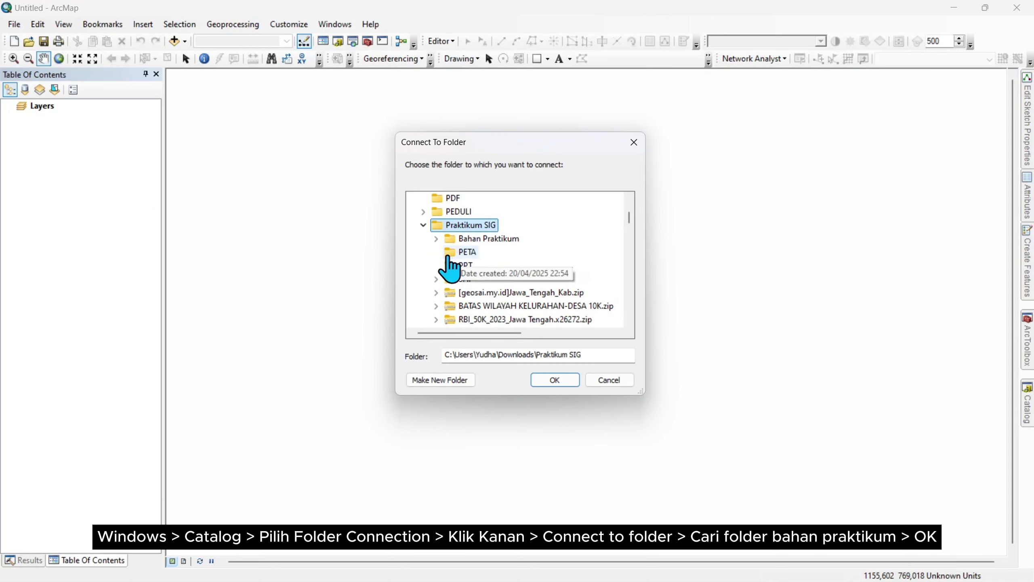
pyautogui.click(435, 239)
pyautogui.click(474, 244)
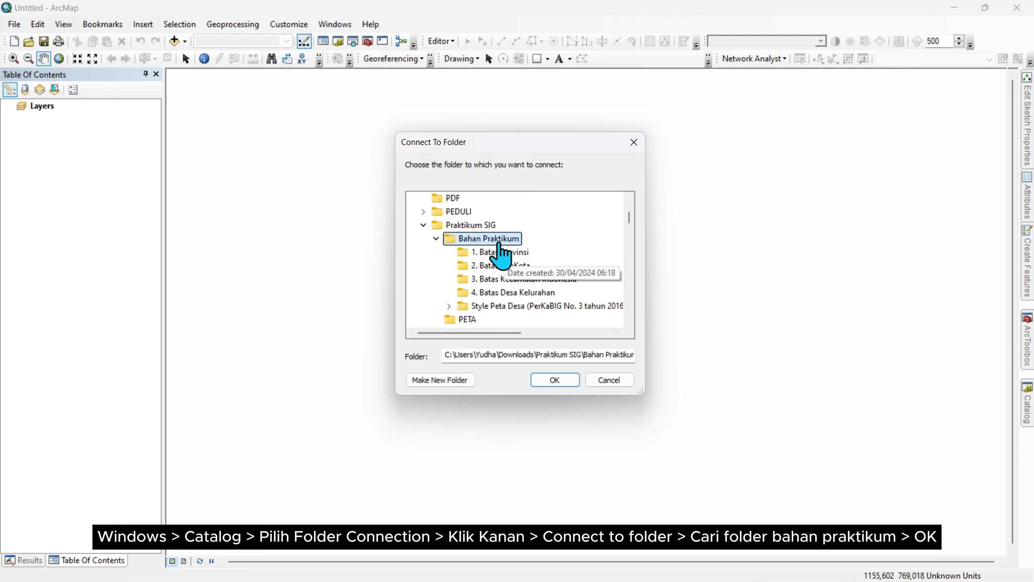
pyautogui.click(551, 381)
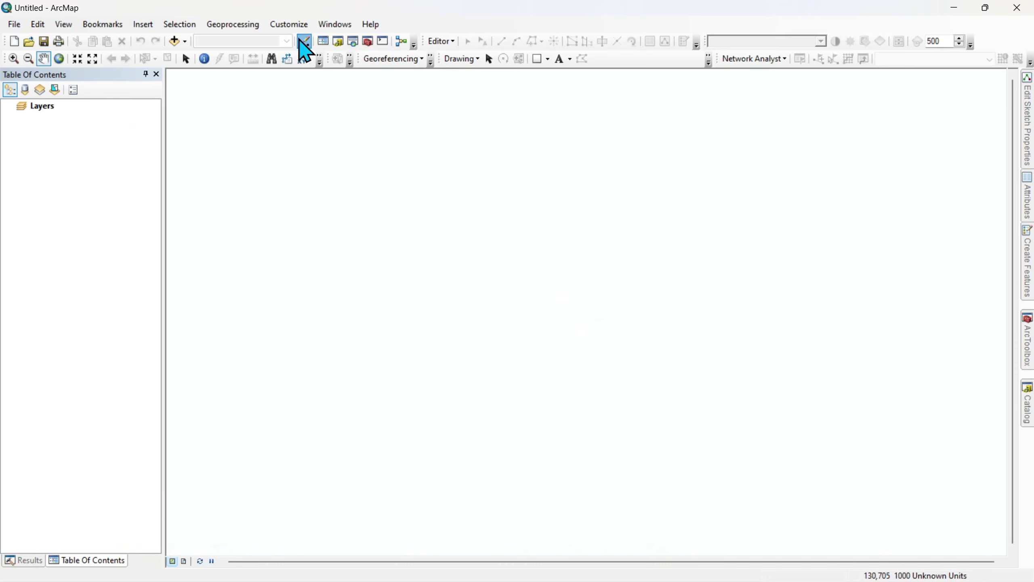
# Step: Show the Catalog again and expand the new Bahan Praktikum folder connection
pyautogui.click(342, 29)
pyautogui.click(369, 233)
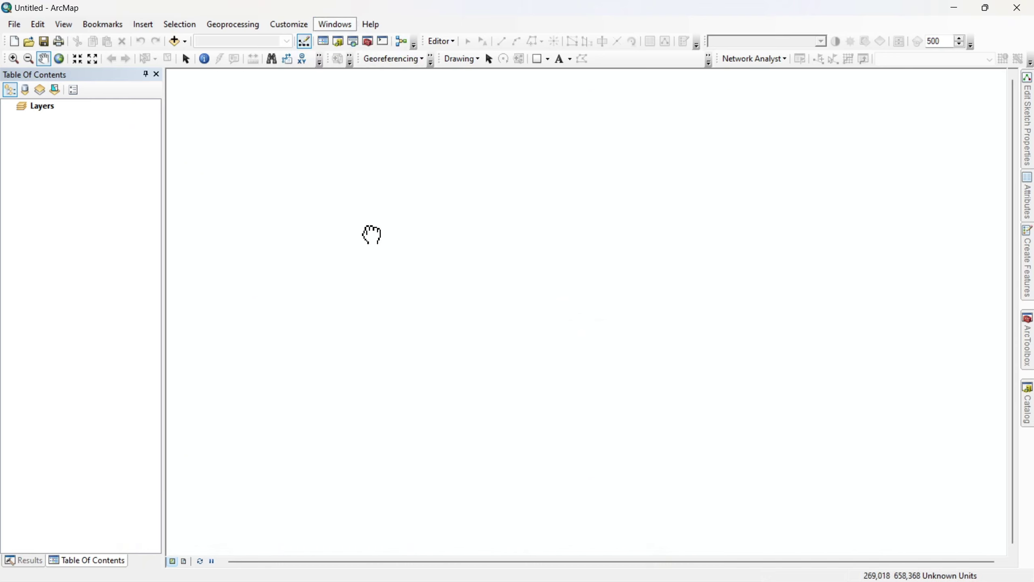
pyautogui.click(339, 26)
pyautogui.click(358, 102)
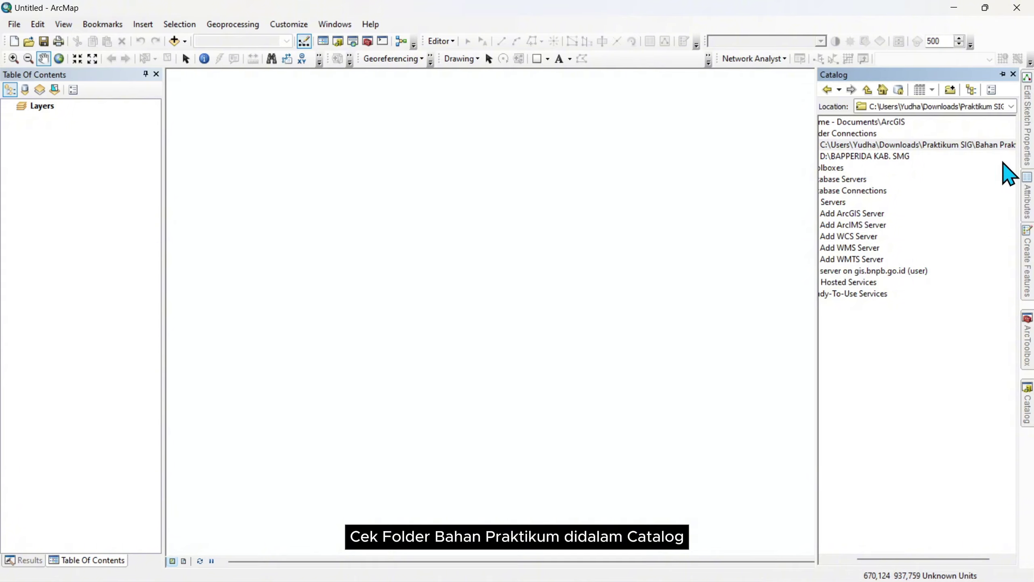
pyautogui.click(925, 146)
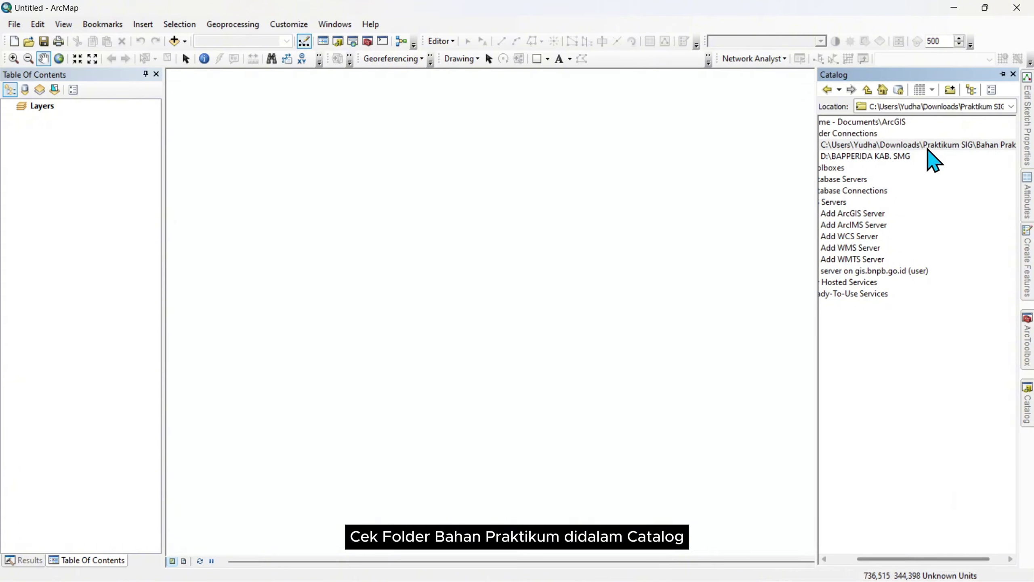
pyautogui.moveTo(947, 557); pyautogui.dragTo(884, 561)
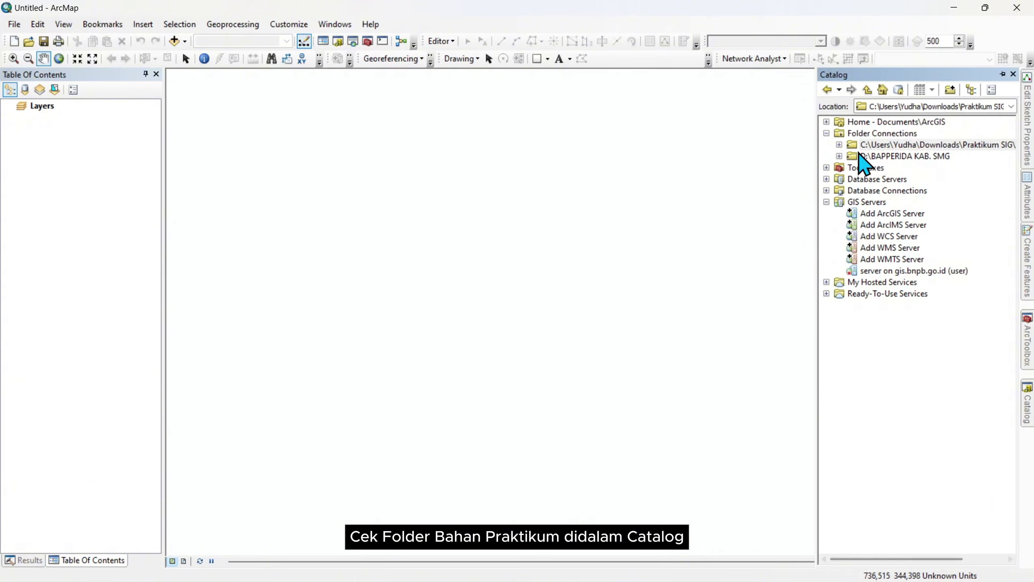
pyautogui.click(839, 145)
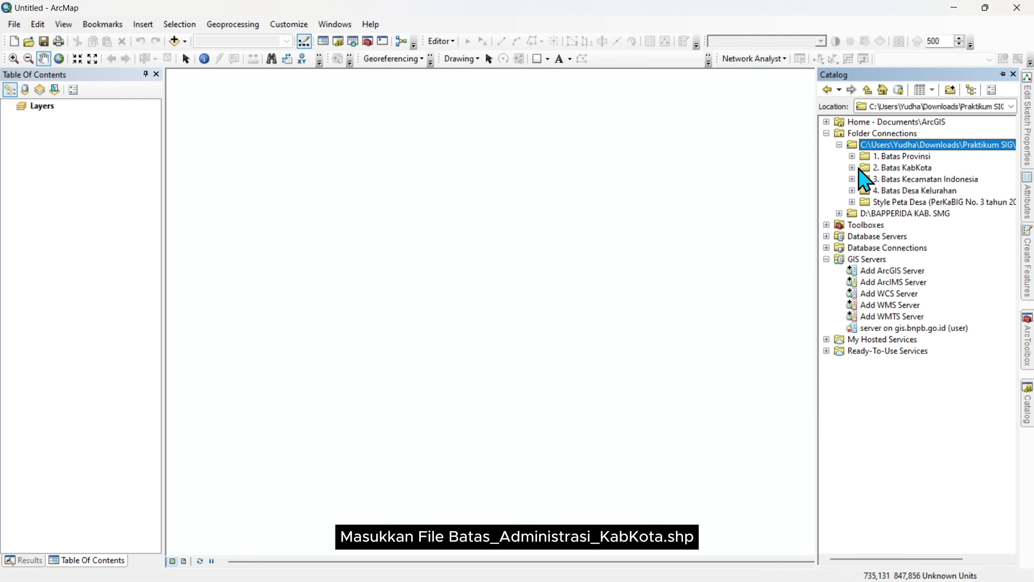
# Step: Add Batas_Administrasi_KabKota.shp from the 2. Batas KabKota folder to the map
pyautogui.click(893, 168)
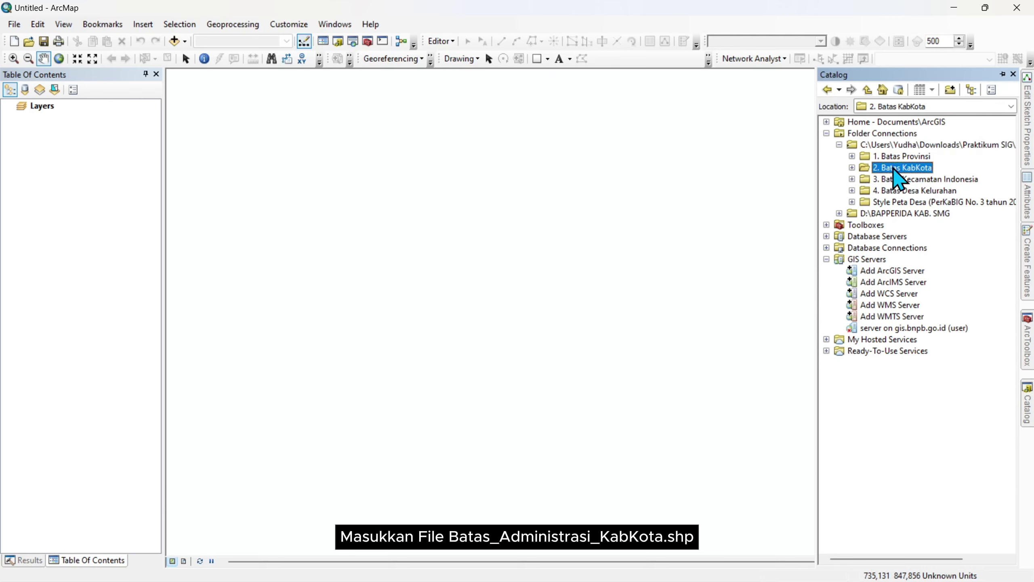
pyautogui.click(852, 168)
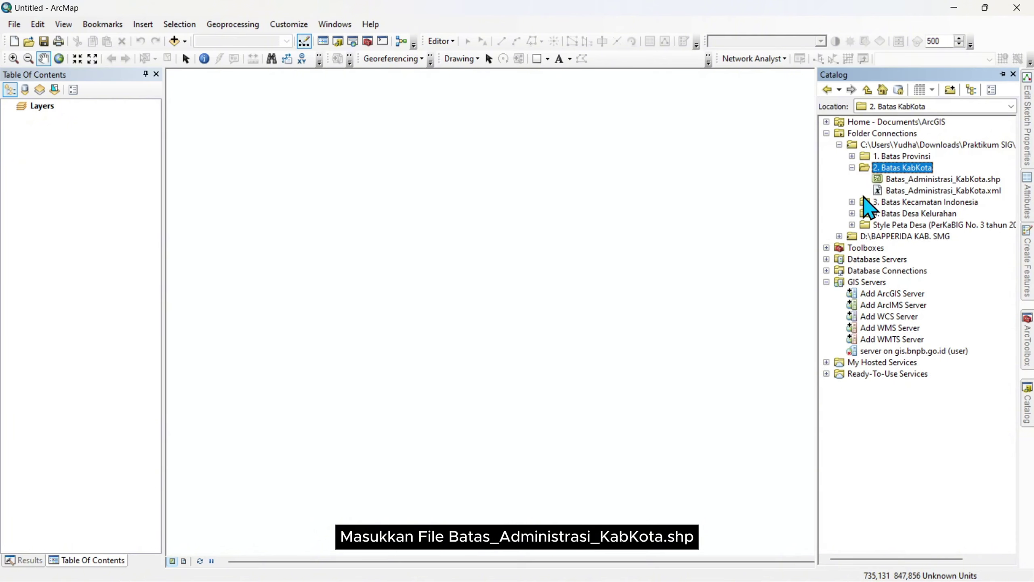
pyautogui.click(908, 183)
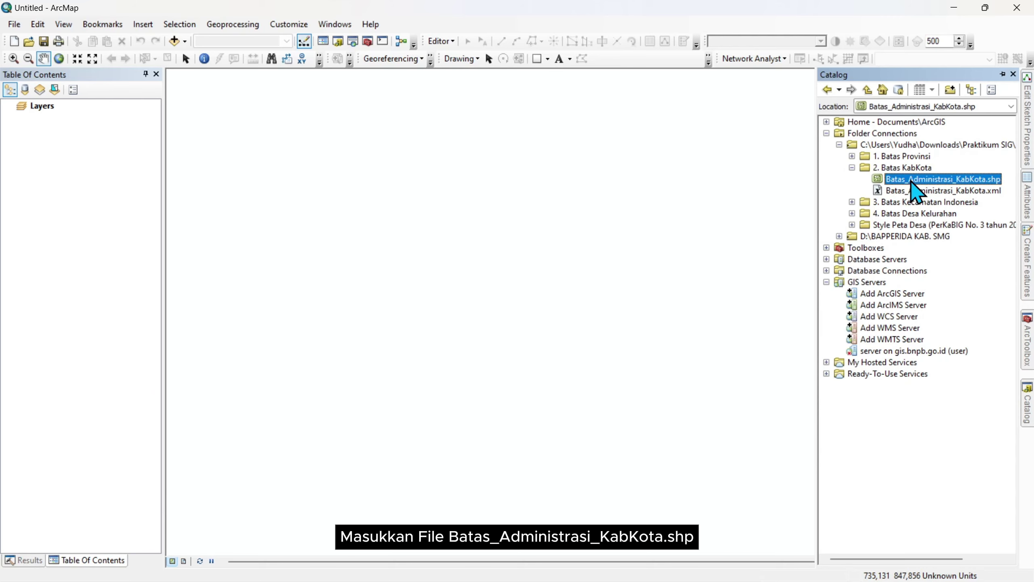
pyautogui.moveTo(911, 188)
pyautogui.mouseDown()
pyautogui.moveTo(570, 176)
pyautogui.moveTo(463, 236)
pyautogui.mouseUp()
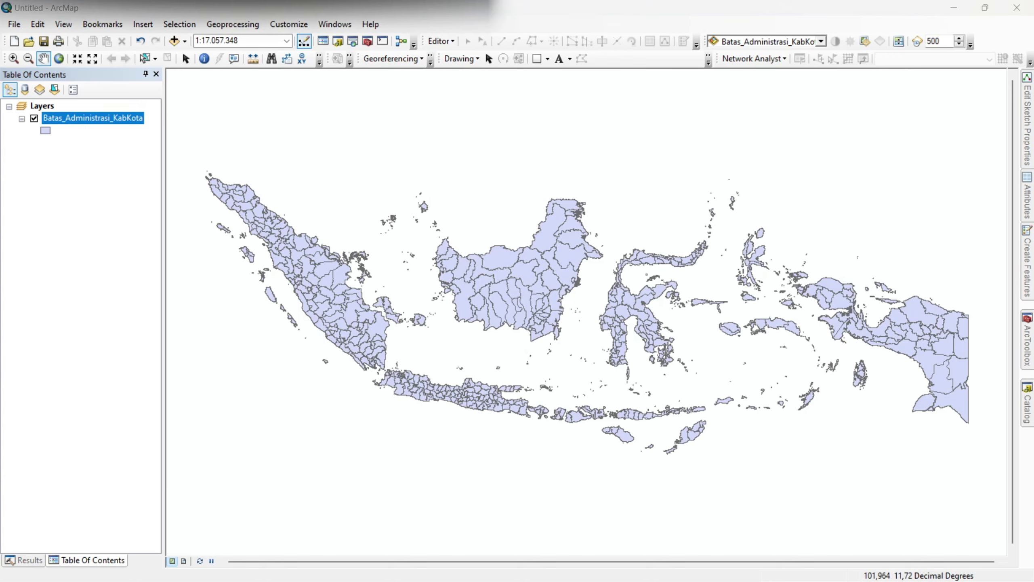
pyautogui.moveTo(407, 321); pyautogui.dragTo(378, 290)
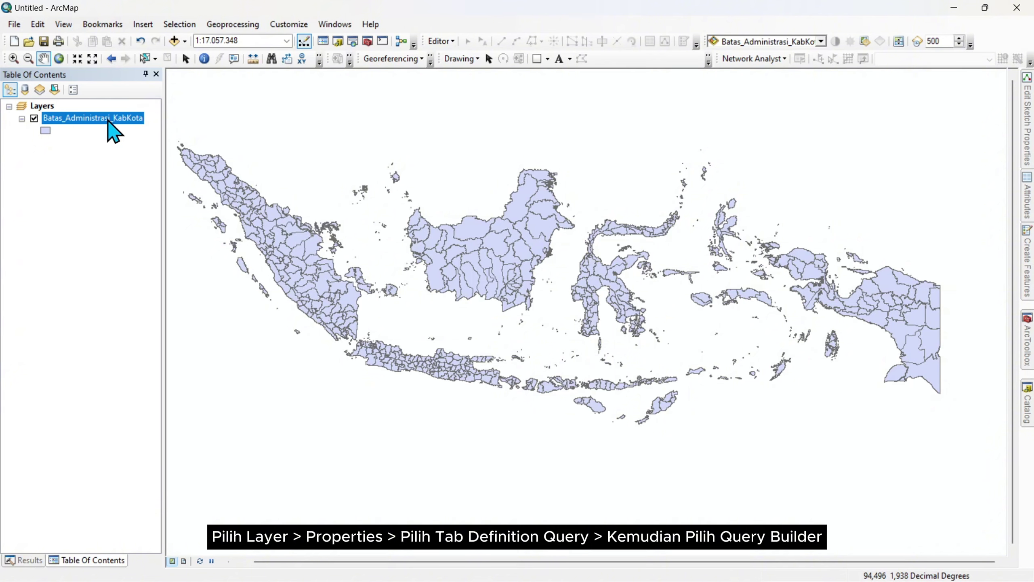
# Step: Open the Query Builder for the definition query of the Batas_Administrasi_KabKota layer
pyautogui.click(61, 118)
pyautogui.rightClick(60, 118)
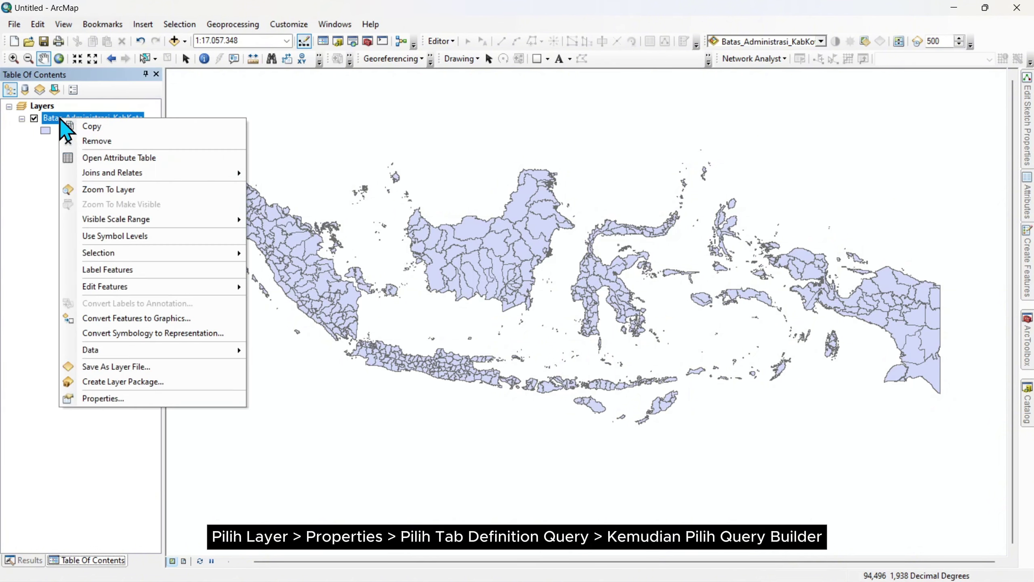
pyautogui.click(103, 398)
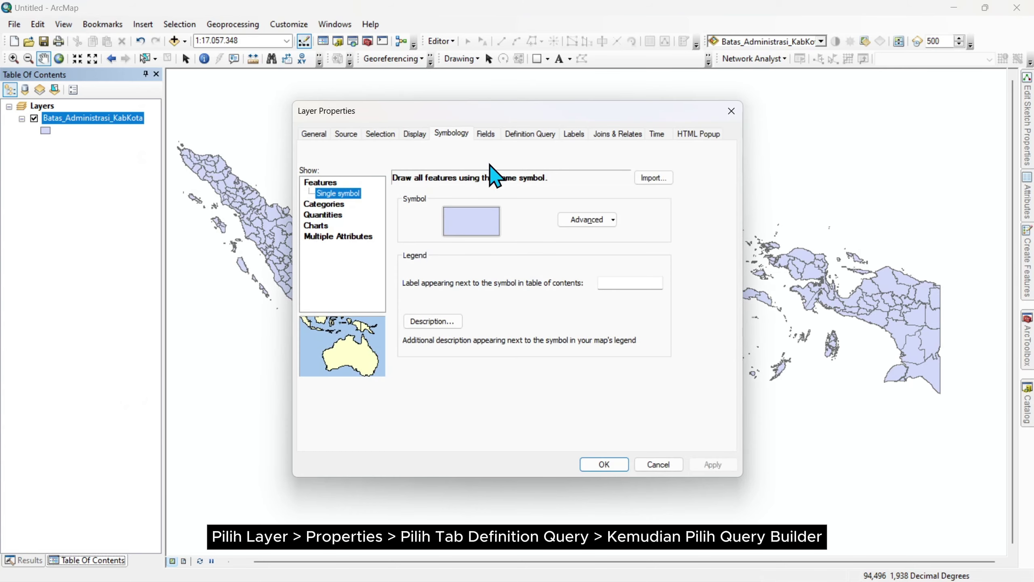
pyautogui.click(529, 142)
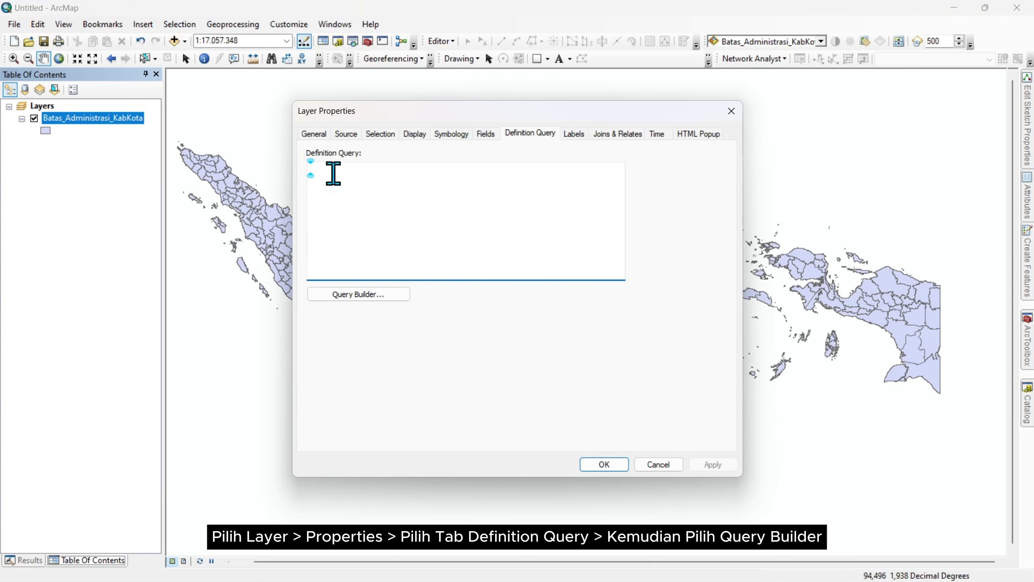
pyautogui.click(374, 297)
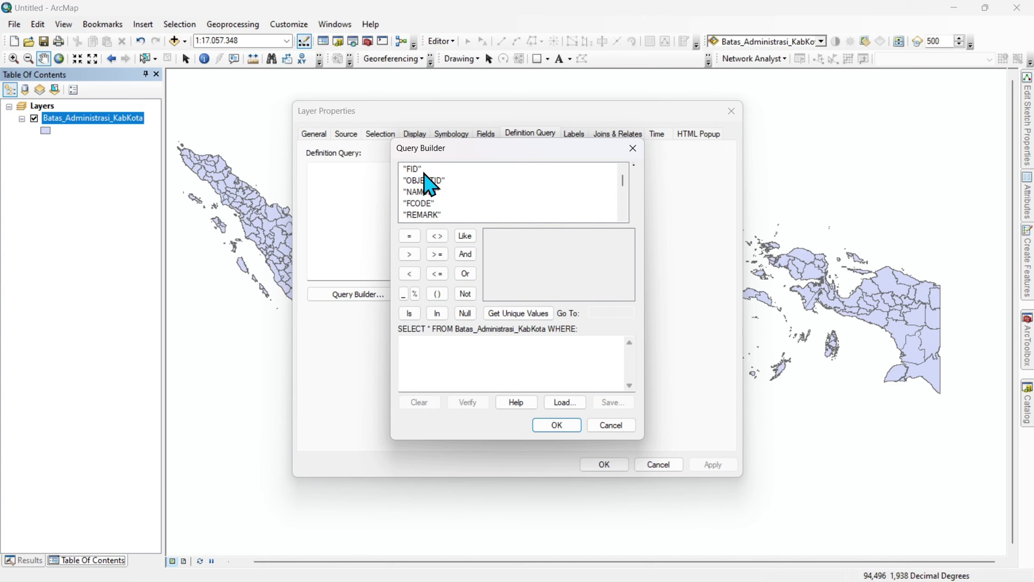
# Step: Begin the query expression with the "WADMPR" field followed by the equals operator
pyautogui.scroll(-2, 428, 185)
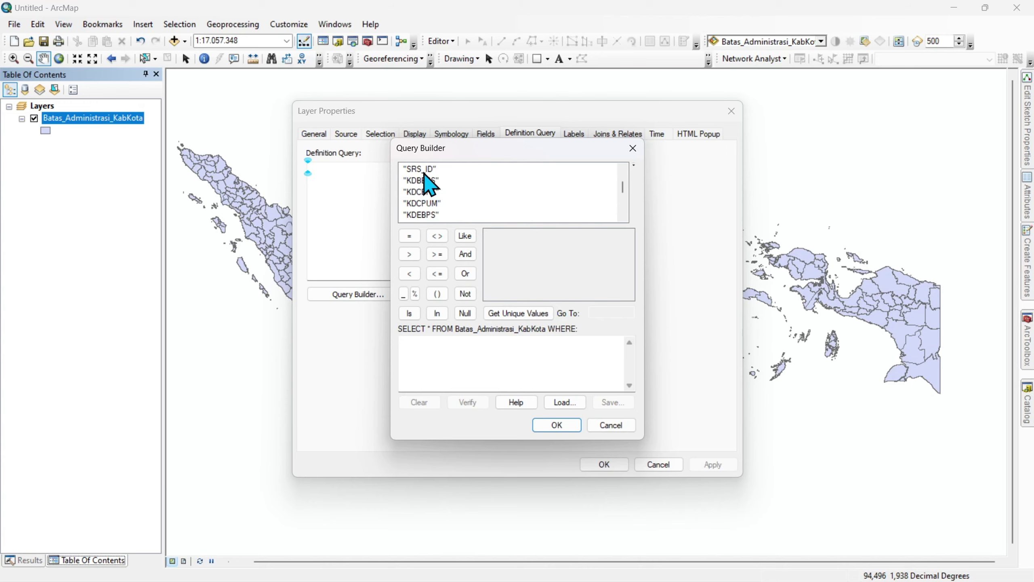
pyautogui.scroll(2, 429, 185)
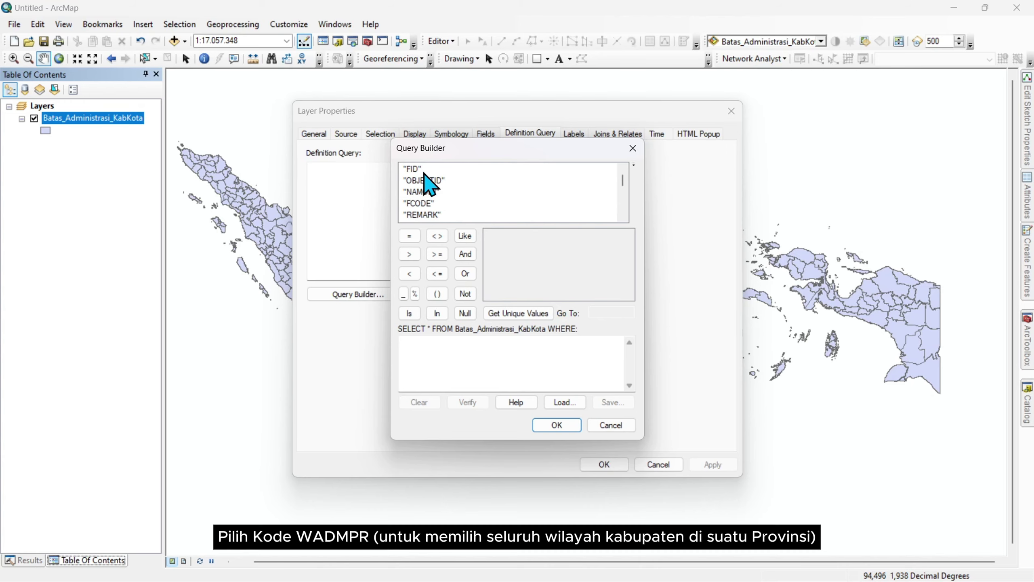
pyautogui.scroll(-1, 429, 186)
pyautogui.scroll(-1, 427, 186)
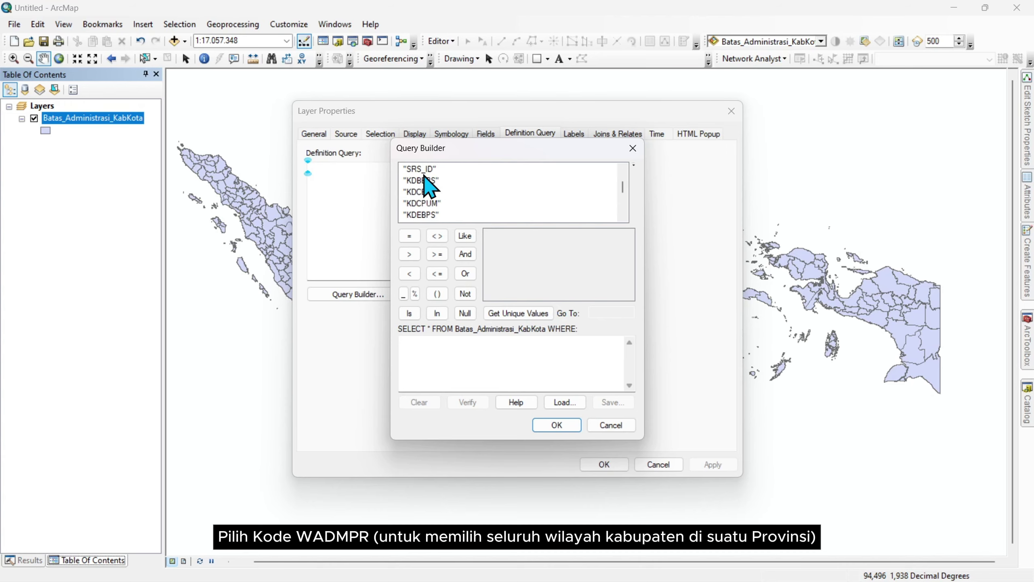
pyautogui.scroll(-2, 429, 192)
pyautogui.scroll(-5, 437, 209)
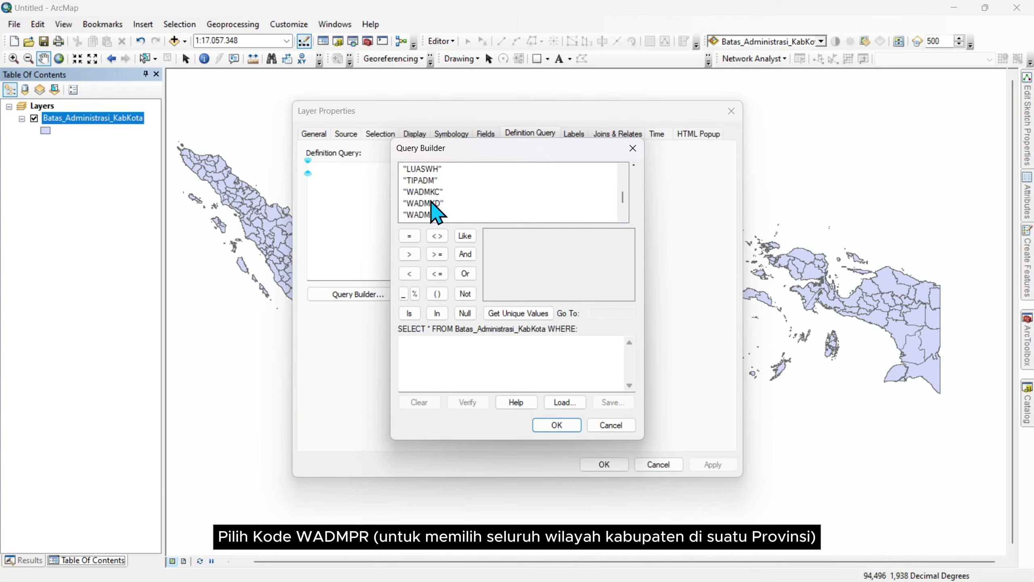
pyautogui.click(432, 192)
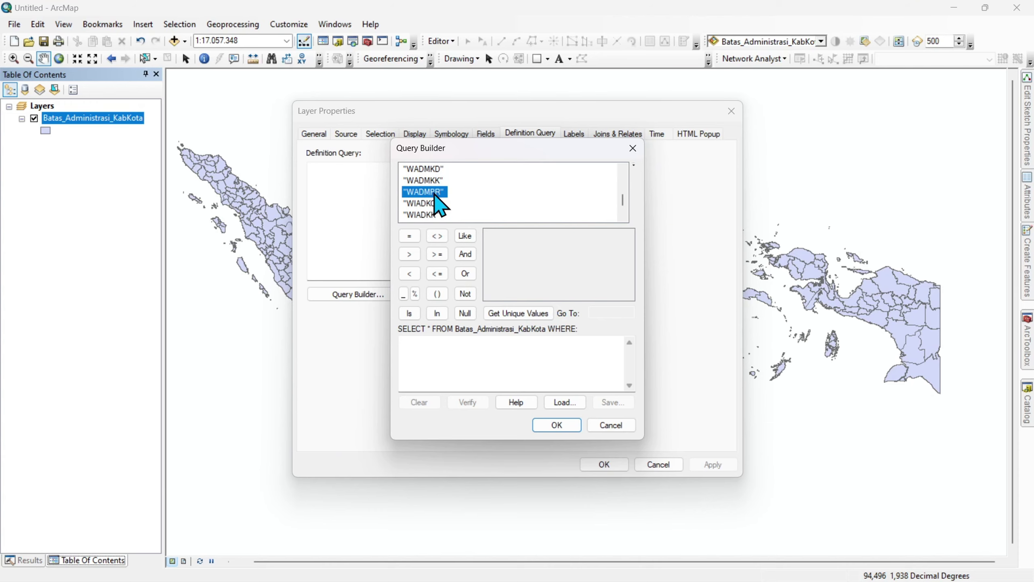
pyautogui.doubleClick(435, 194)
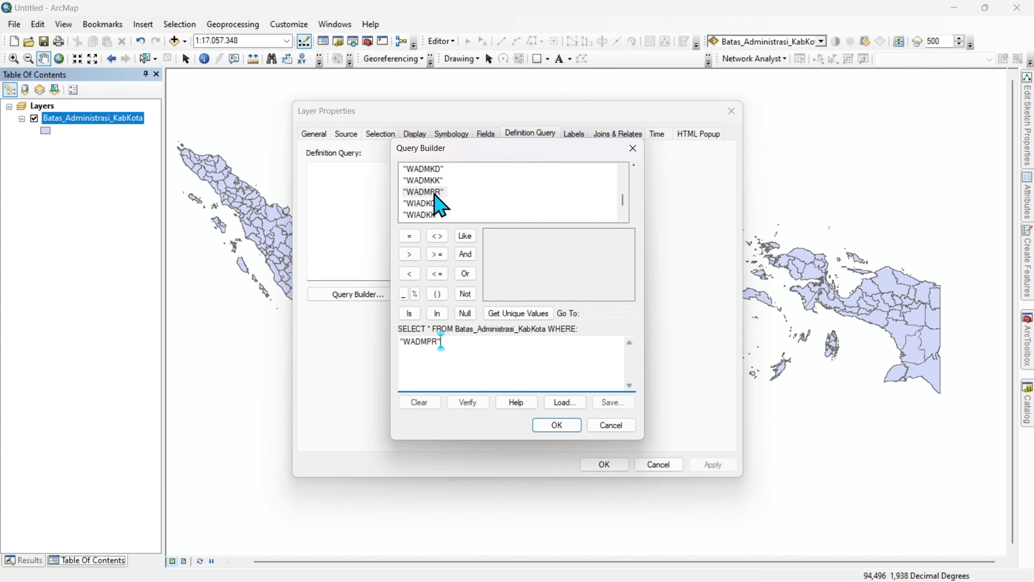
pyautogui.click(410, 237)
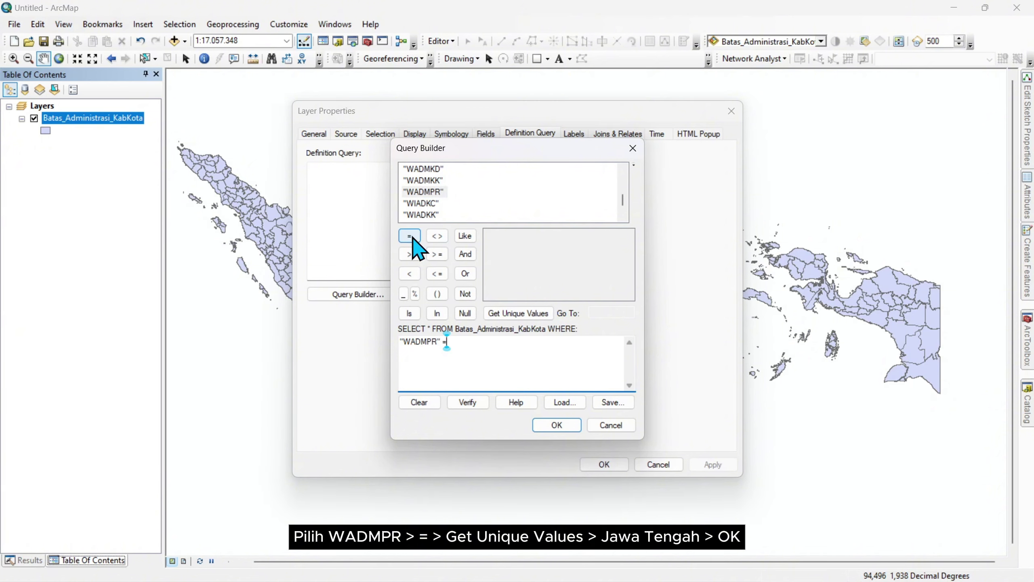
# Step: Load the unique values of WADMPR and complete the expression with 'Jawa Tengah'
pyautogui.click(517, 319)
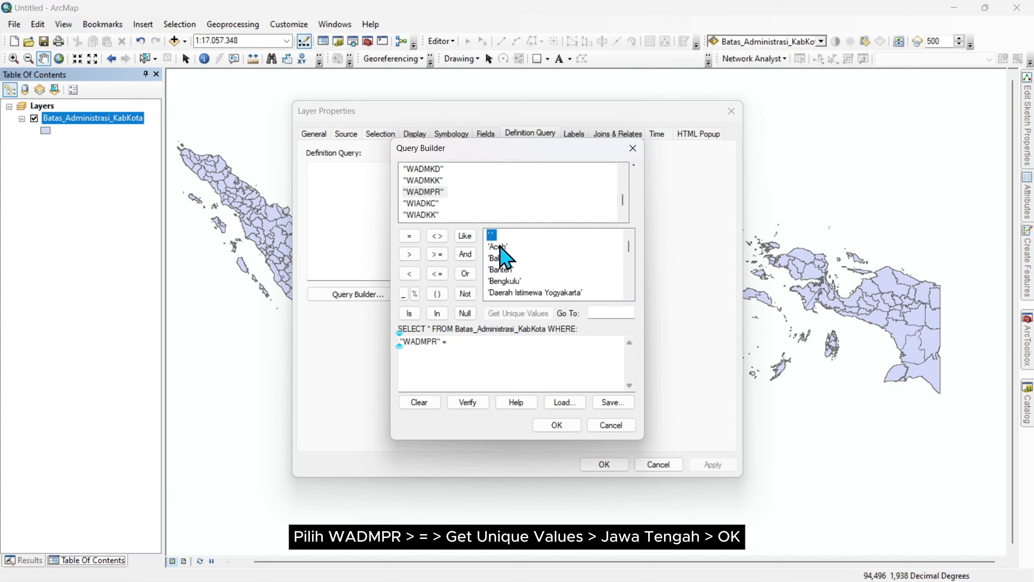
pyautogui.scroll(-1, 503, 259)
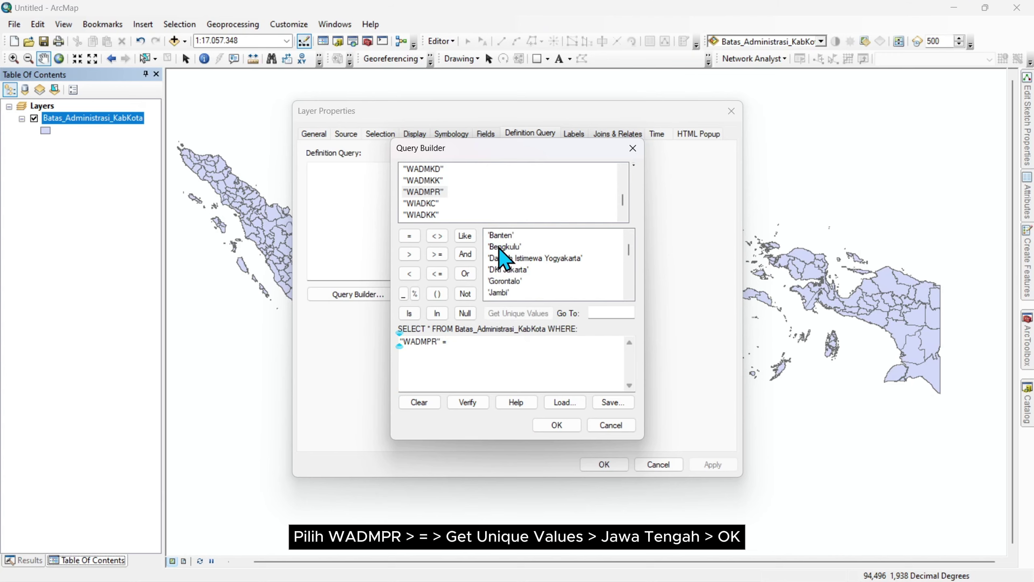
pyautogui.scroll(-1, 504, 259)
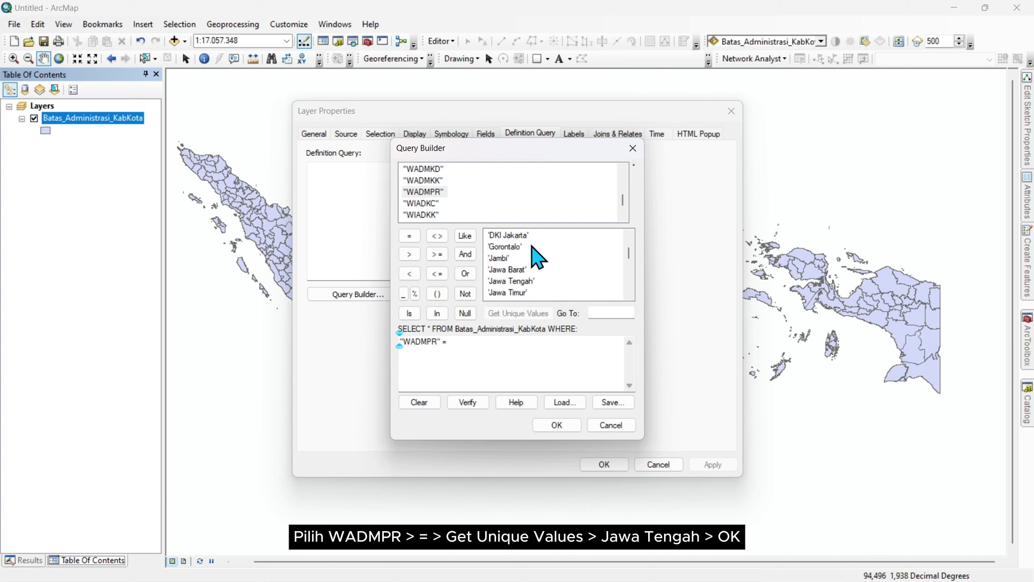
pyautogui.click(521, 281)
pyautogui.scroll(-1, 512, 258)
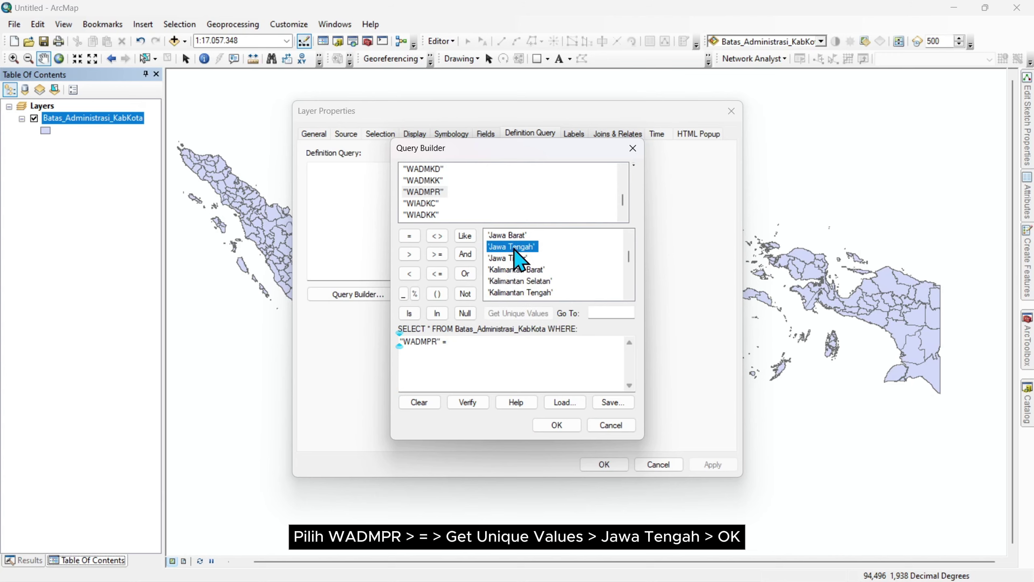
pyautogui.click(465, 350)
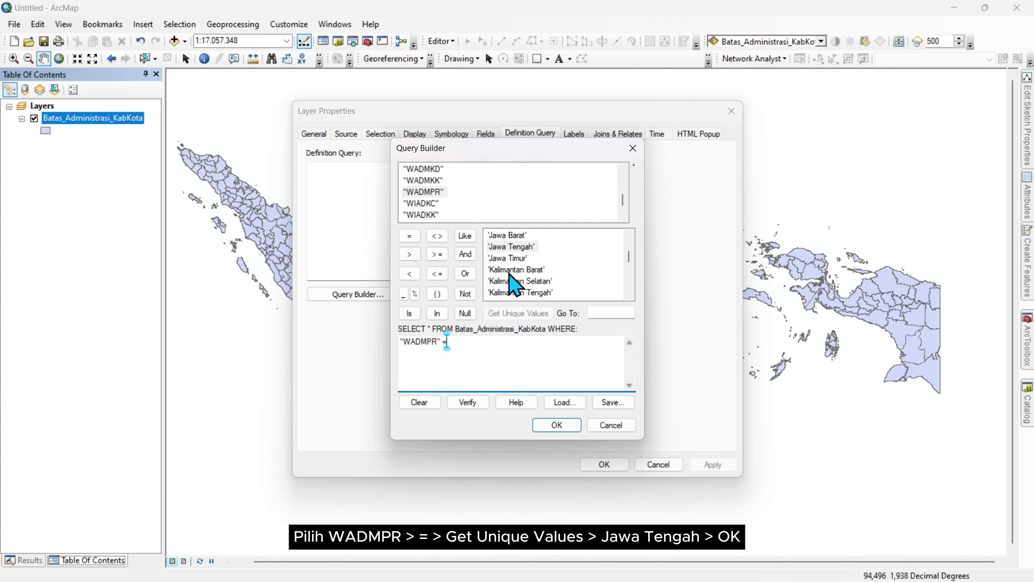
pyautogui.doubleClick(515, 248)
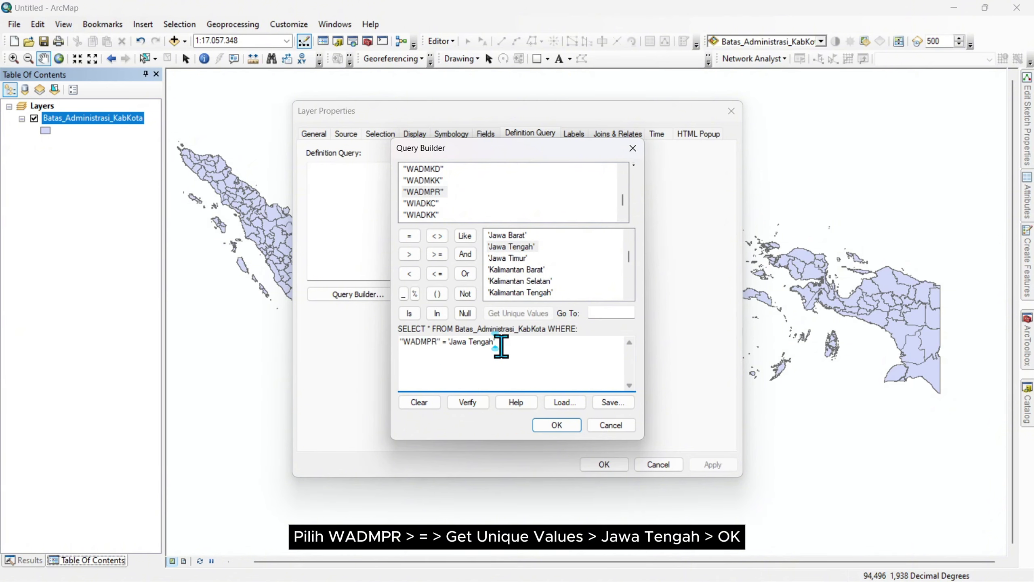
# Step: Check the expression "WADMPR" = 'Jawa Tengah' and apply it as the layer's definition query
pyautogui.moveTo(501, 346); pyautogui.dragTo(393, 346)
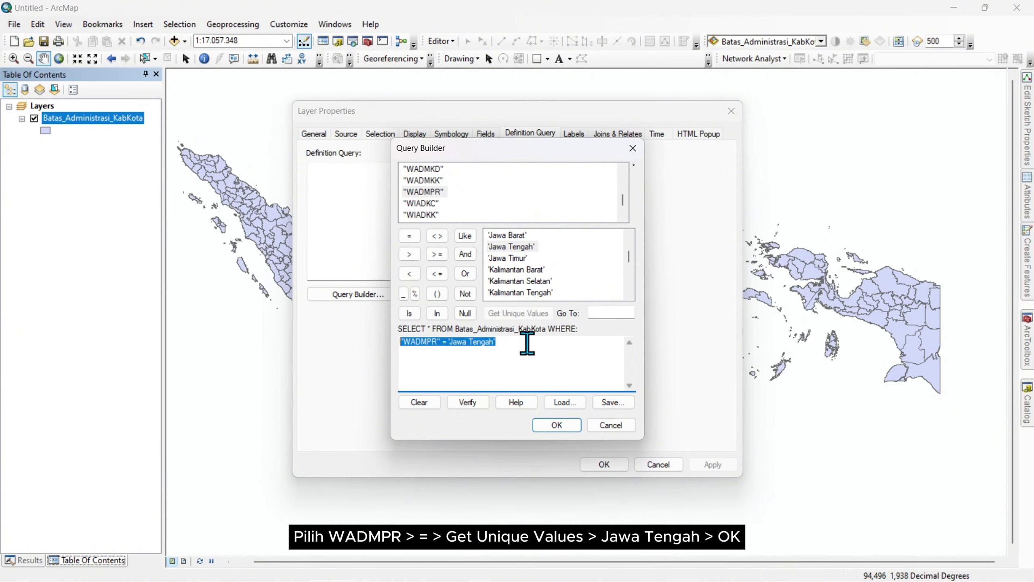
pyautogui.moveTo(527, 344); pyautogui.dragTo(393, 346)
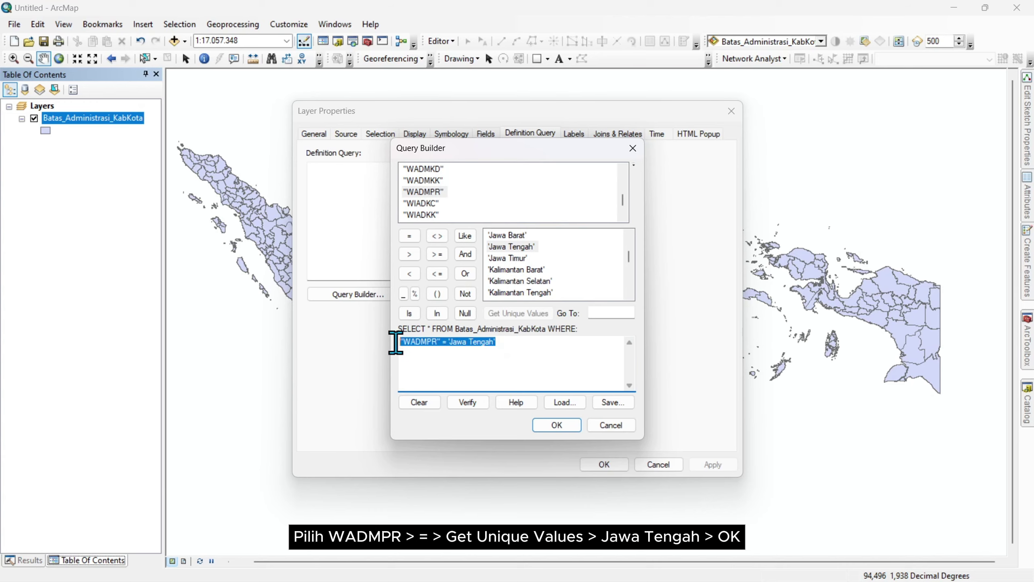
pyautogui.click(502, 344)
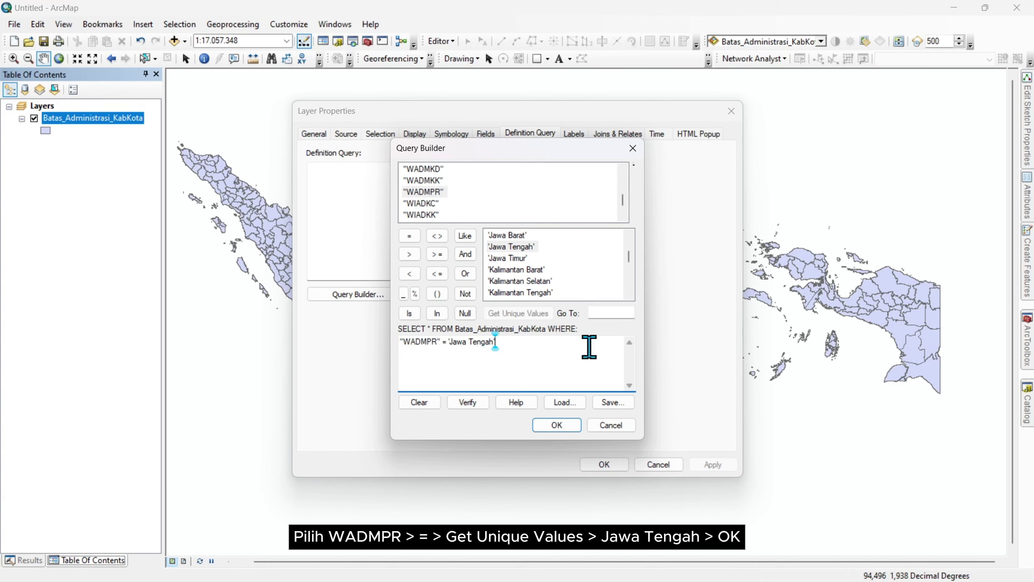
pyautogui.click(567, 428)
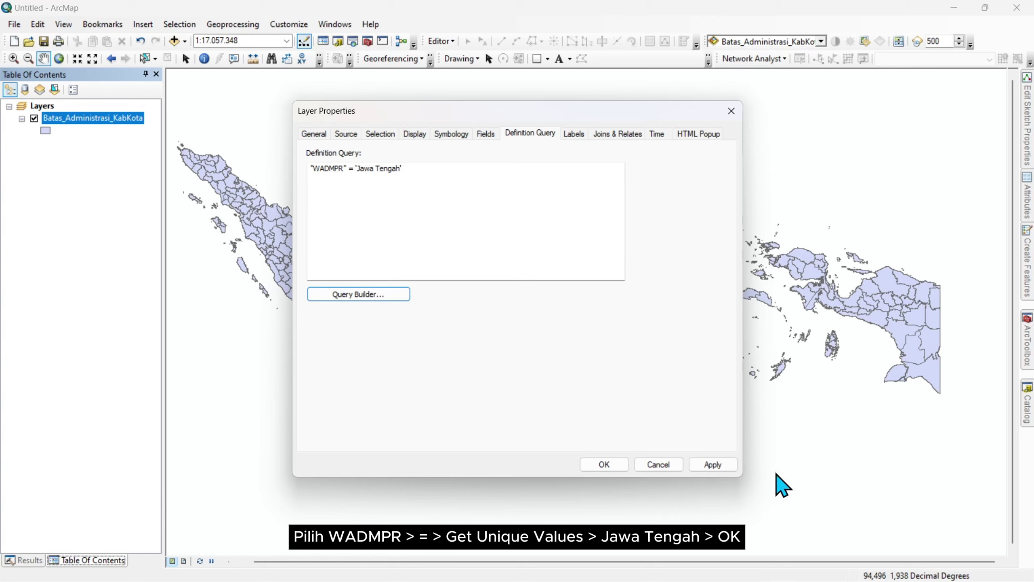
pyautogui.click(605, 465)
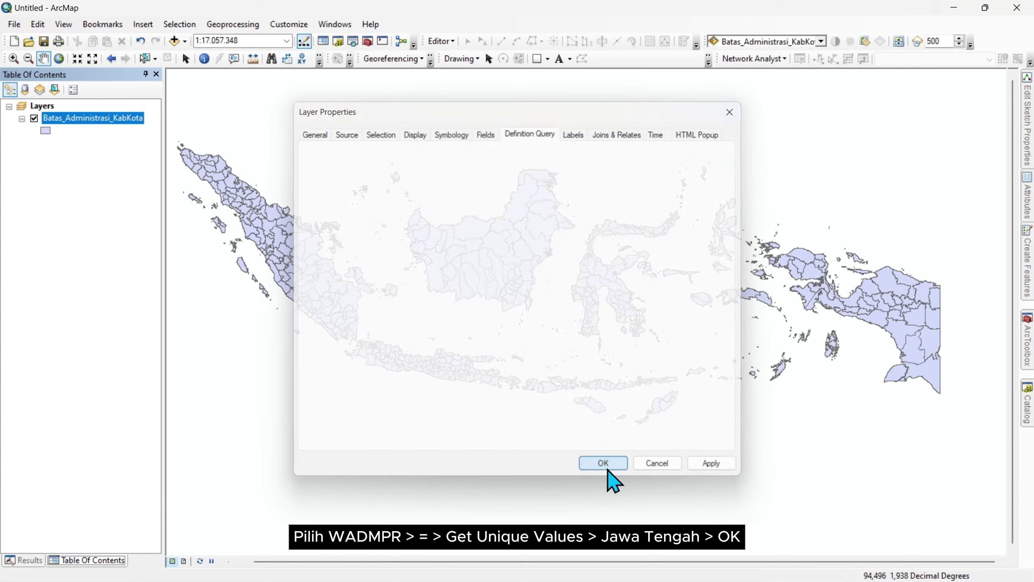
# Step: Zoom the map to the extent of the filtered Batas_Administrasi_KabKota layer
pyautogui.moveTo(507, 452); pyautogui.dragTo(614, 379)
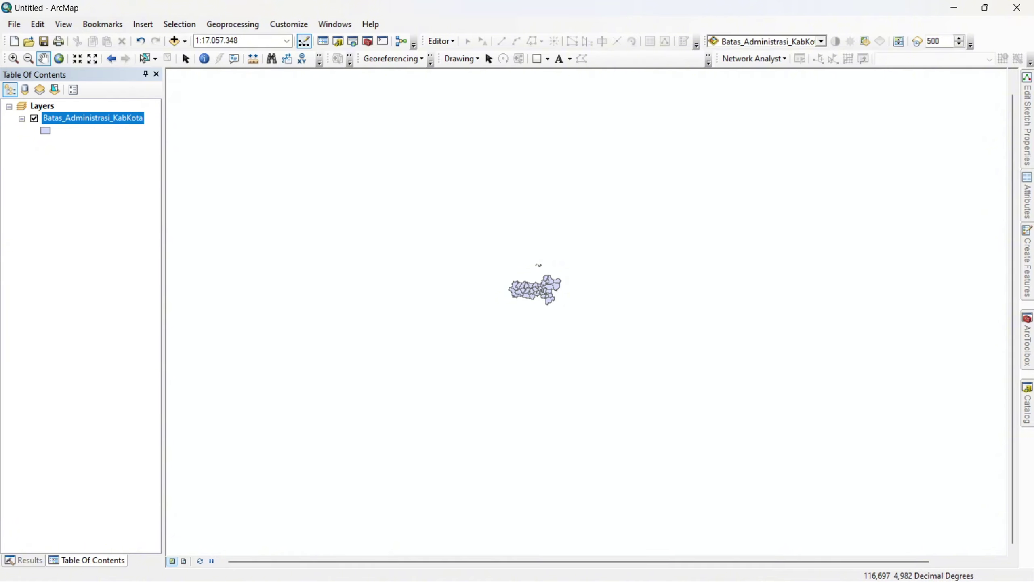
pyautogui.moveTo(535, 312); pyautogui.dragTo(501, 320)
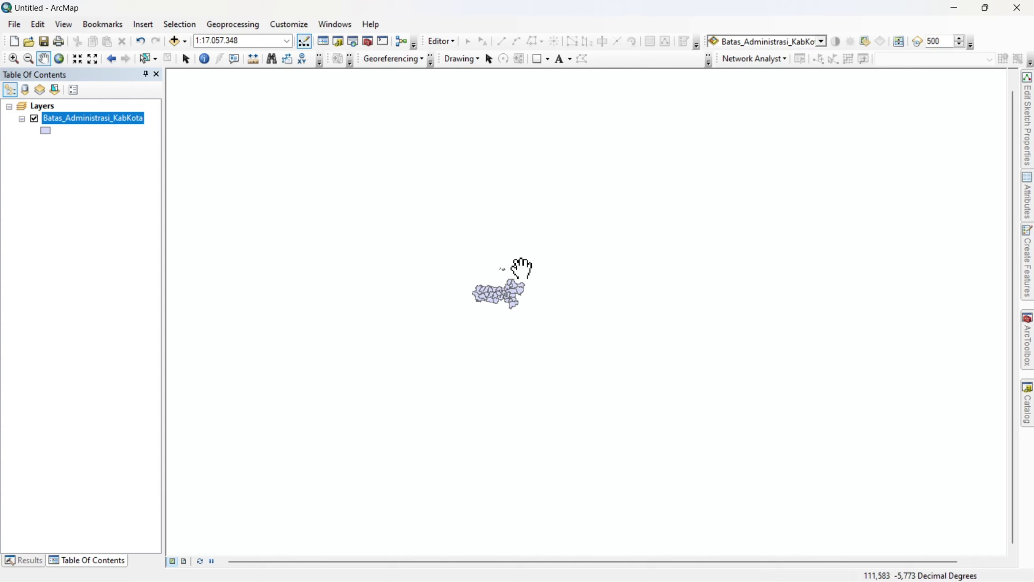
pyautogui.moveTo(499, 294); pyautogui.dragTo(492, 292)
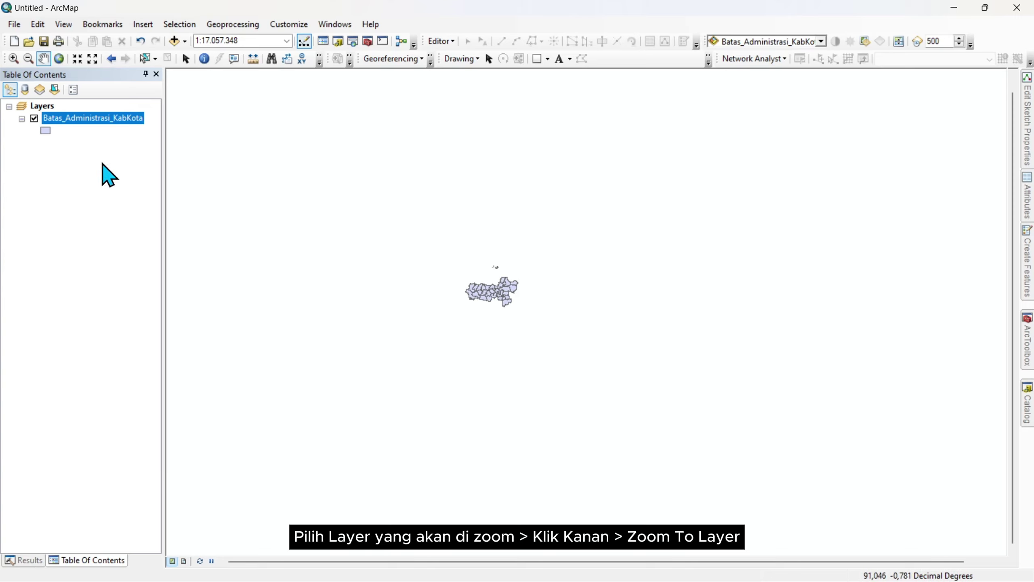
pyautogui.rightClick(91, 123)
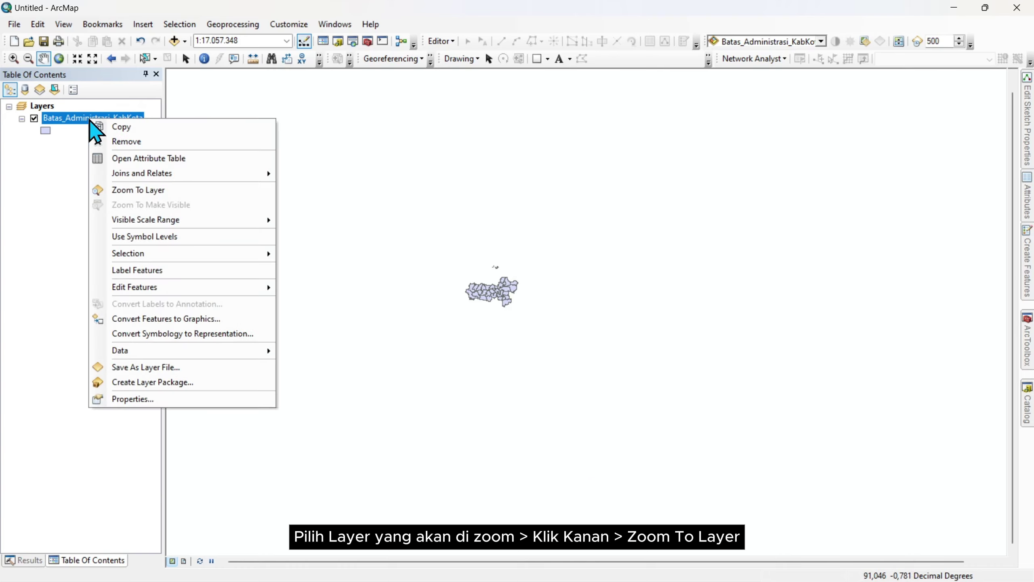
pyautogui.click(117, 190)
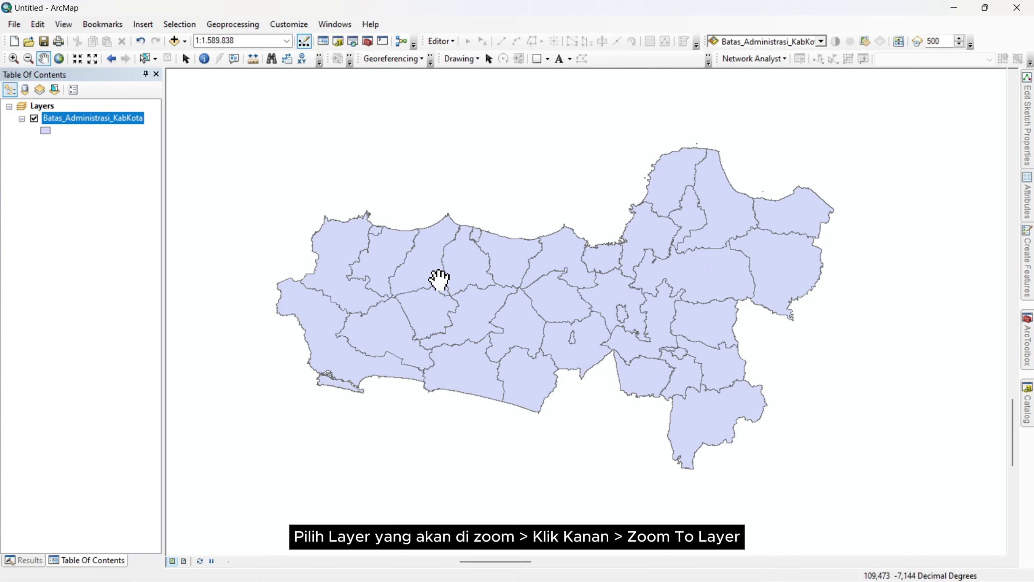
pyautogui.moveTo(531, 279); pyautogui.dragTo(517, 275)
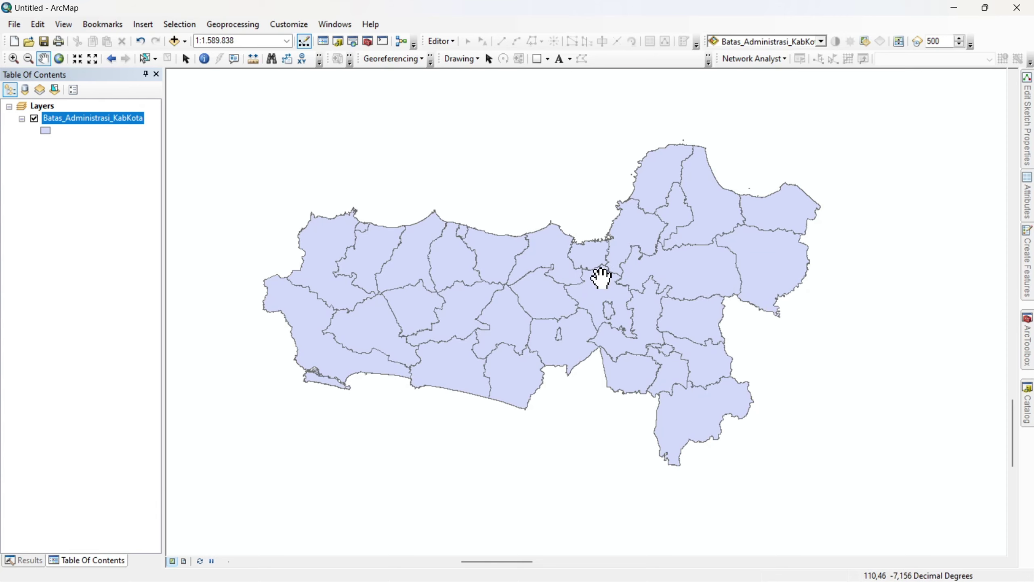
pyautogui.moveTo(599, 274); pyautogui.dragTo(592, 266)
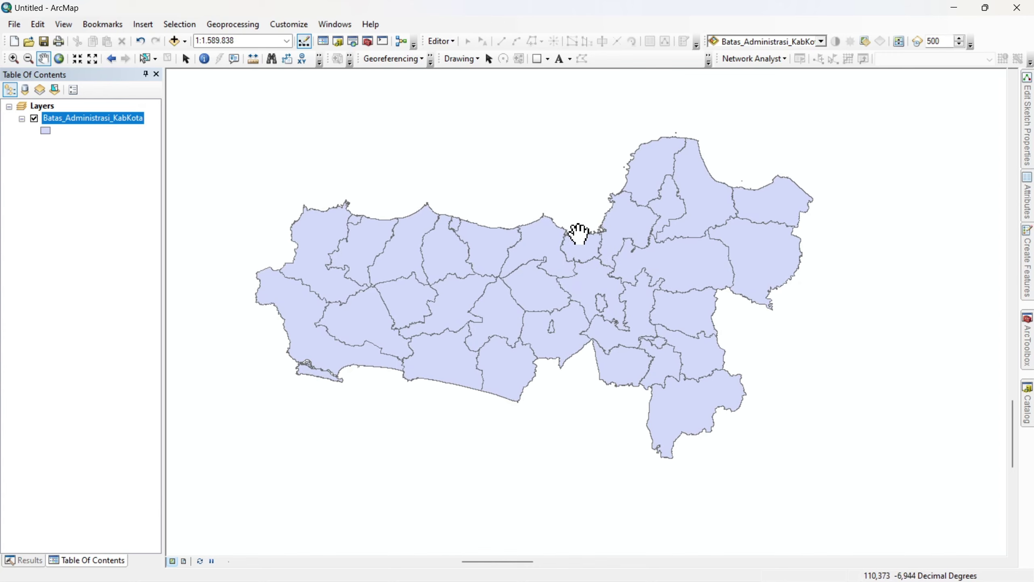
pyautogui.moveTo(567, 244); pyautogui.dragTo(568, 231)
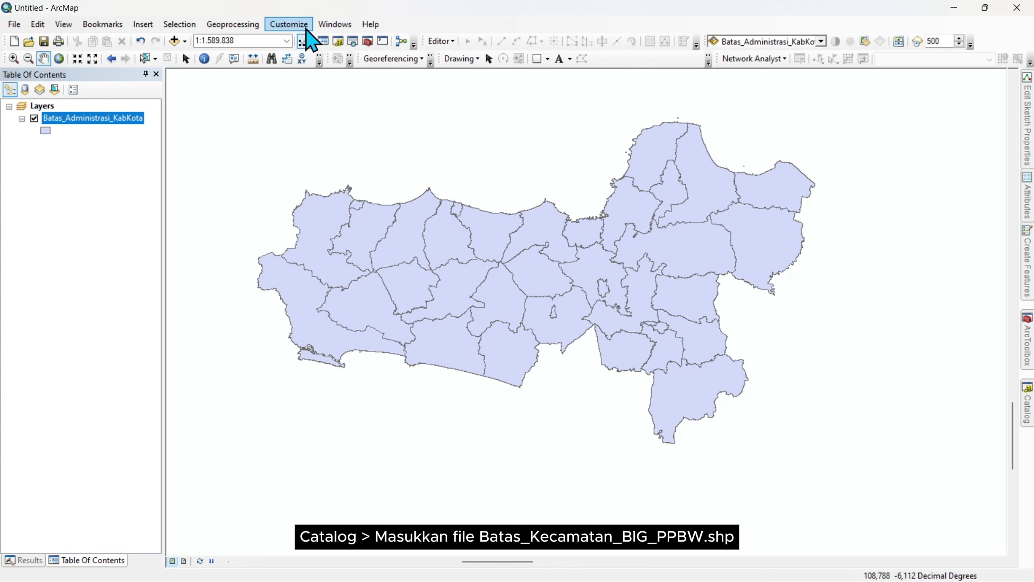
# Step: Add Batas_Kecamatan_BIG_PPBW.shp from the catalog folder "3. Batas Kecamatan Indonesia" to the map
pyautogui.click(322, 26)
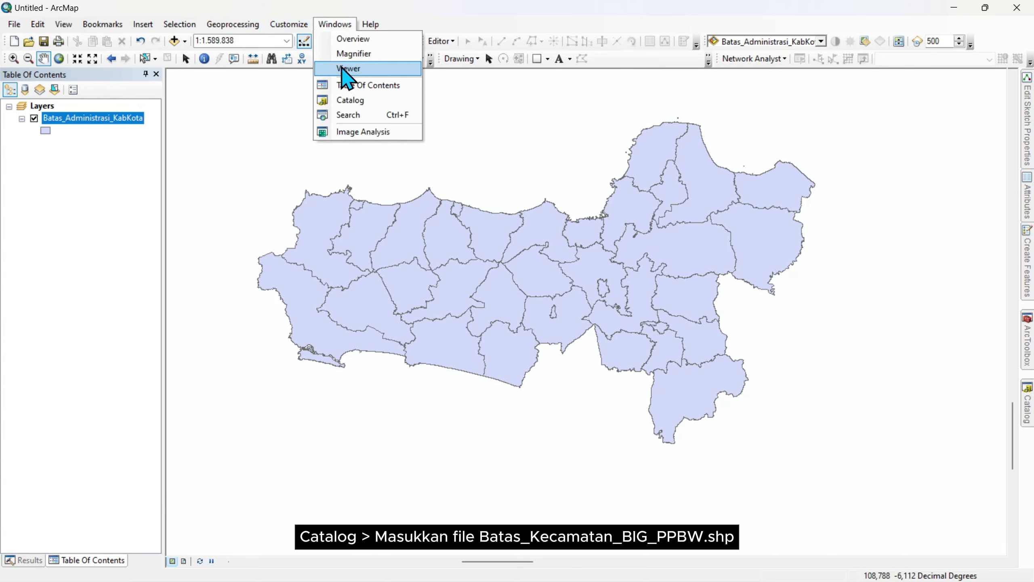
pyautogui.click(348, 101)
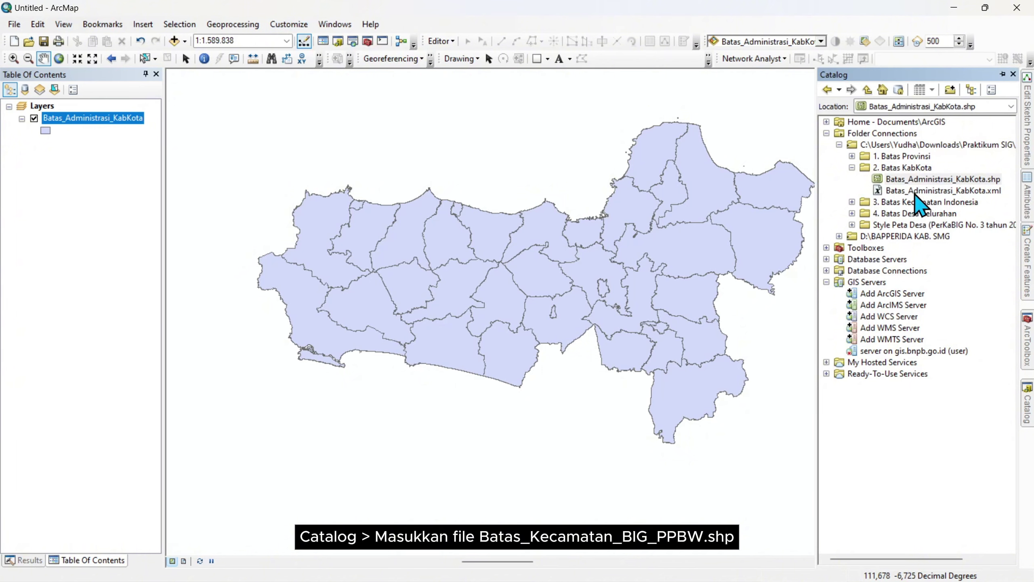
pyautogui.click(851, 202)
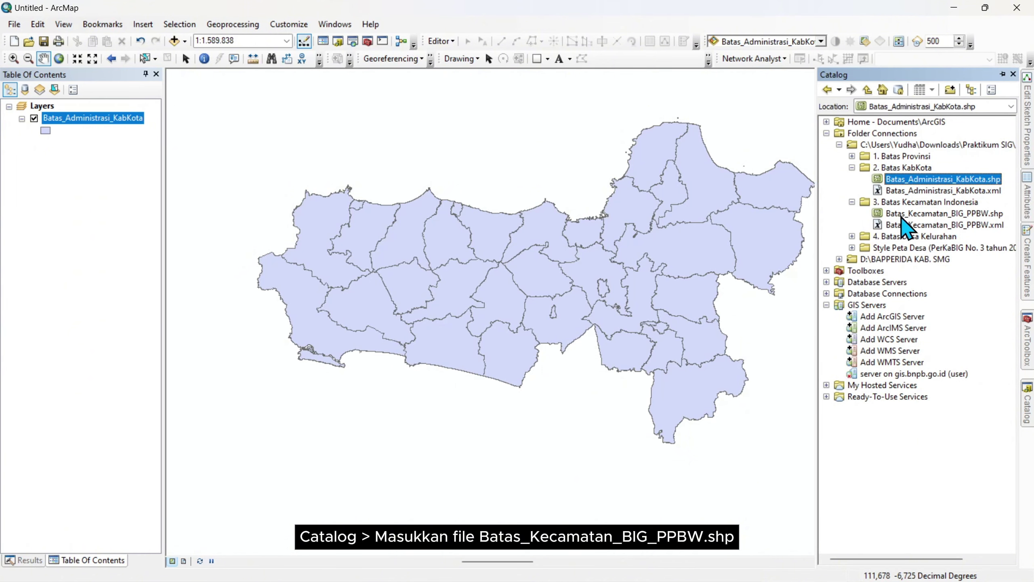
pyautogui.click(902, 218)
pyautogui.moveTo(902, 219)
pyautogui.mouseDown()
pyautogui.moveTo(930, 213)
pyautogui.moveTo(921, 211)
pyautogui.mouseUp()
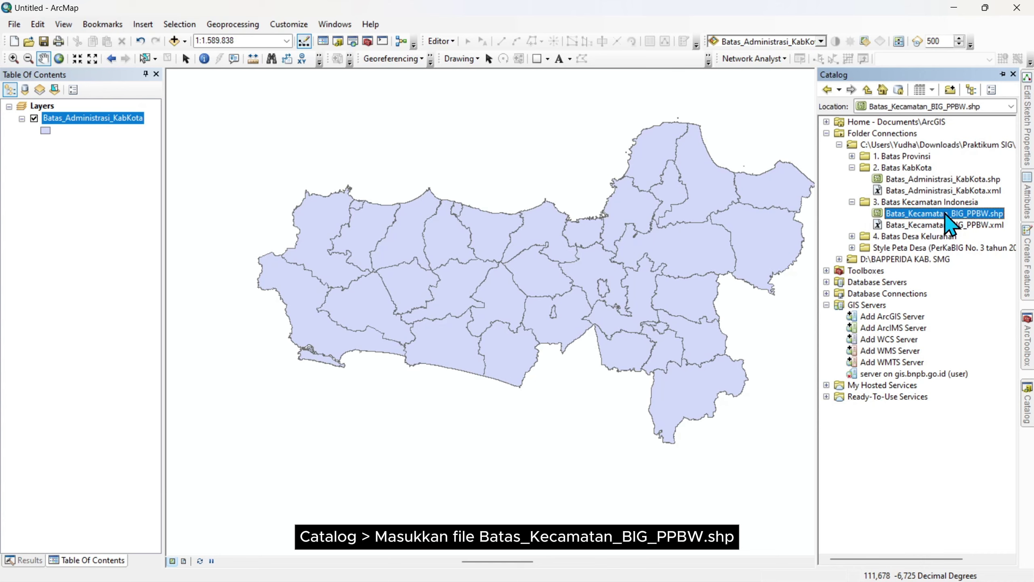
pyautogui.moveTo(945, 223); pyautogui.dragTo(484, 213)
pyautogui.moveTo(507, 266); pyautogui.dragTo(504, 262)
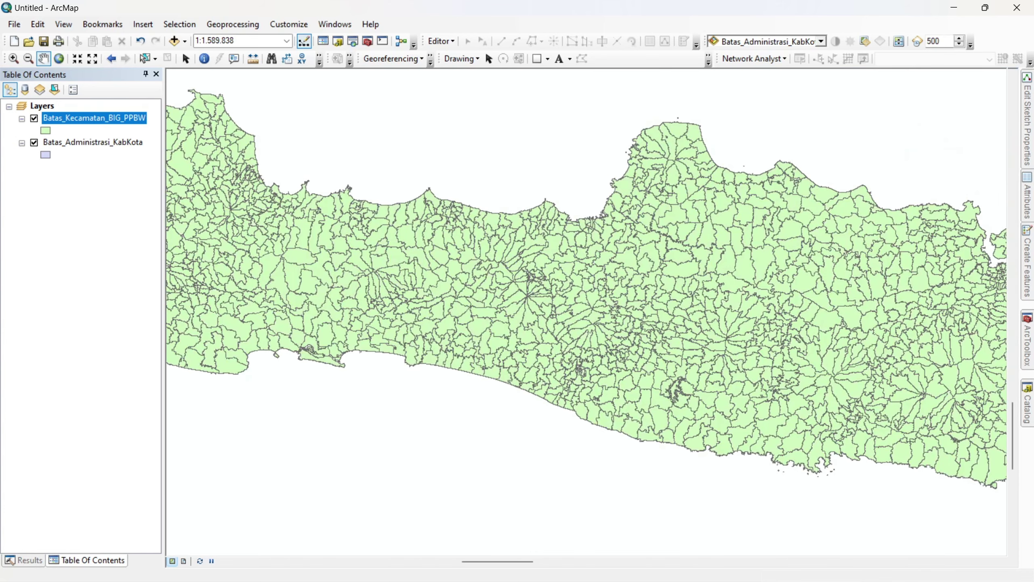
pyautogui.moveTo(566, 284); pyautogui.dragTo(507, 284)
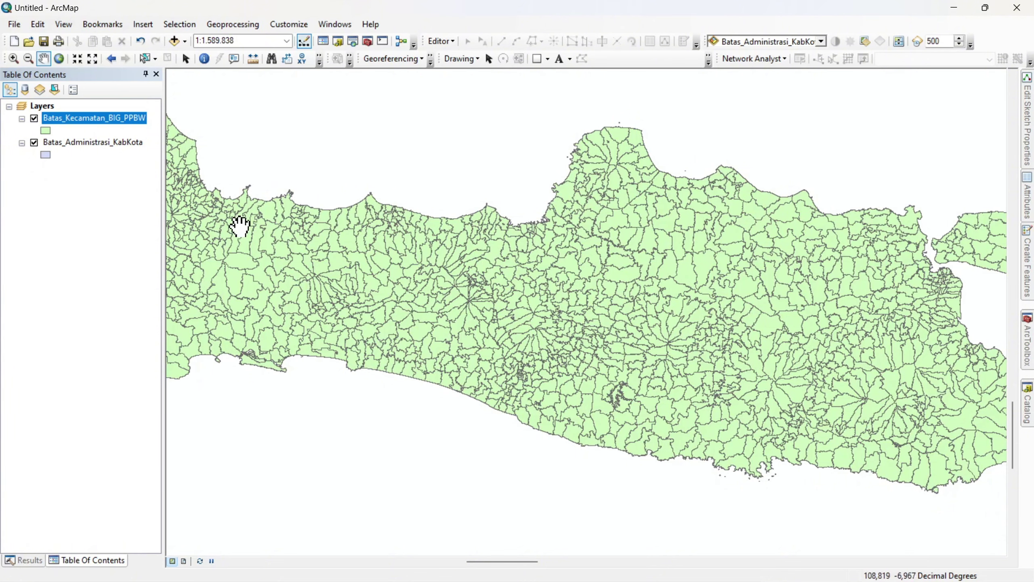
pyautogui.moveTo(531, 313); pyautogui.dragTo(519, 277)
pyautogui.moveTo(653, 262); pyautogui.dragTo(590, 275)
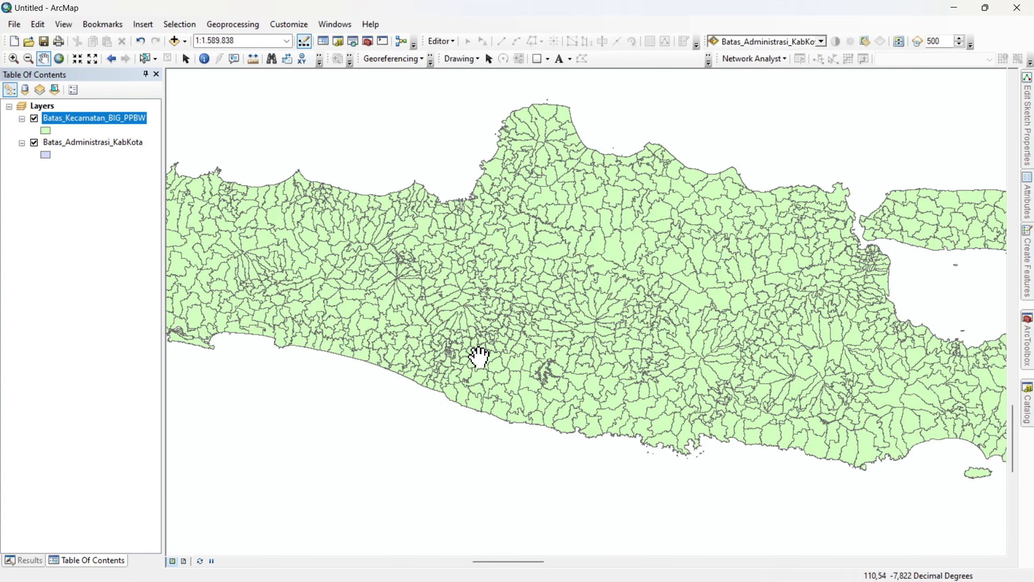
pyautogui.moveTo(507, 268); pyautogui.dragTo(504, 279)
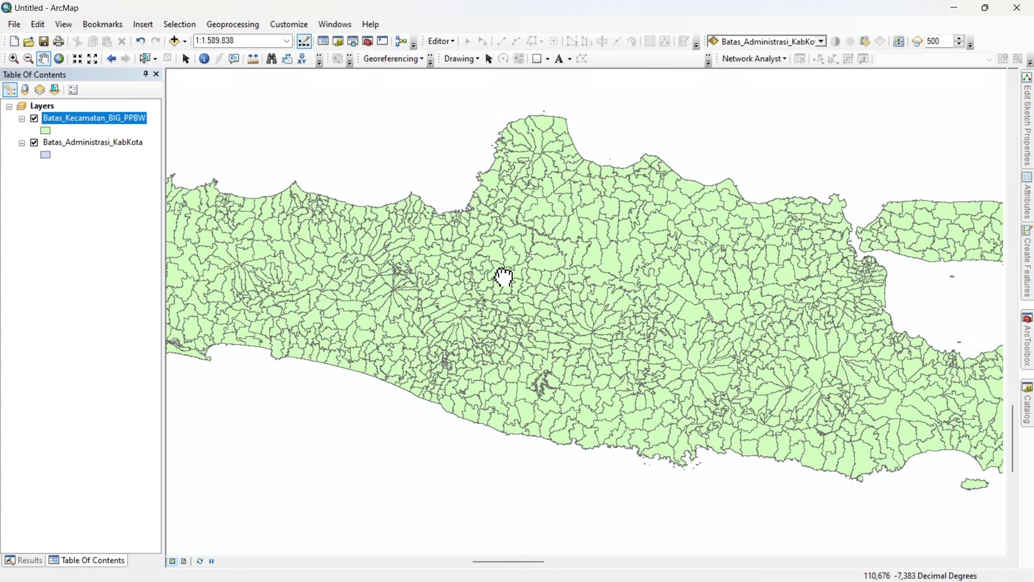
# Step: Start a definition query for the Batas_Kecamatan_BIG_PPBW layer with the "WADMKK" field and the equals operator
pyautogui.rightClick(104, 118)
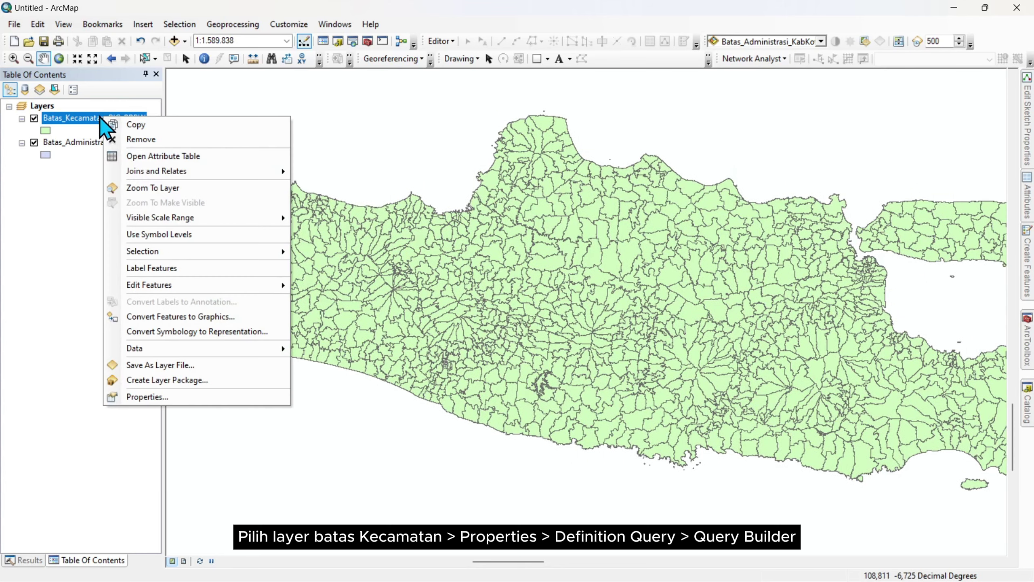
pyautogui.click(178, 395)
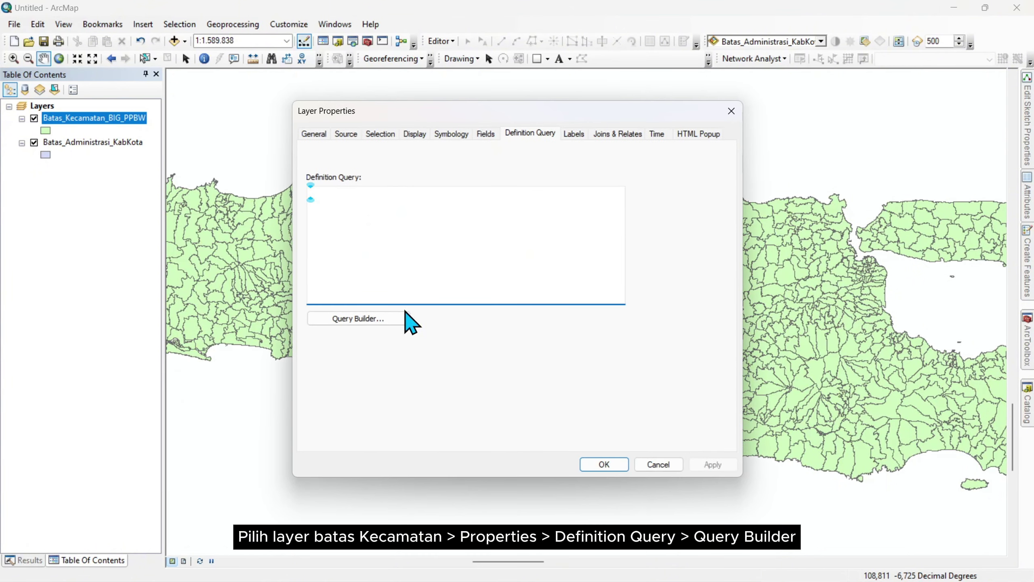
pyautogui.click(374, 320)
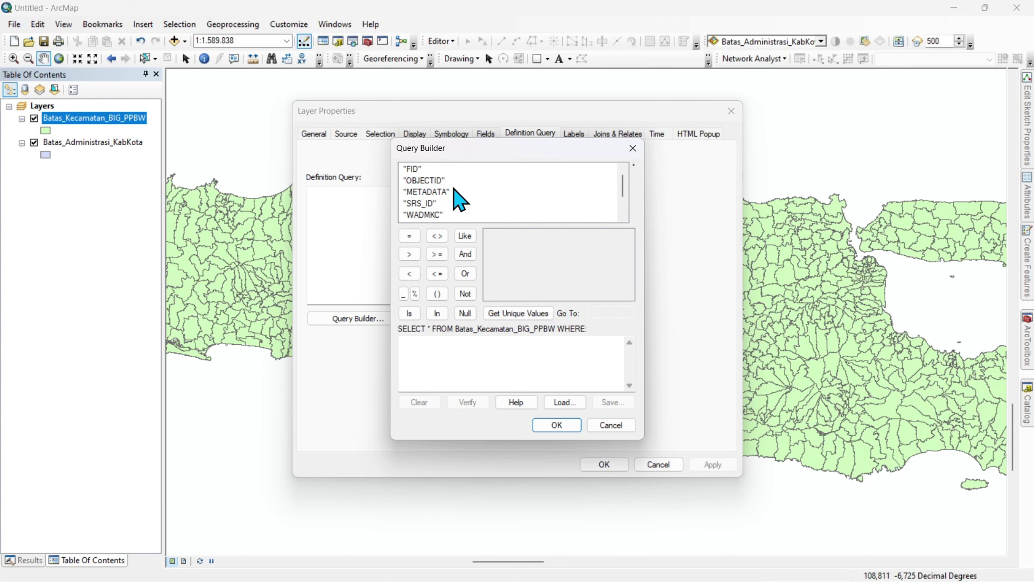
pyautogui.scroll(-1, 459, 200)
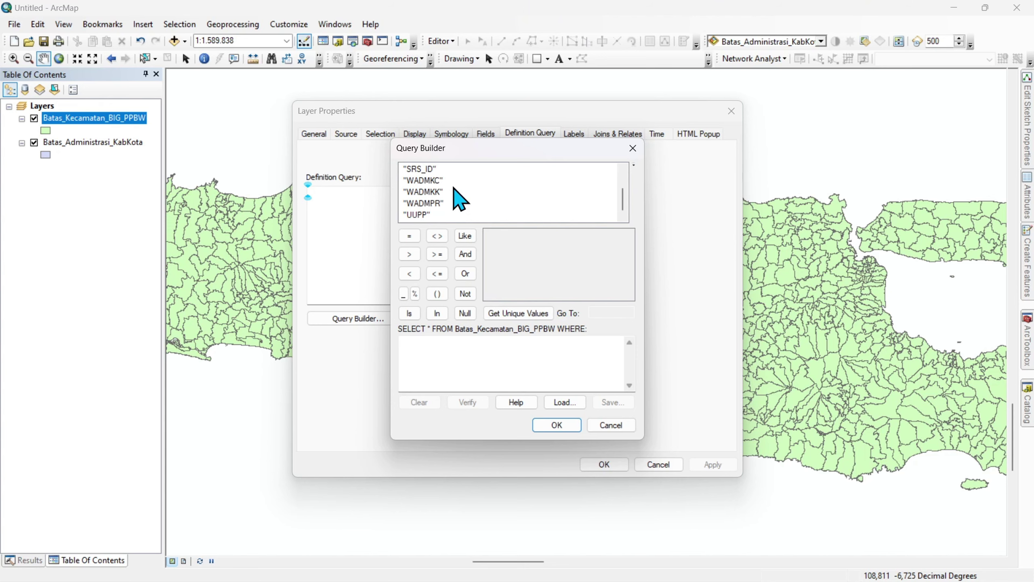
pyautogui.doubleClick(426, 193)
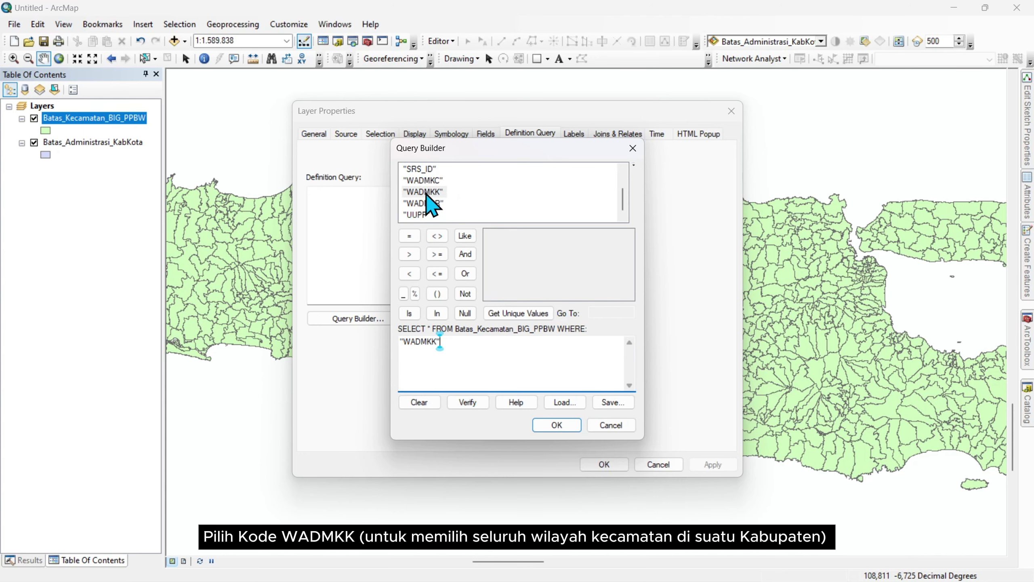
pyautogui.click(417, 235)
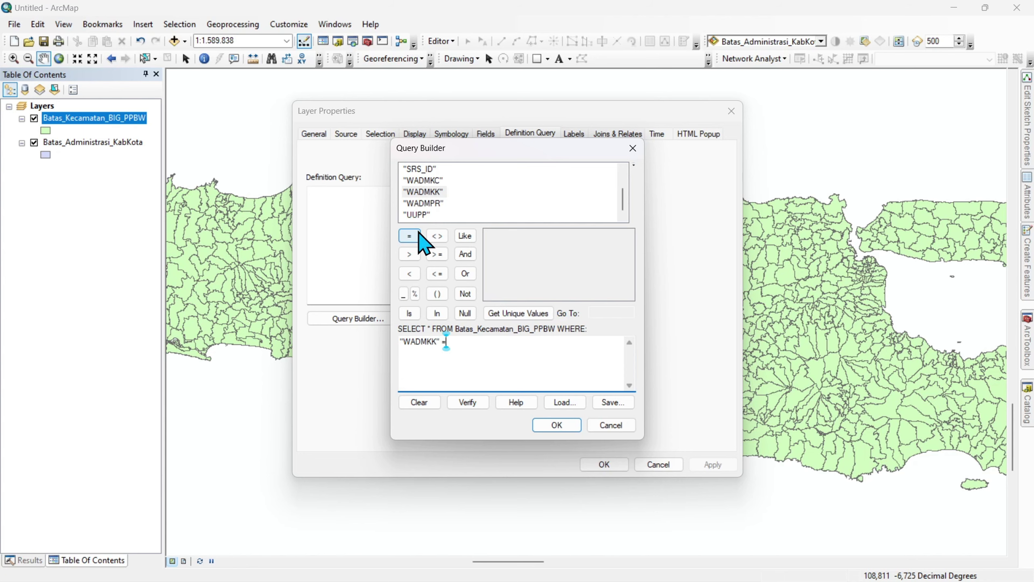
# Step: Find 'Kudus' among the unique values, complete the expression "WADMKK" = 'Kudus' and apply it as the layer's definition query
pyautogui.click(510, 313)
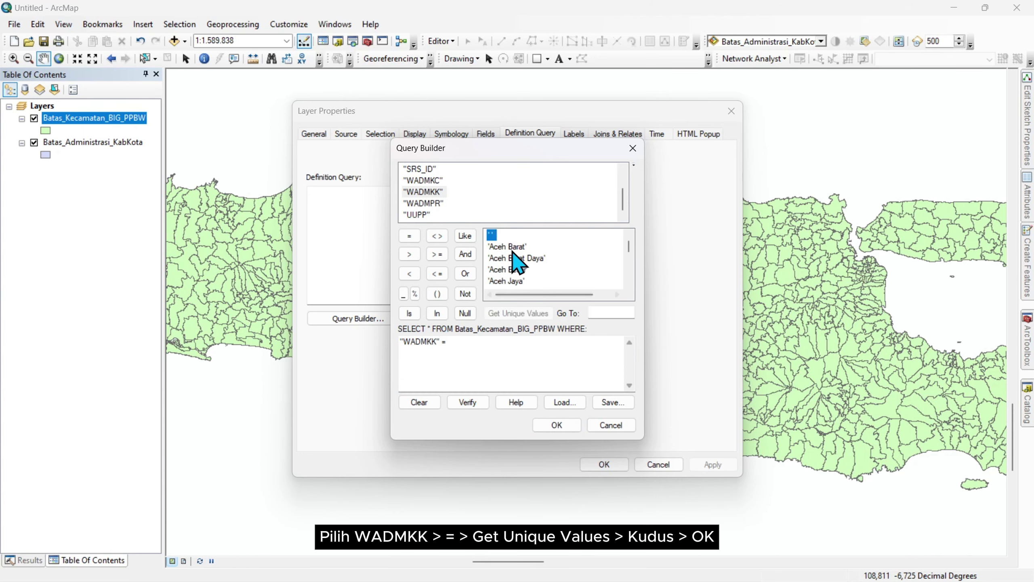
pyautogui.scroll(-10, 513, 267)
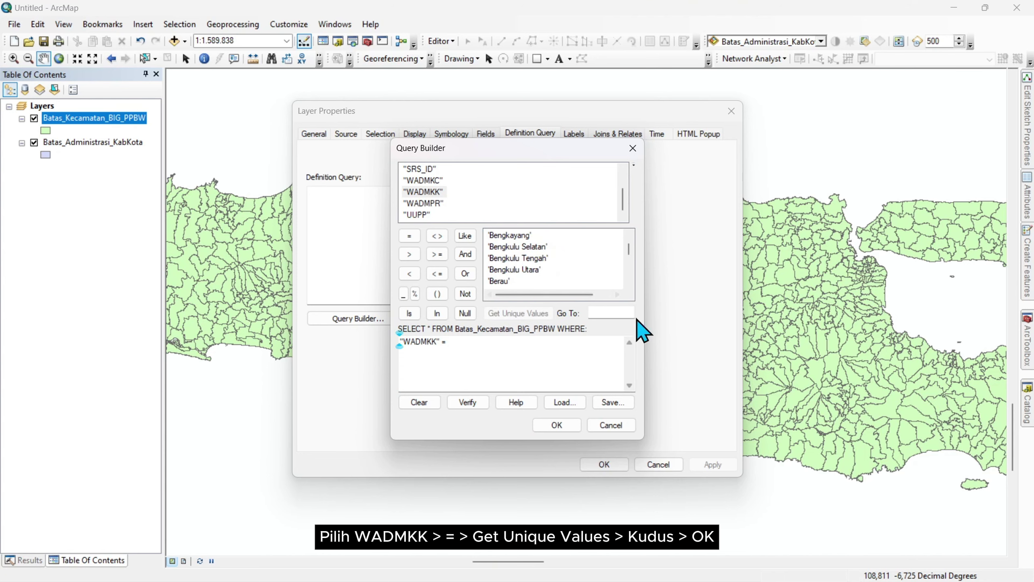
pyautogui.click(625, 313)
pyautogui.write('kudus')
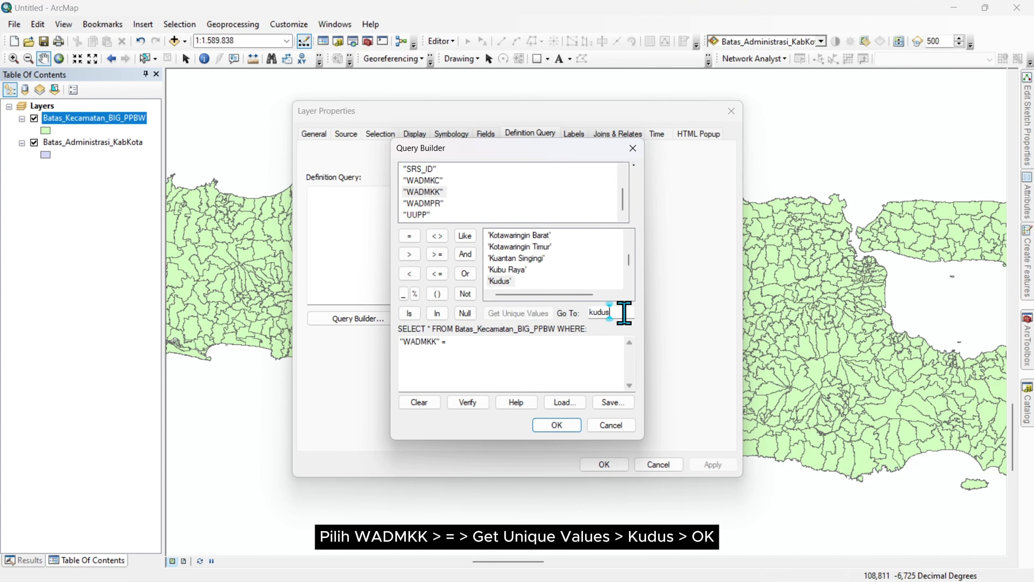
pyautogui.doubleClick(501, 282)
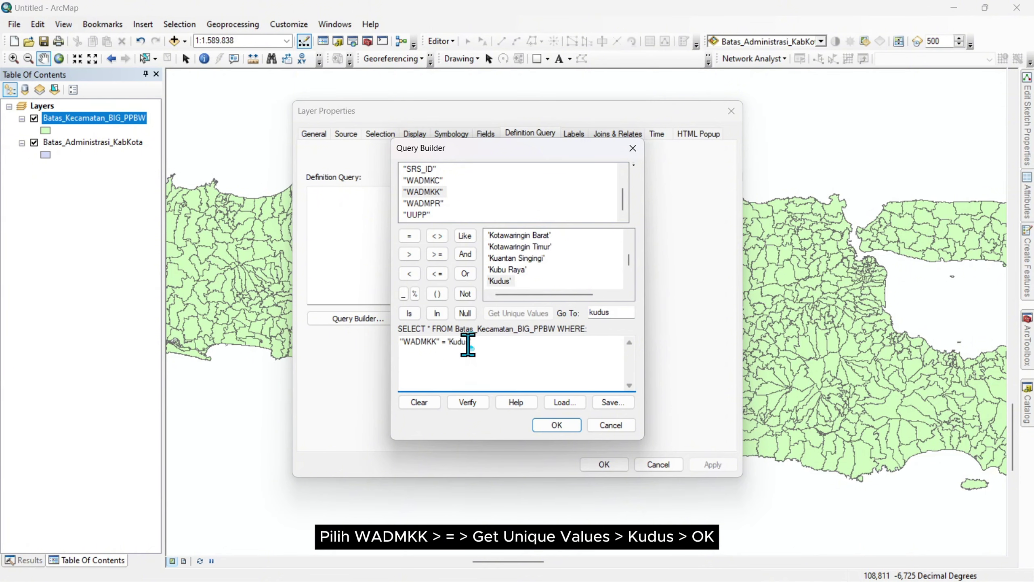
pyautogui.moveTo(468, 344); pyautogui.dragTo(374, 346)
pyautogui.click(564, 427)
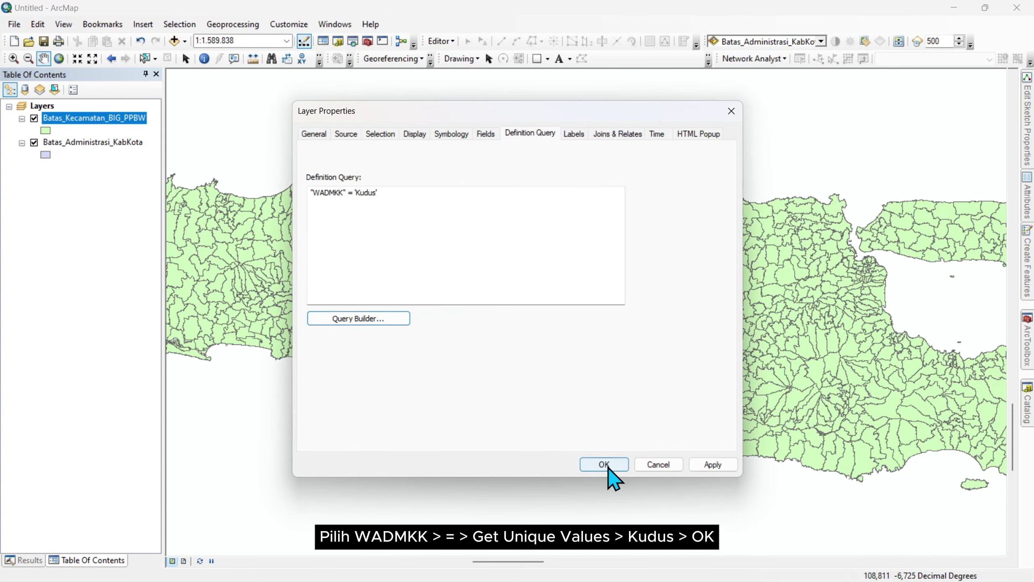
pyautogui.click(608, 469)
# Step: Zoom in on the filtered Kudus subdistricts to a scale of 1:400.000
pyautogui.scroll(1, 506, 267)
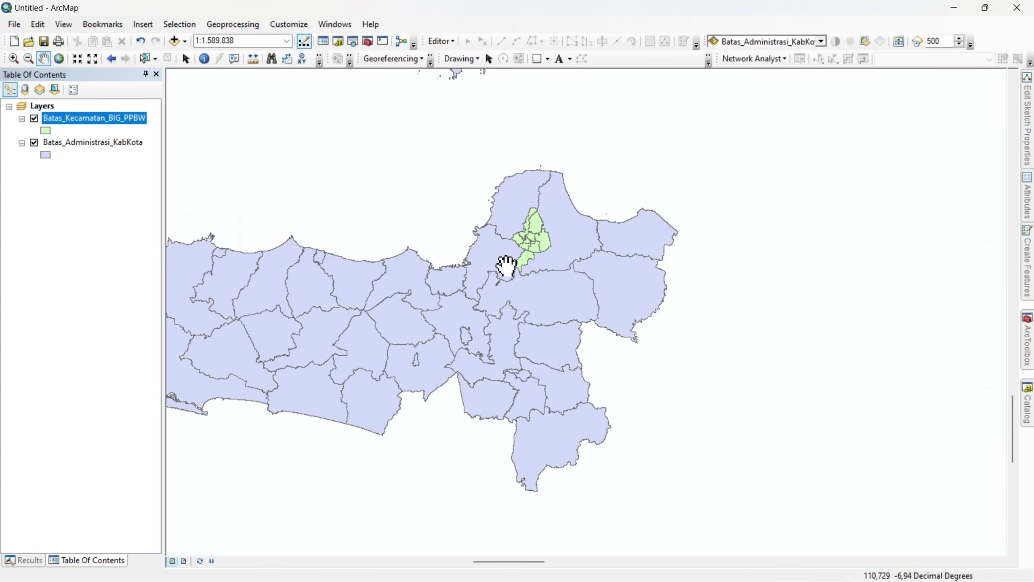
pyautogui.scroll(1, 527, 233)
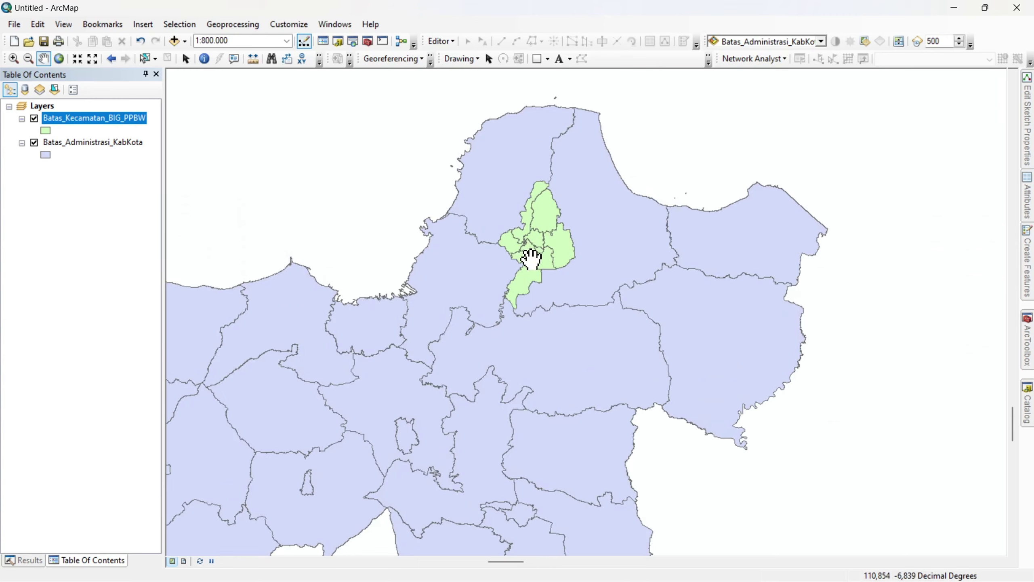
pyautogui.scroll(1, 531, 259)
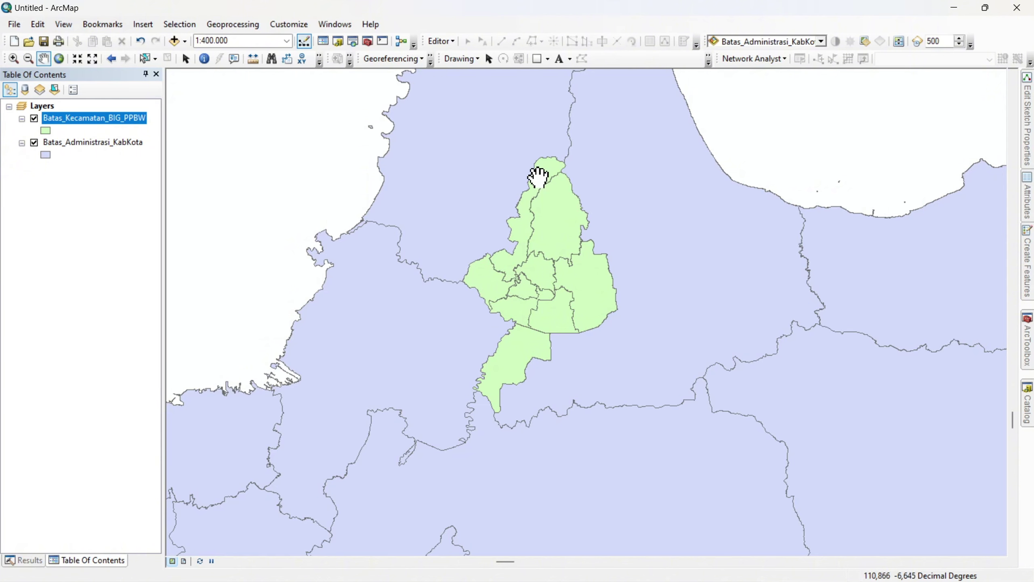
pyautogui.moveTo(539, 194); pyautogui.dragTo(536, 180)
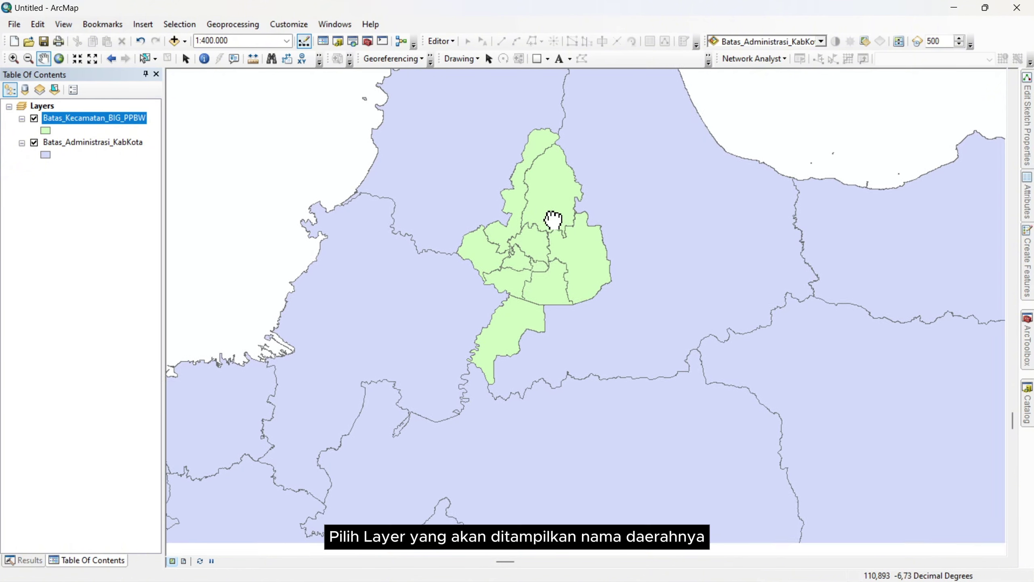
pyautogui.moveTo(623, 166); pyautogui.dragTo(629, 191)
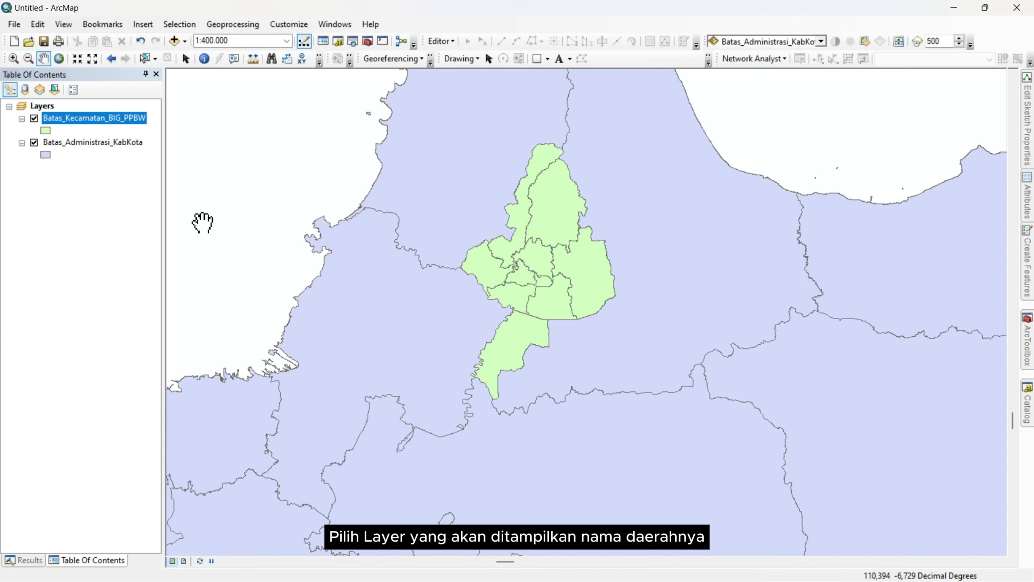
# Step: Turn on feature labels for the Batas_Kecamatan_BIG_PPBW layer and set the label field to WADMKC
pyautogui.click(92, 122)
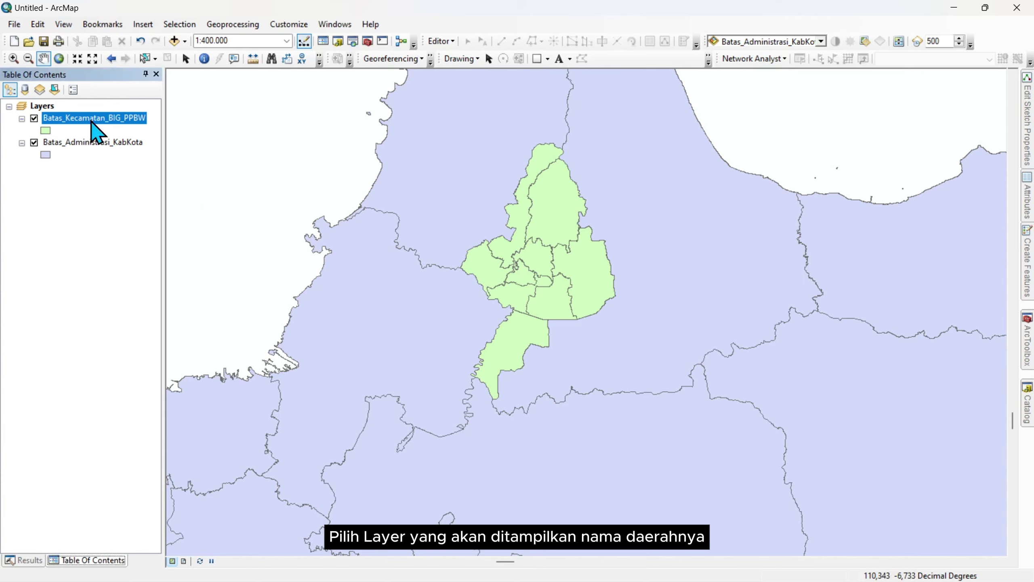
pyautogui.rightClick(96, 118)
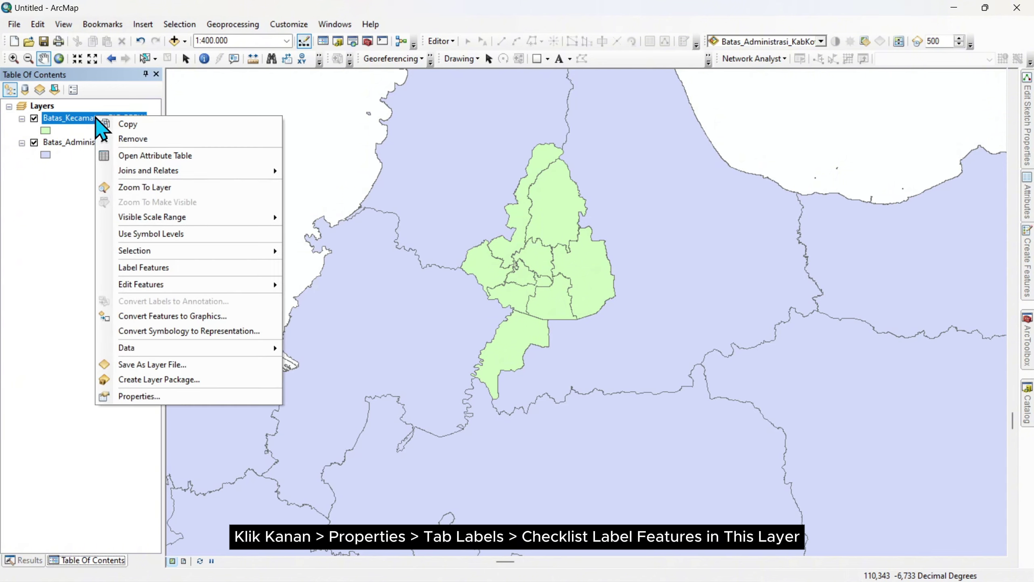
pyautogui.click(133, 395)
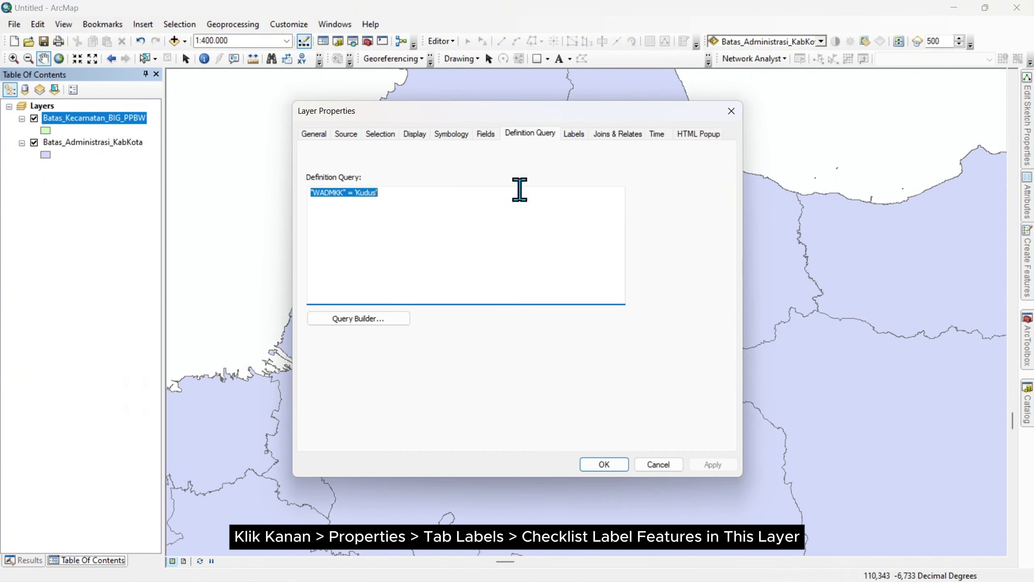
pyautogui.click(579, 136)
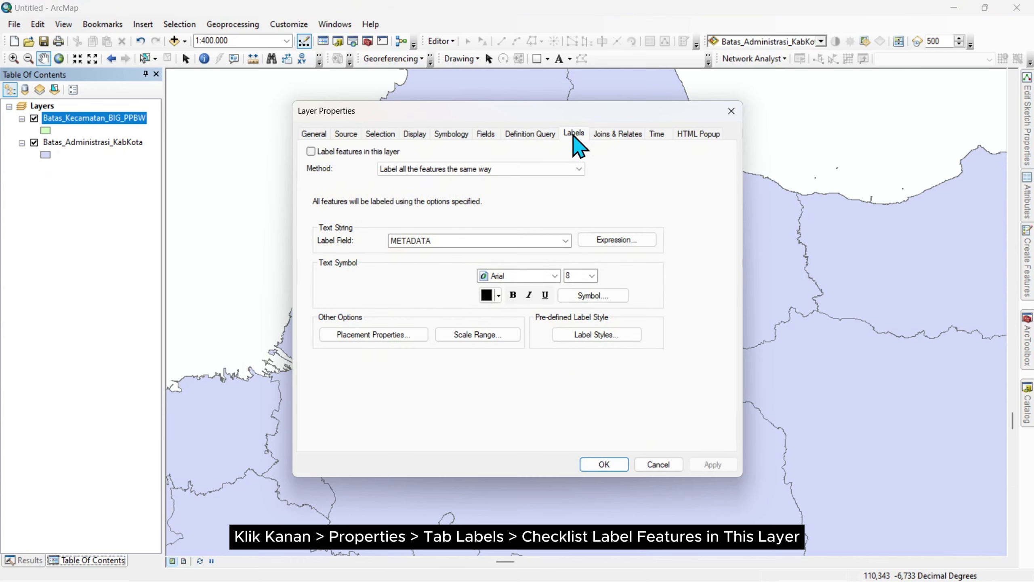
pyautogui.click(311, 152)
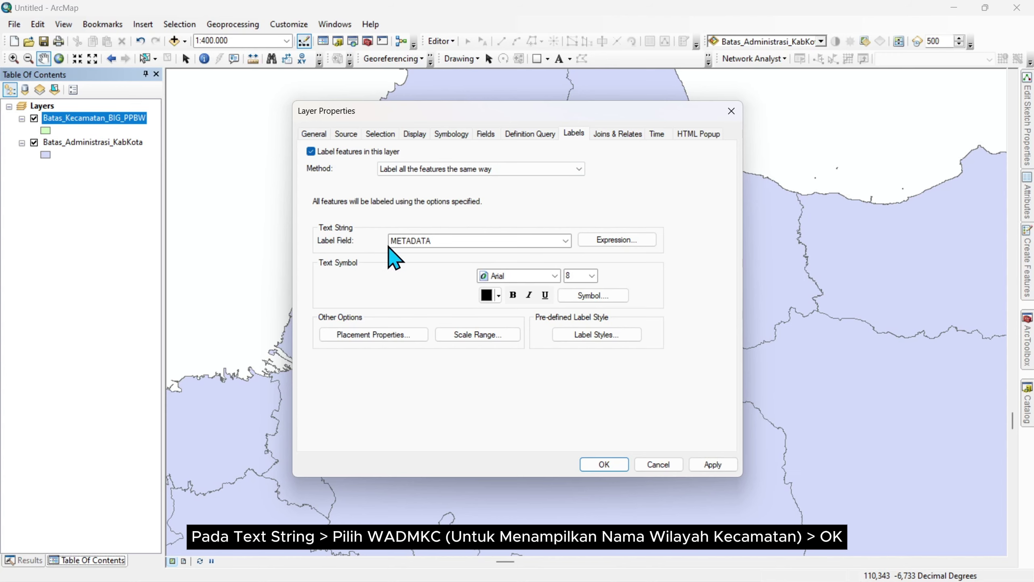
pyautogui.click(435, 244)
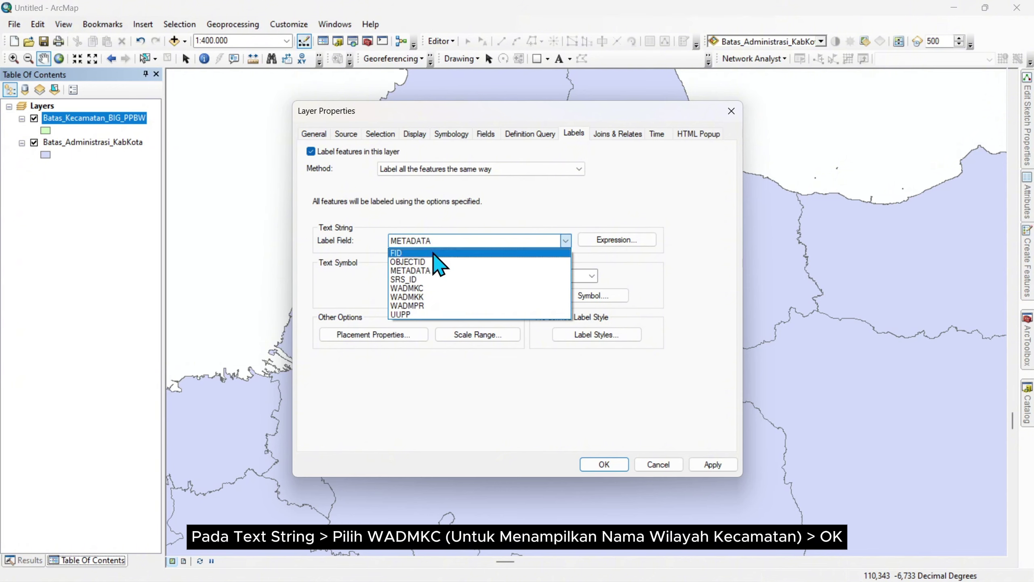
pyautogui.click(431, 288)
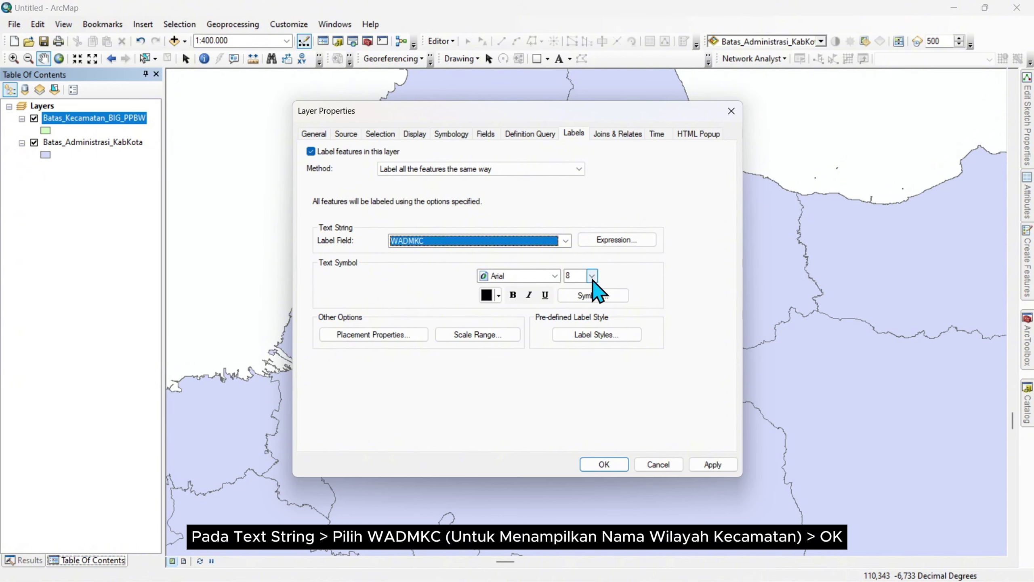
pyautogui.click(555, 277)
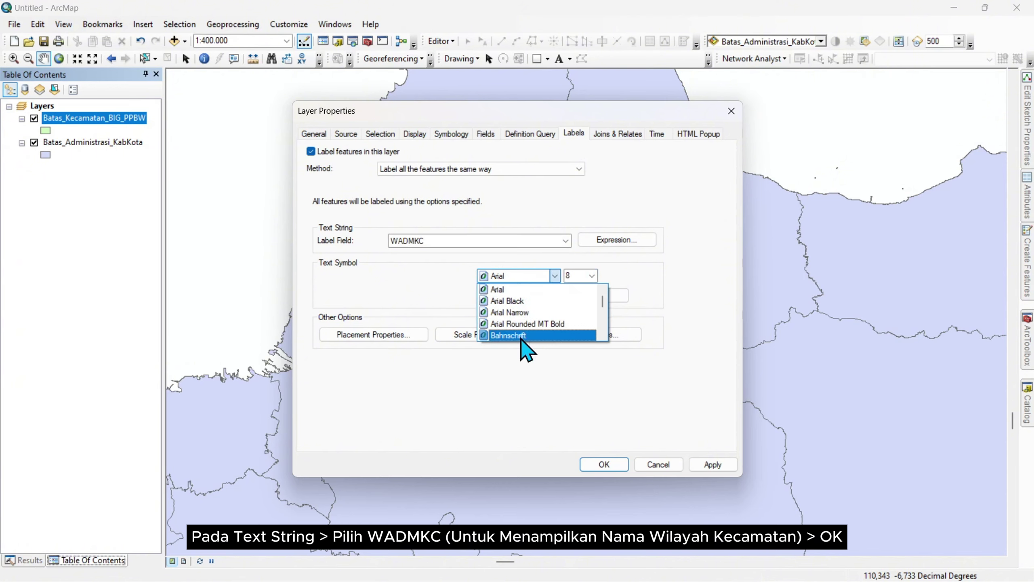
pyautogui.click(611, 282)
pyautogui.click(591, 276)
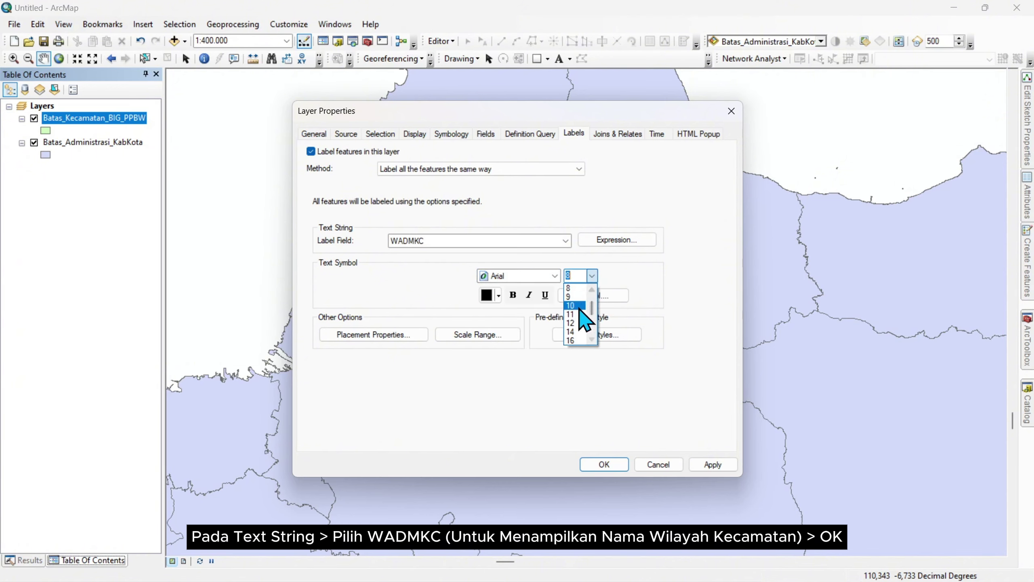
pyautogui.click(623, 273)
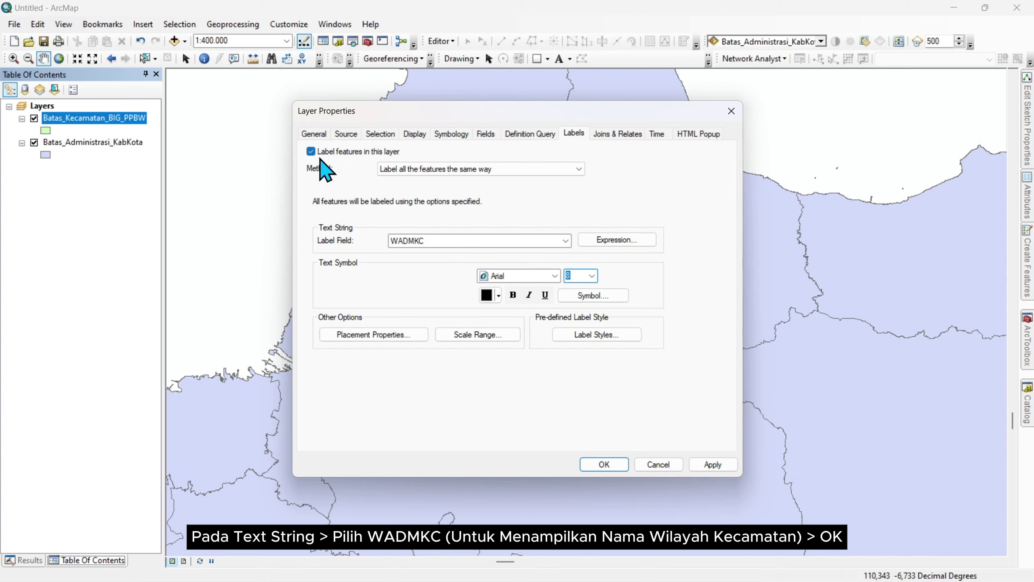
# Step: Apply the label settings to the Batas_Kecamatan_BIG_PPBW layer
pyautogui.click(611, 468)
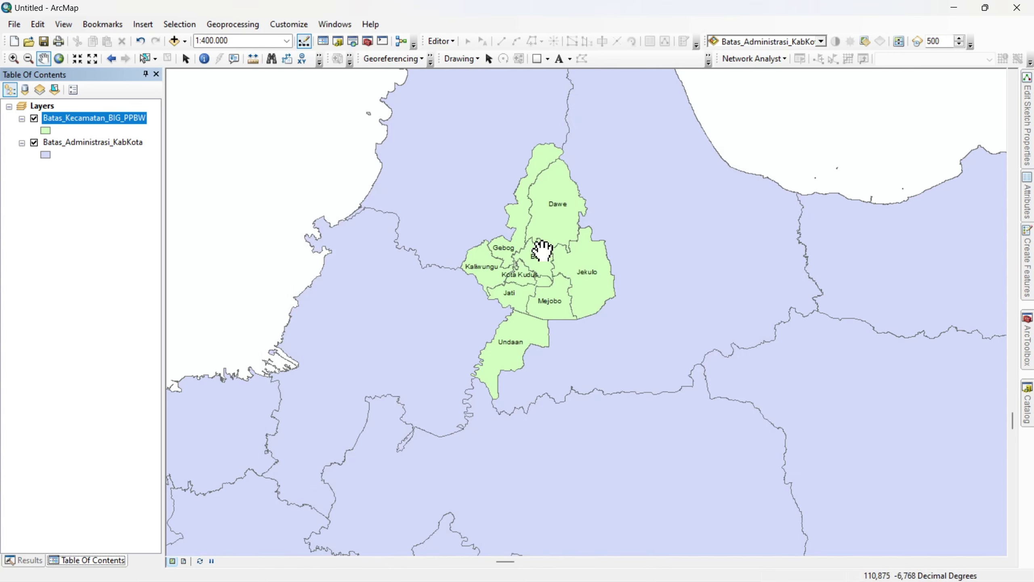
# Step: Turn on feature labels for the Batas_Administrasi_KabKota layer and set the label field to WADMKK
pyautogui.moveTo(556, 266); pyautogui.dragTo(549, 288)
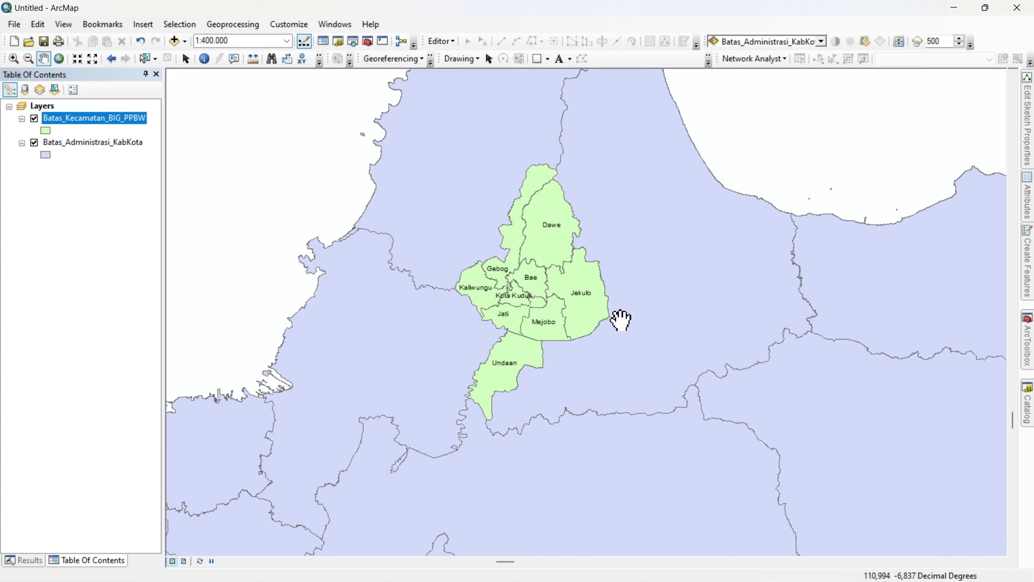
pyautogui.scroll(2, 524, 311)
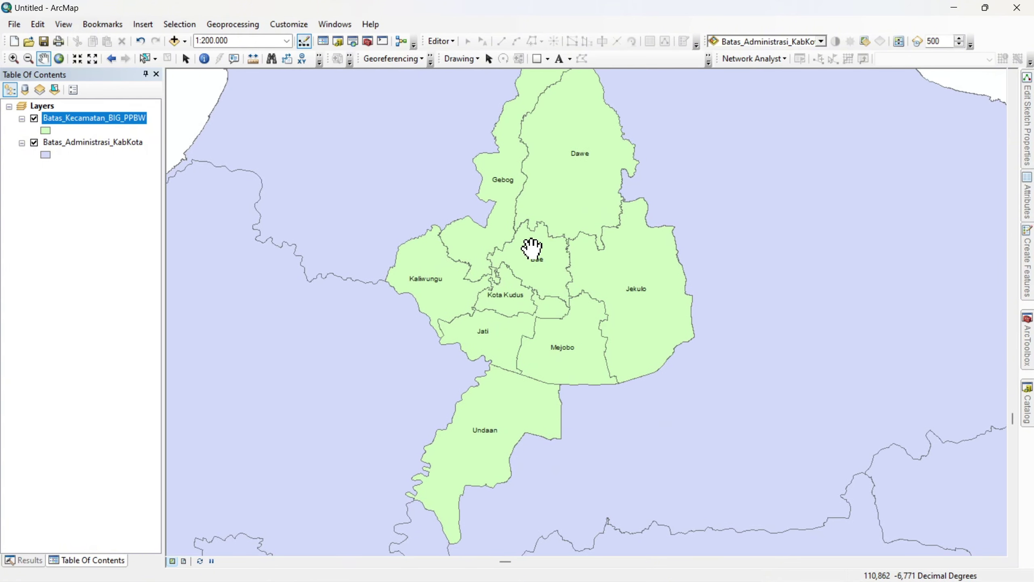
pyautogui.moveTo(541, 308); pyautogui.dragTo(540, 293)
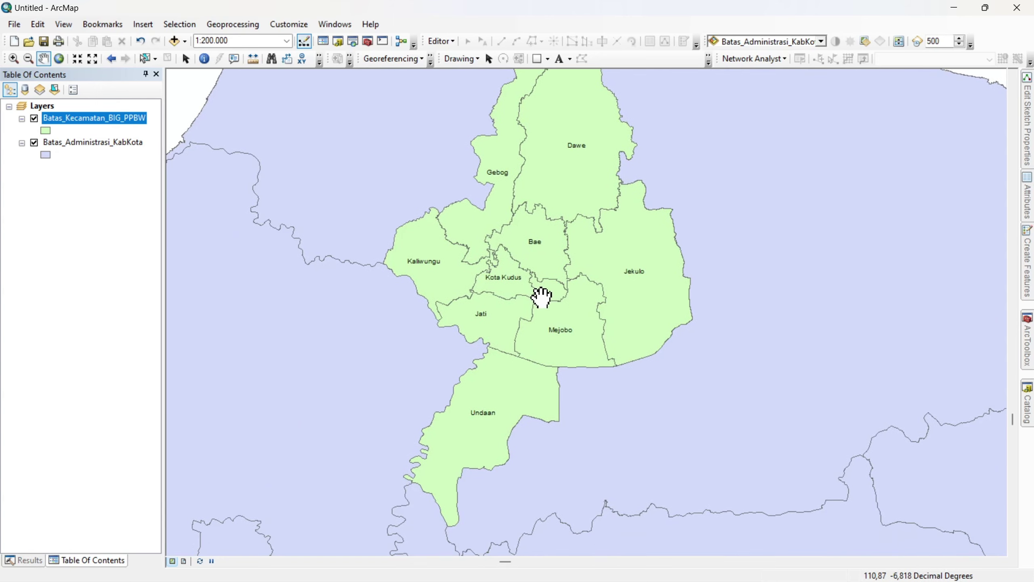
pyautogui.click(106, 143)
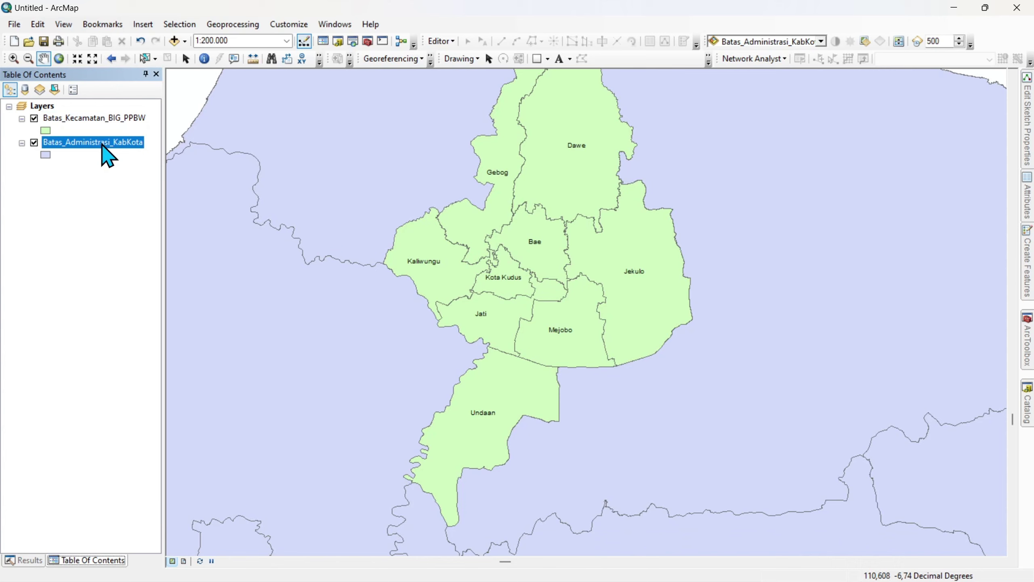
pyautogui.rightClick(103, 143)
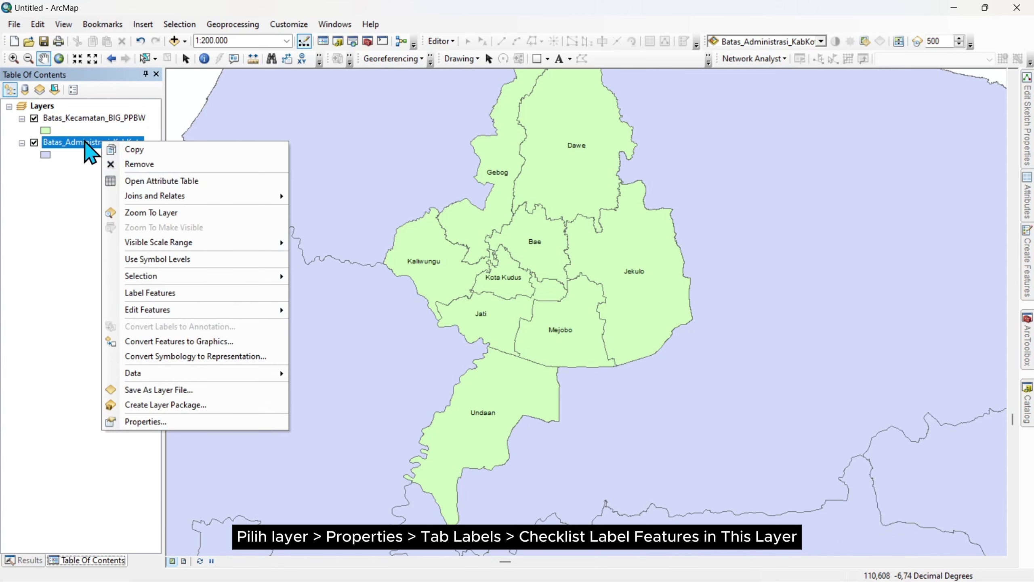
pyautogui.click(129, 422)
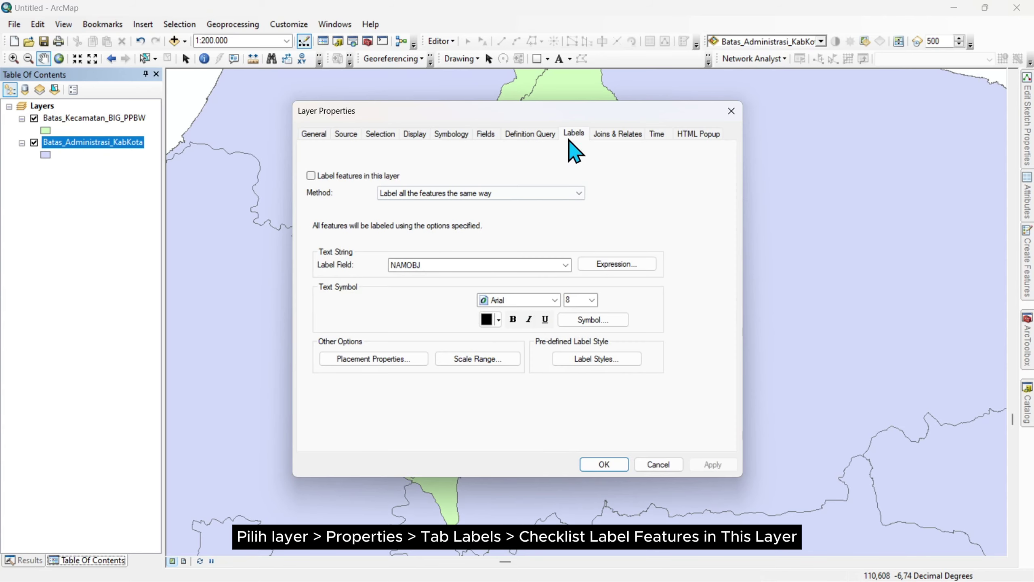
pyautogui.click(310, 176)
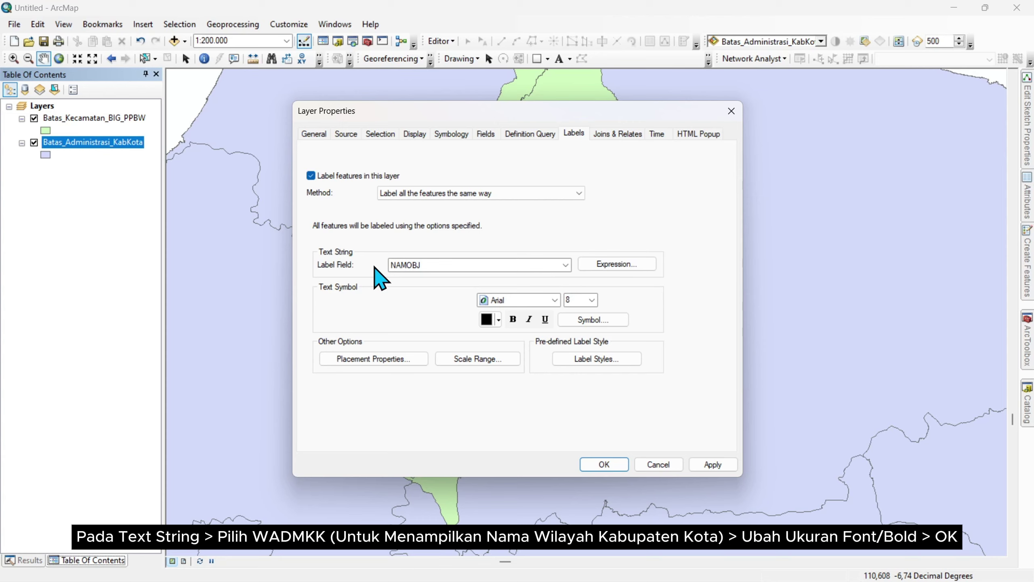
pyautogui.click(411, 269)
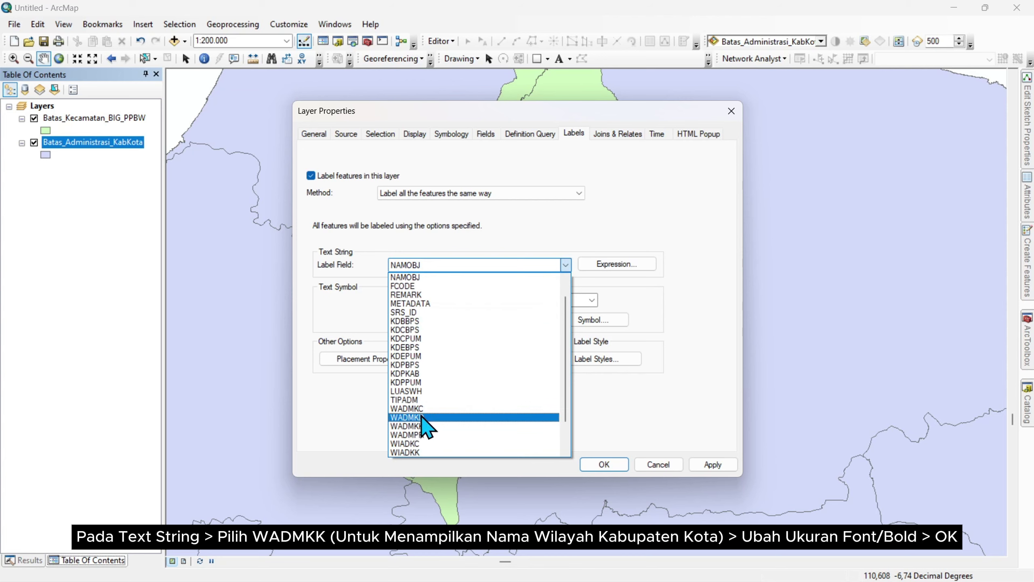
pyautogui.scroll(-1, 454, 424)
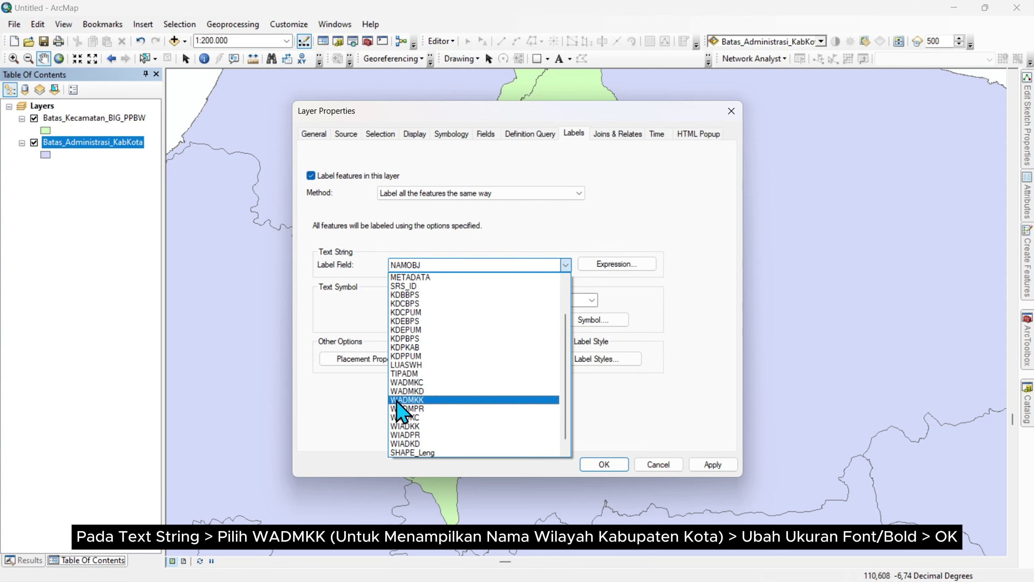
pyautogui.click(422, 400)
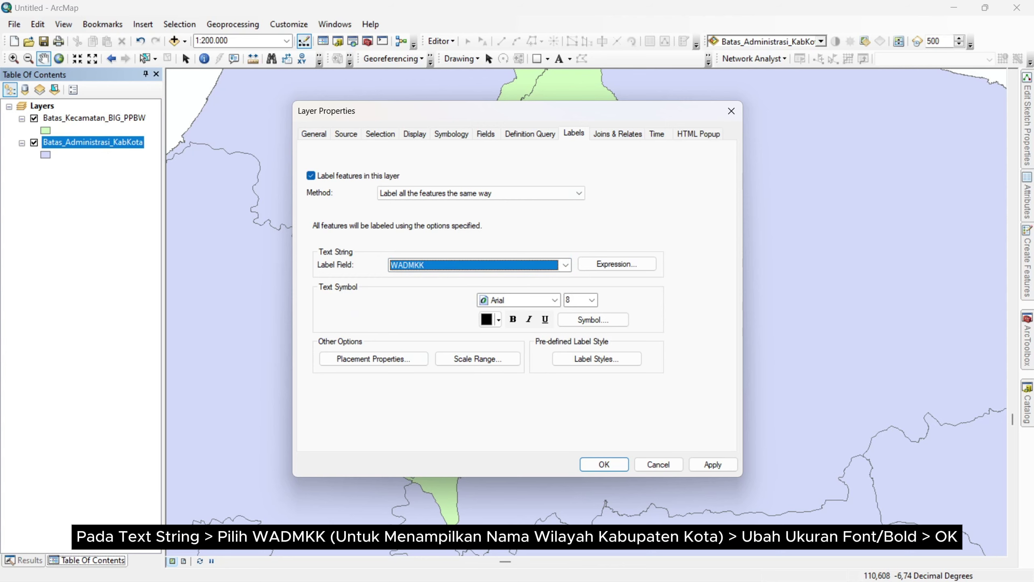
# Step: Set the Batas_Administrasi_KabKota labels to bold Arial size 10 and apply the layer settings
pyautogui.moveTo(599, 117); pyautogui.dragTo(300, 118)
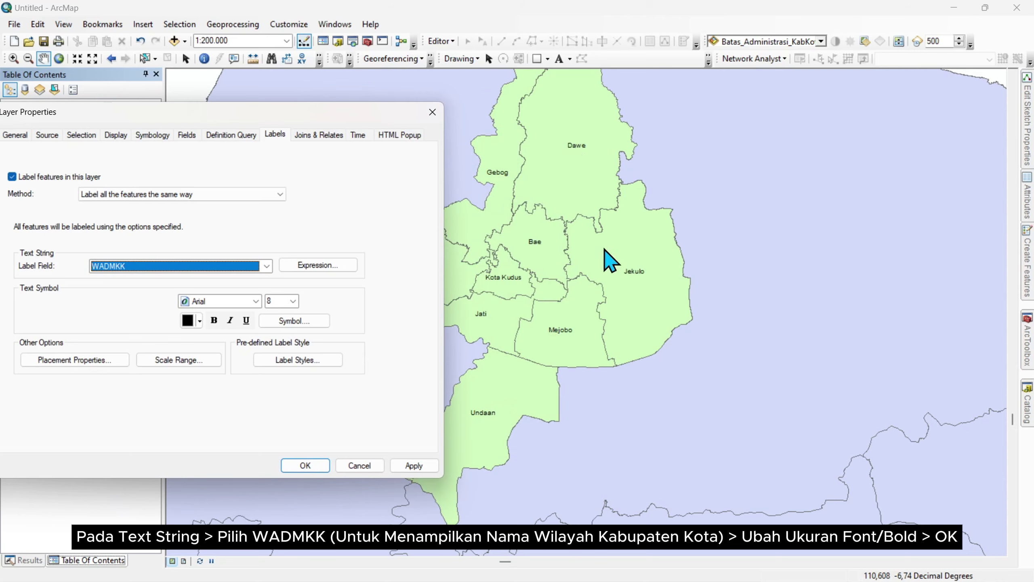
pyautogui.moveTo(330, 128); pyautogui.dragTo(582, 110)
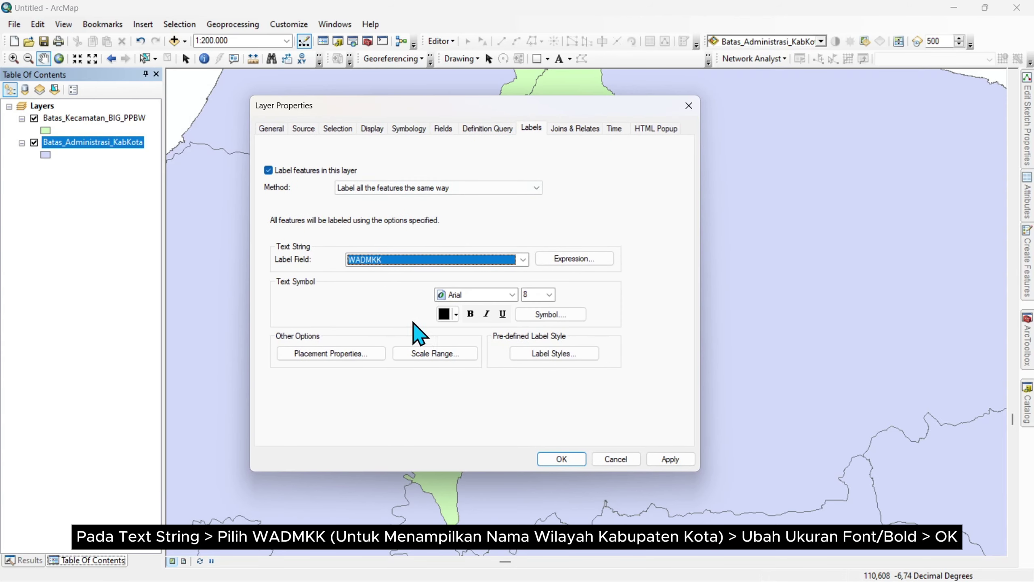
pyautogui.click(471, 315)
pyautogui.click(549, 295)
pyautogui.click(549, 295)
pyautogui.click(549, 295)
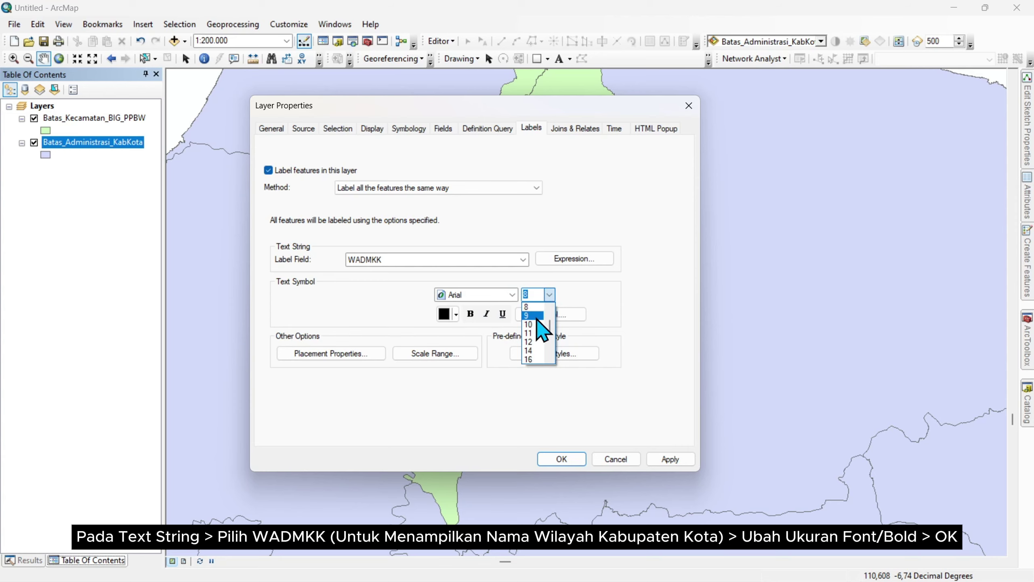
pyautogui.click(539, 325)
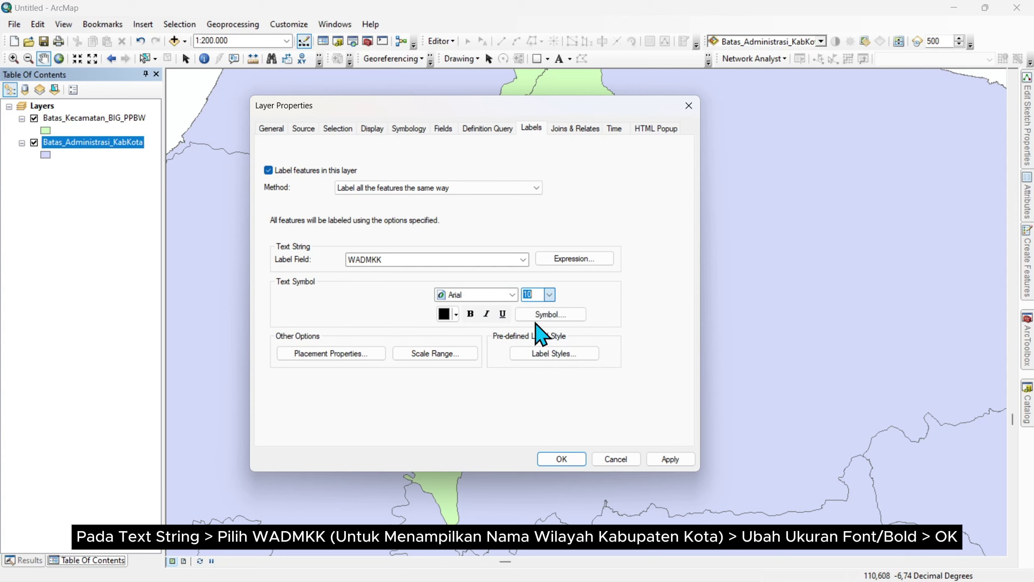
pyautogui.click(475, 318)
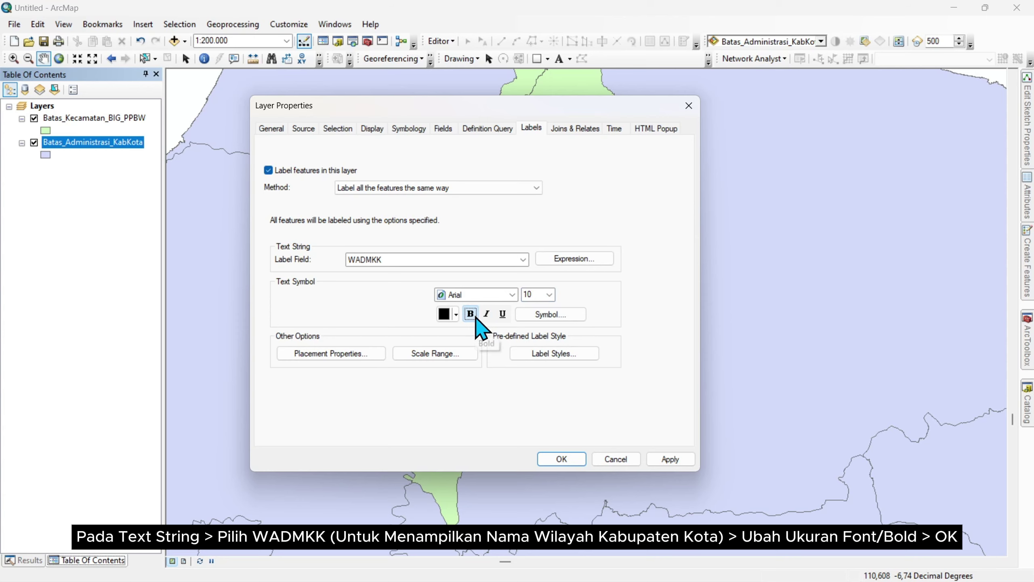
pyautogui.click(561, 458)
# Step: Examine the regency and subdistrict labels around Kudus at scales between 1:150.000 and 1:400.000
pyautogui.scroll(2, 509, 364)
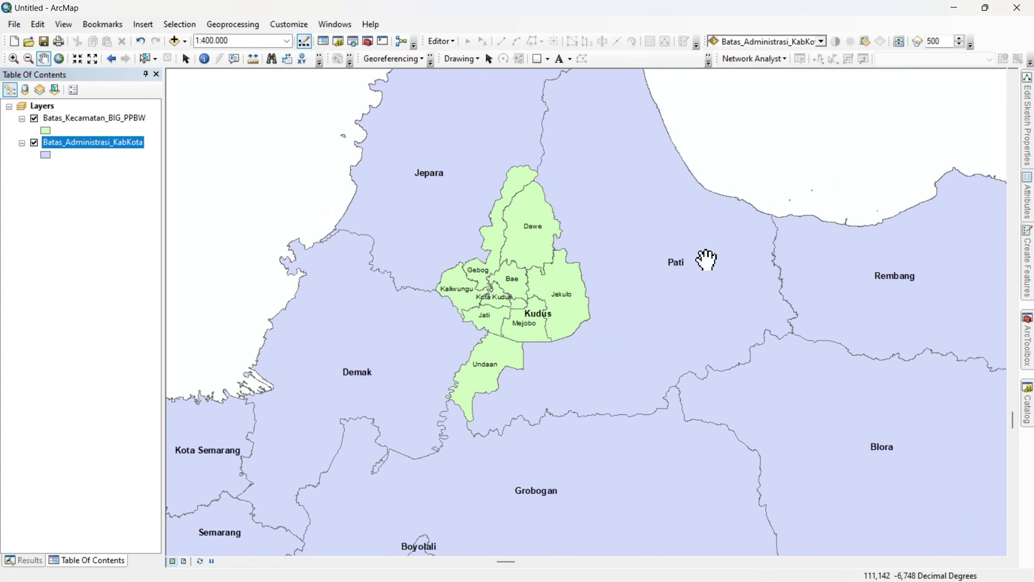
pyautogui.scroll(-3, 508, 296)
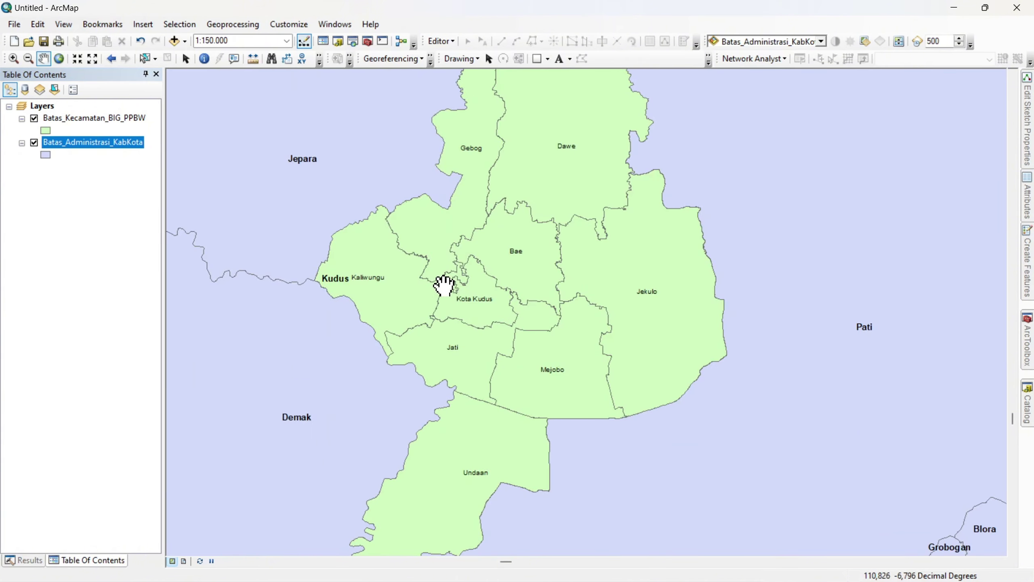
pyautogui.moveTo(542, 370); pyautogui.dragTo(540, 295)
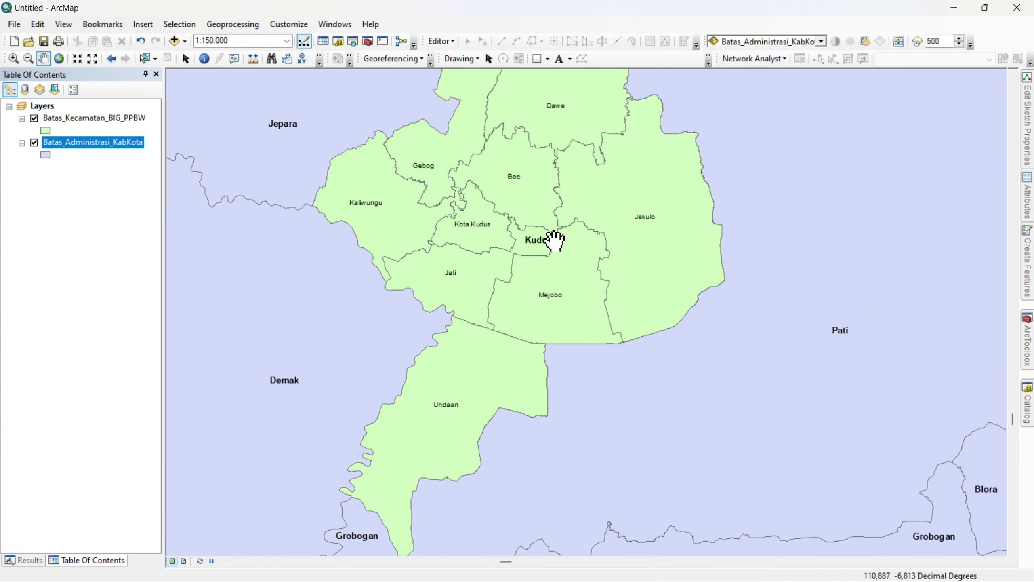
pyautogui.moveTo(555, 240); pyautogui.dragTo(526, 342)
pyautogui.scroll(4, 527, 346)
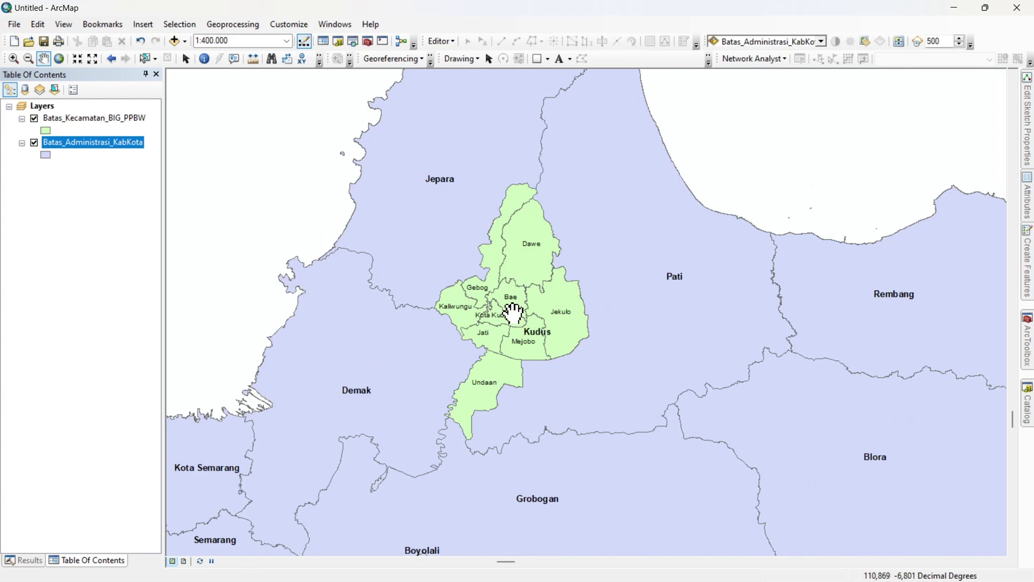
pyautogui.moveTo(513, 307); pyautogui.dragTo(492, 296)
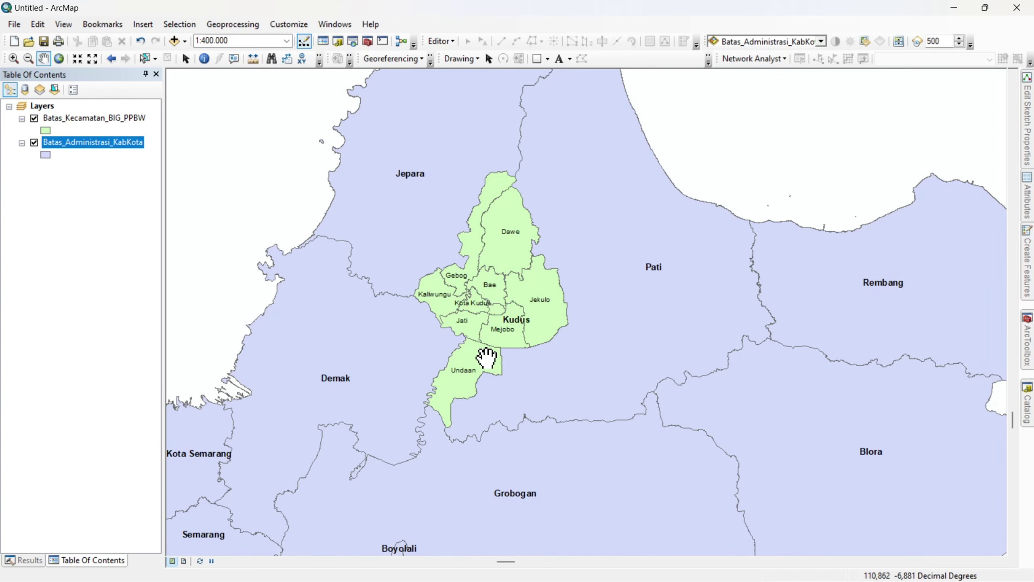
pyautogui.moveTo(483, 361); pyautogui.dragTo(484, 331)
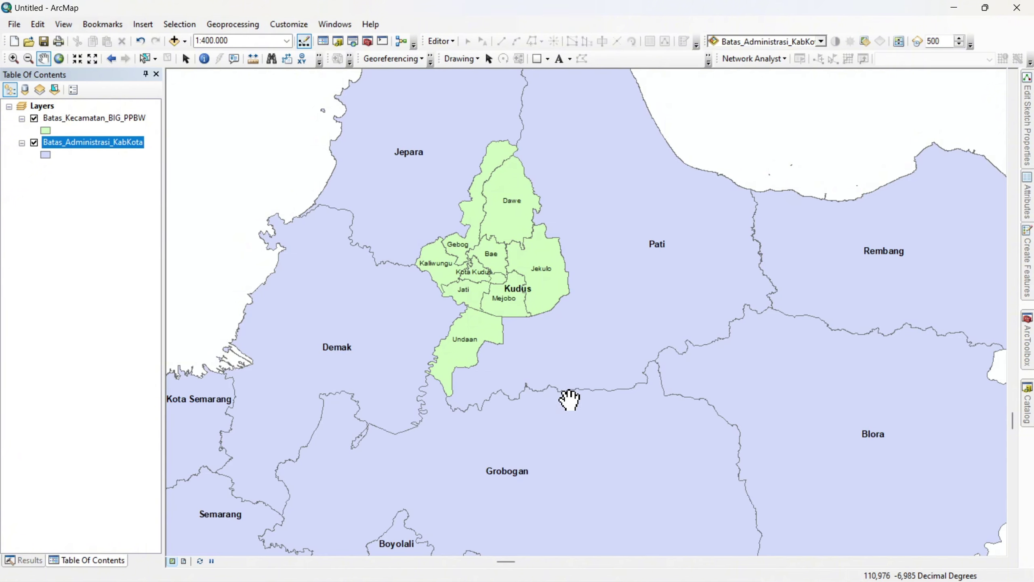
pyautogui.moveTo(568, 397); pyautogui.dragTo(568, 363)
pyautogui.moveTo(502, 247); pyautogui.dragTo(502, 288)
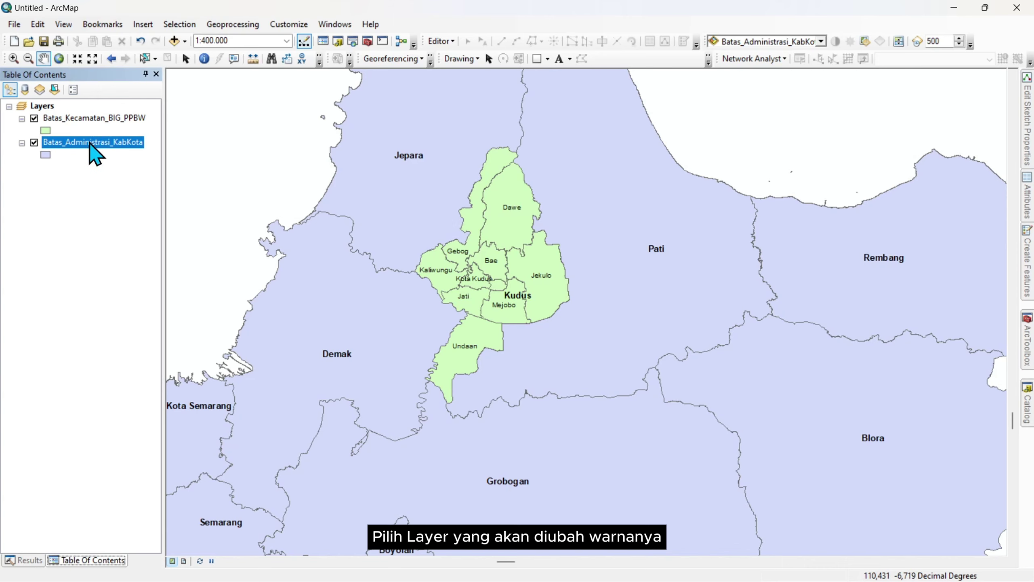
# Step: Switch the Batas_Kecamatan_BIG_PPBW layer's symbology from a single symbol to unique value categories
pyautogui.click(92, 119)
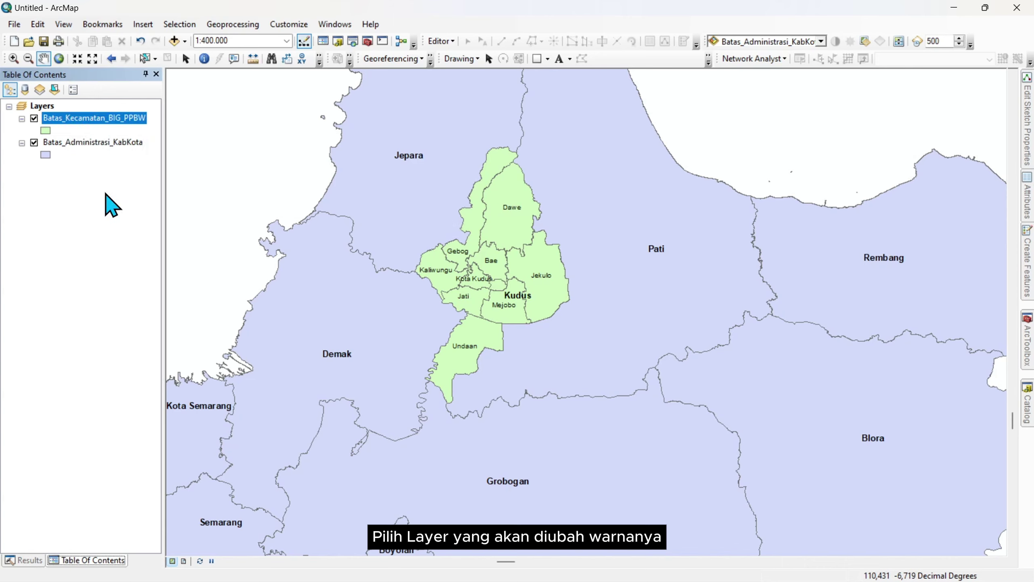
pyautogui.click(105, 195)
pyautogui.click(98, 122)
pyautogui.rightClick(97, 120)
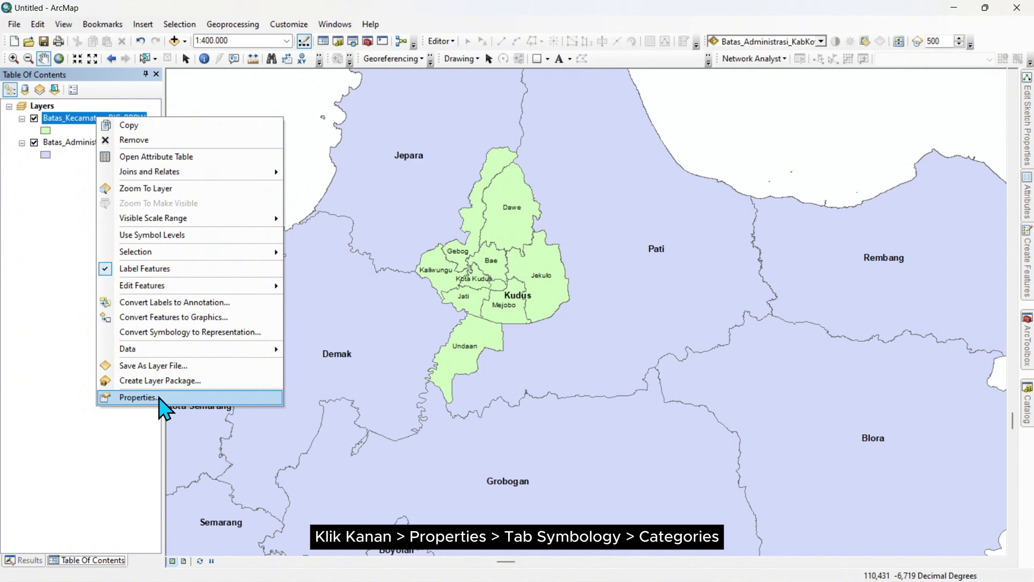
pyautogui.click(139, 397)
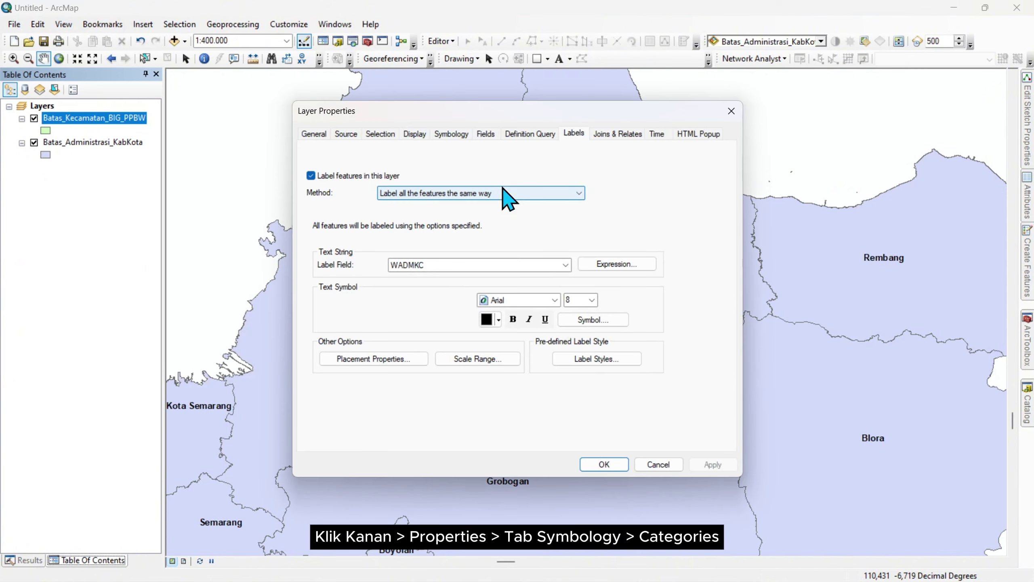
pyautogui.click(453, 134)
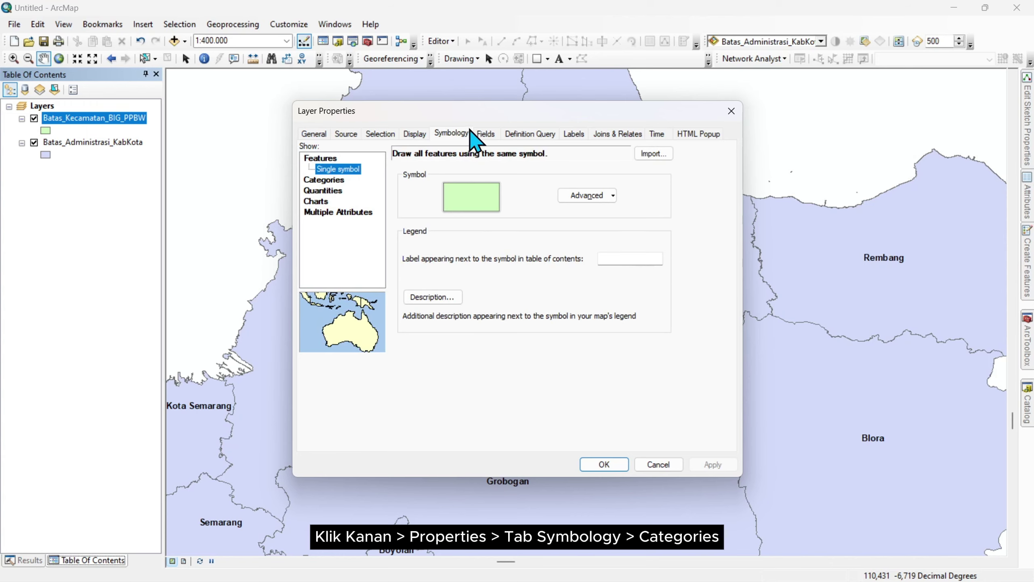
pyautogui.click(333, 181)
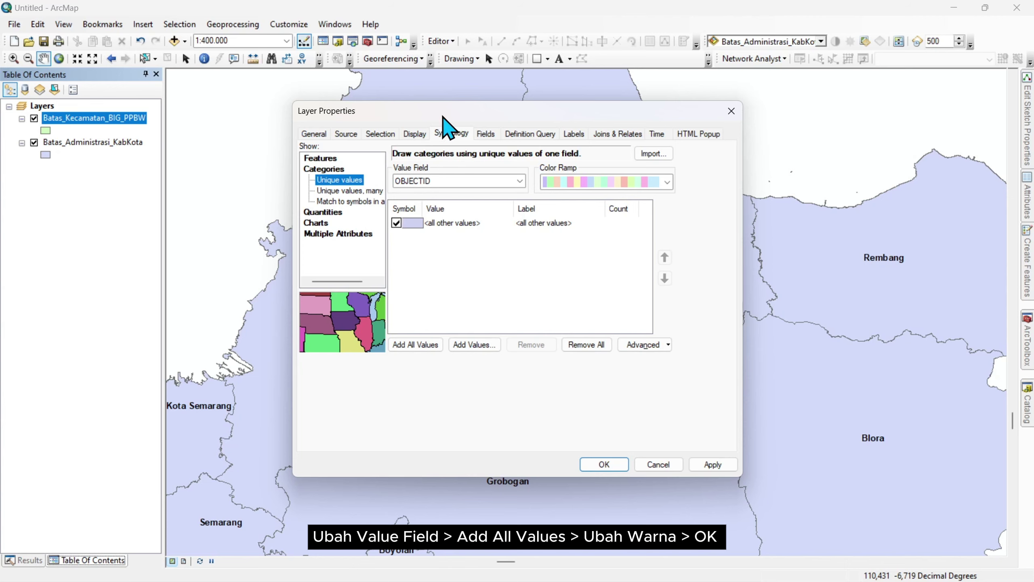
# Step: Set the symbology value field to WADMKC and add all of its values to the category list
pyautogui.moveTo(442, 116); pyautogui.dragTo(435, 114)
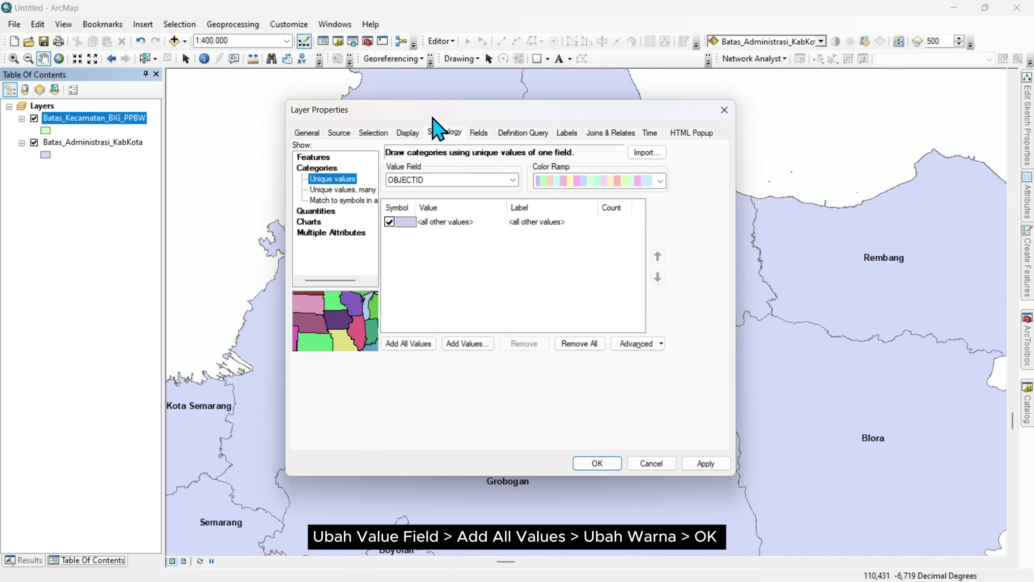
pyautogui.click(501, 183)
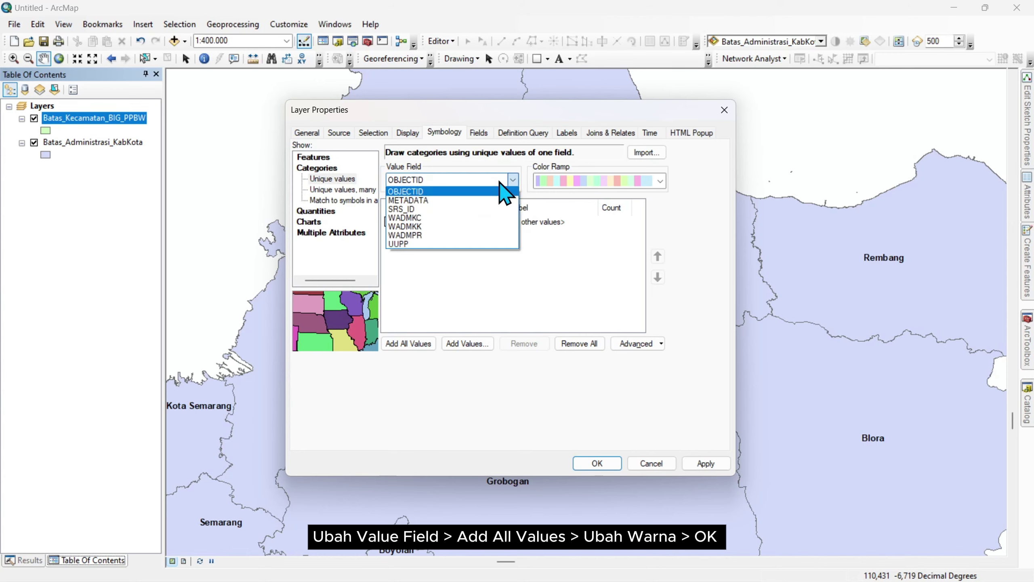
pyautogui.click(471, 220)
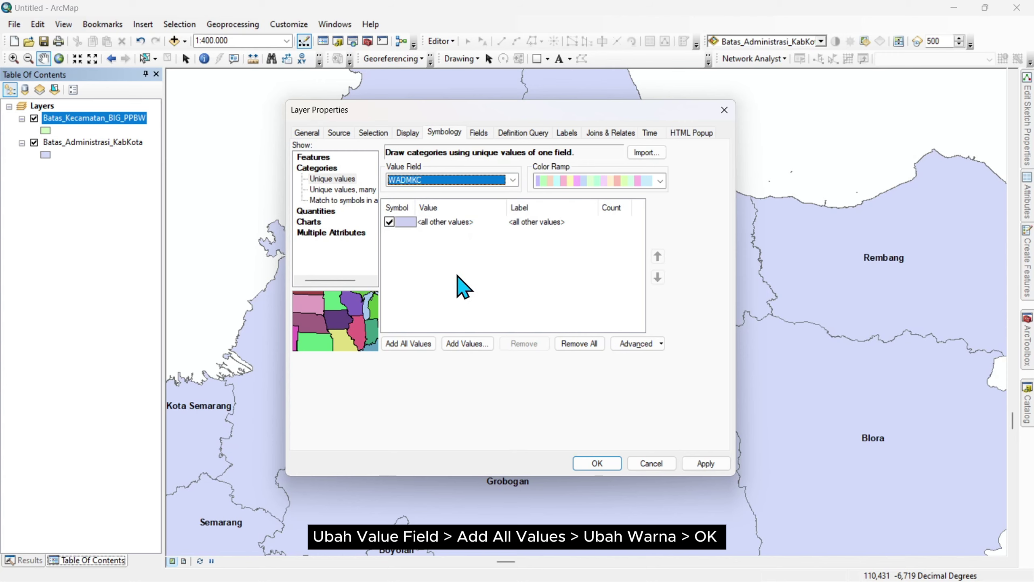
pyautogui.click(422, 348)
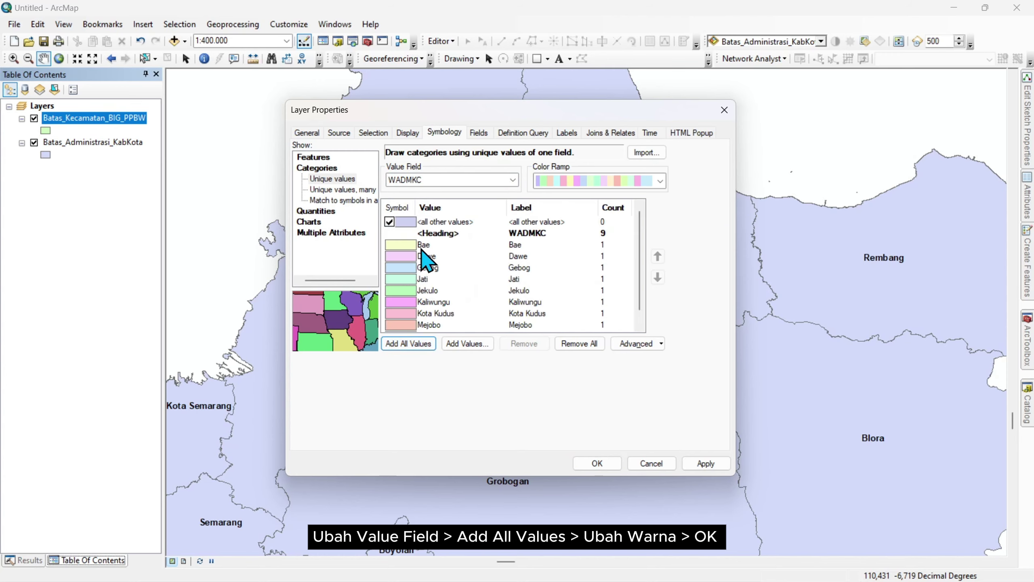
pyautogui.scroll(-1, 433, 270)
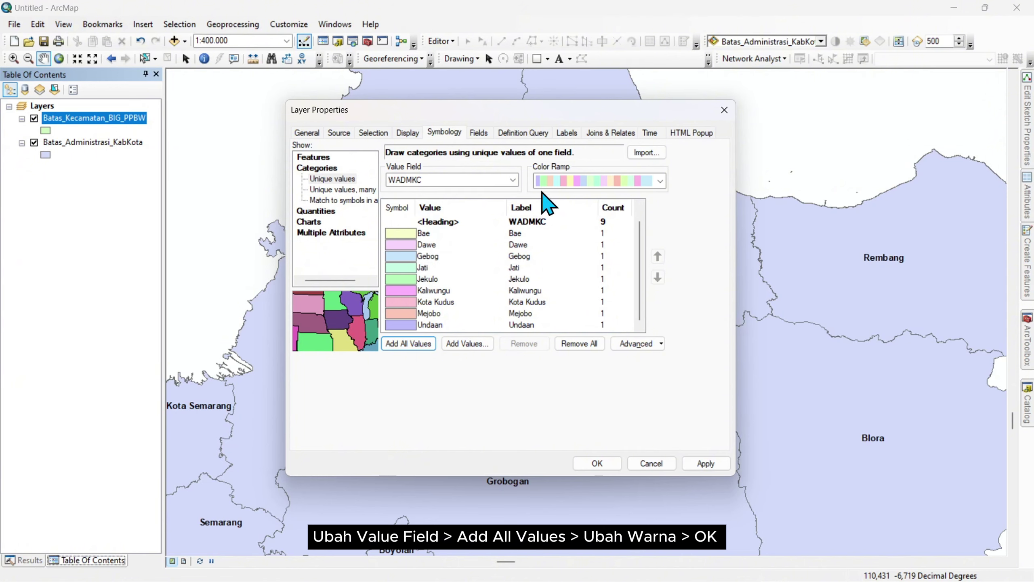
# Step: Choose a multicoloured pastel color ramp for the subdistrict categories and apply the symbology to the layer
pyautogui.click(572, 182)
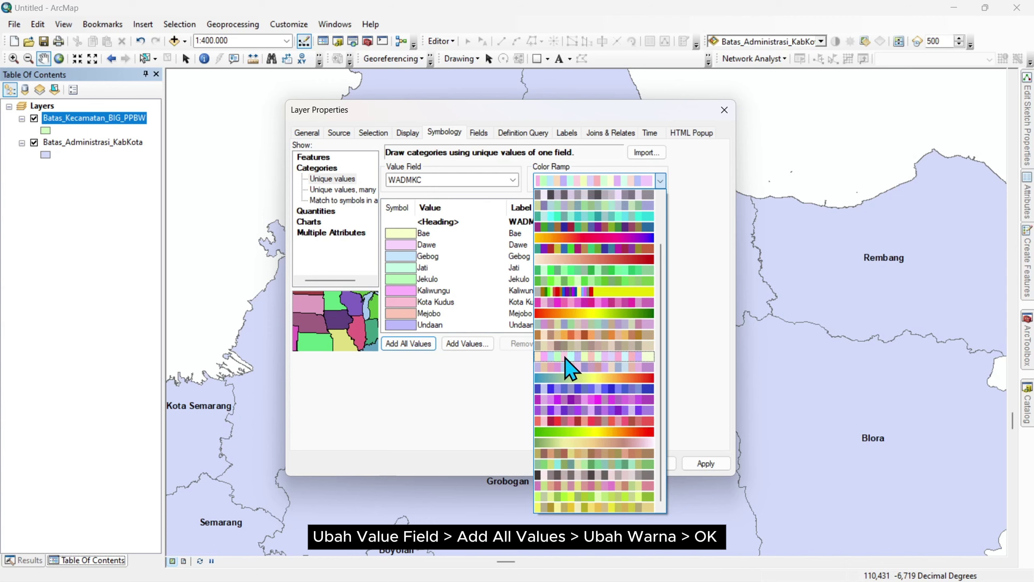
pyautogui.click(565, 357)
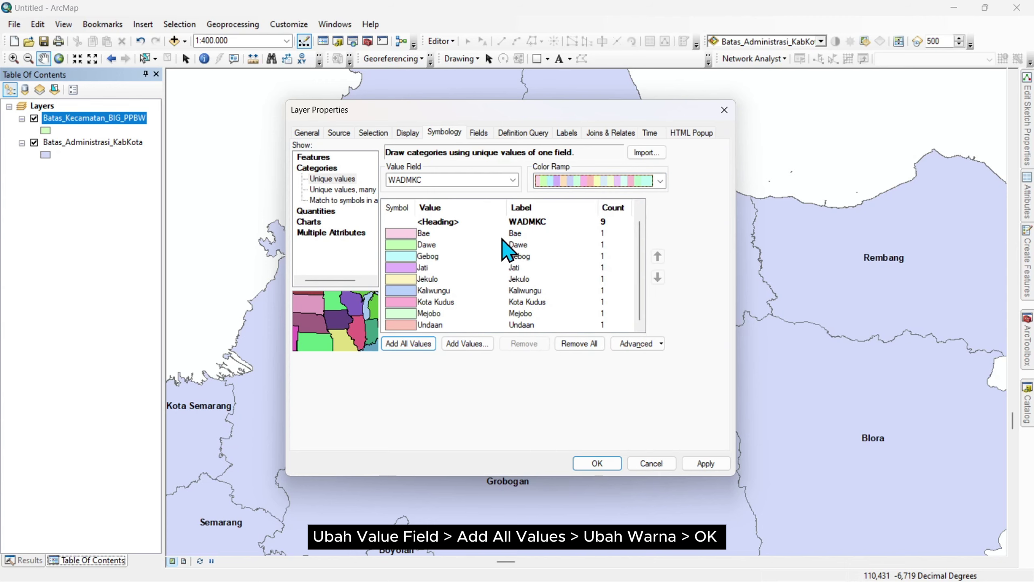
pyautogui.click(600, 463)
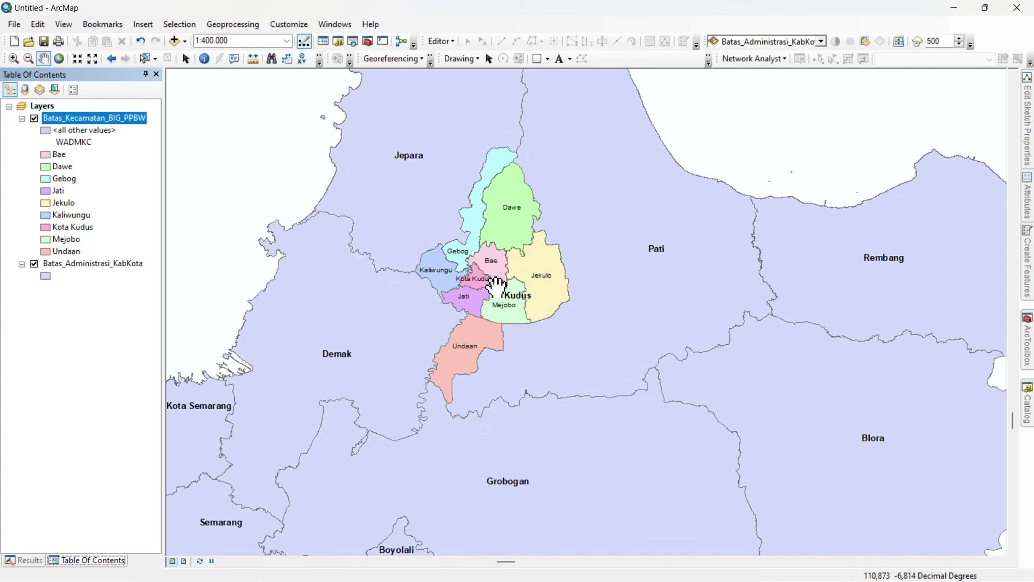
# Step: Examine the coloured Kudus subdistricts and neighbouring regencies at scales between 1:125.000 and 1:400.000
pyautogui.moveTo(496, 287); pyautogui.dragTo(529, 336)
pyautogui.scroll(3, 497, 302)
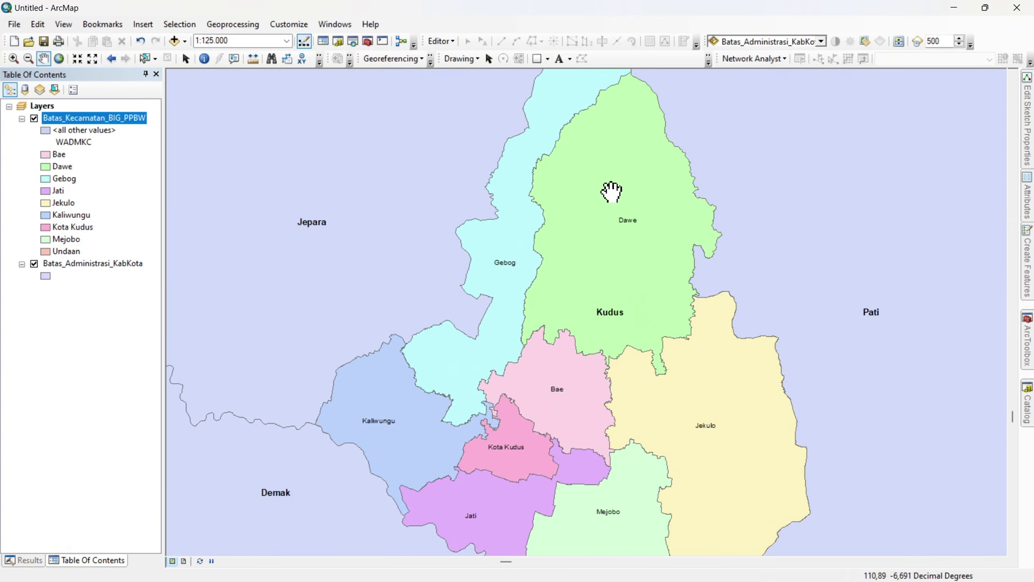
pyautogui.moveTo(559, 396); pyautogui.dragTo(566, 286)
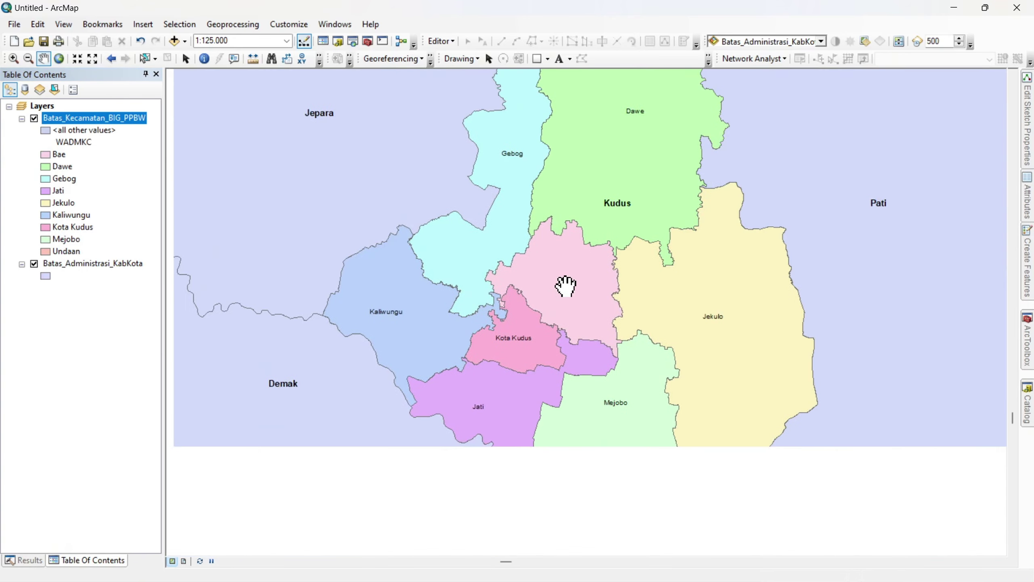
pyautogui.moveTo(580, 436); pyautogui.dragTo(582, 358)
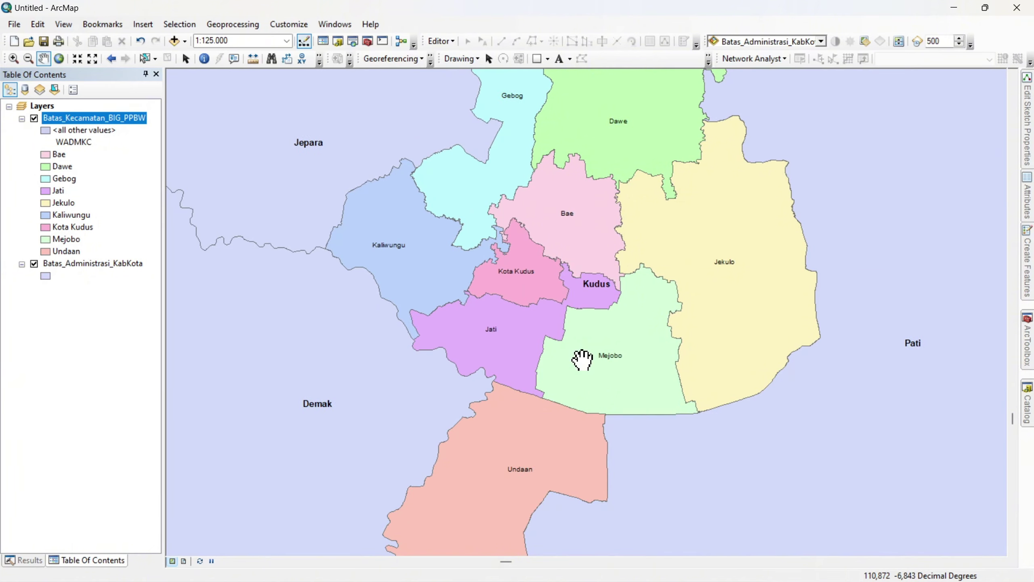
pyautogui.scroll(-2, 582, 362)
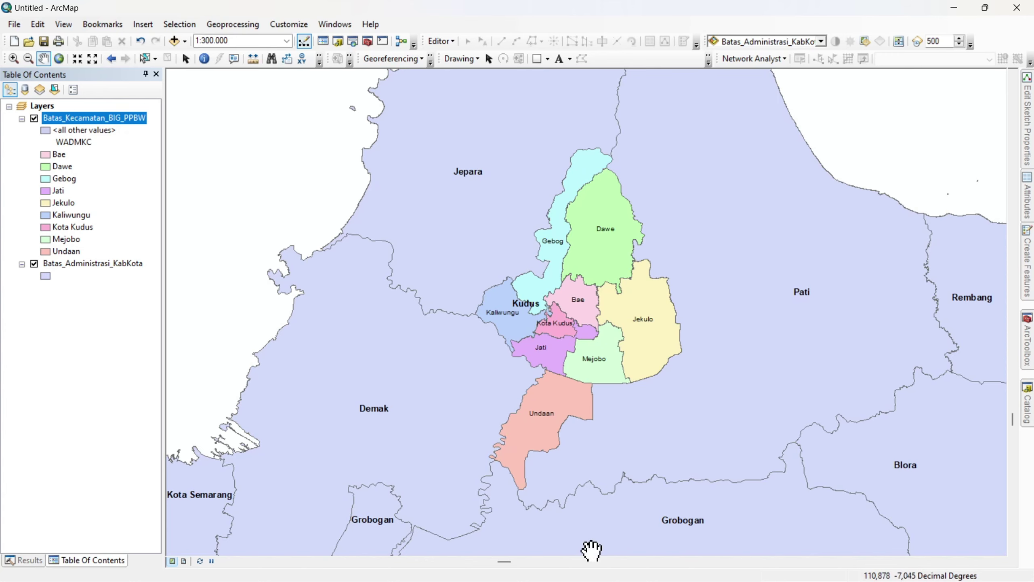
pyautogui.moveTo(837, 424); pyautogui.dragTo(776, 397)
pyautogui.scroll(1, 611, 353)
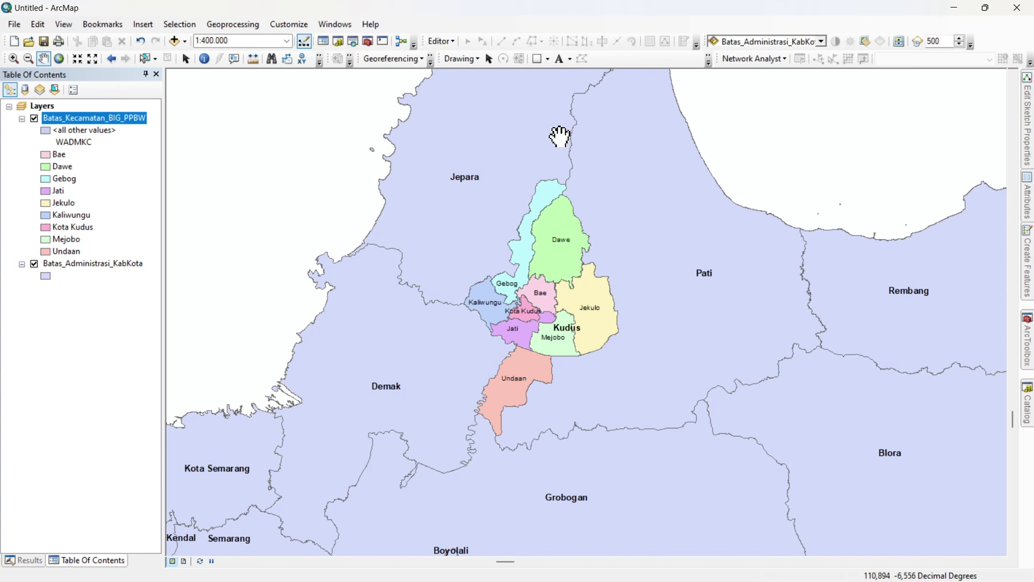
# Step: Set the fill color of the Batas_Administrasi_KabKota layer's symbol to white
pyautogui.click(51, 265)
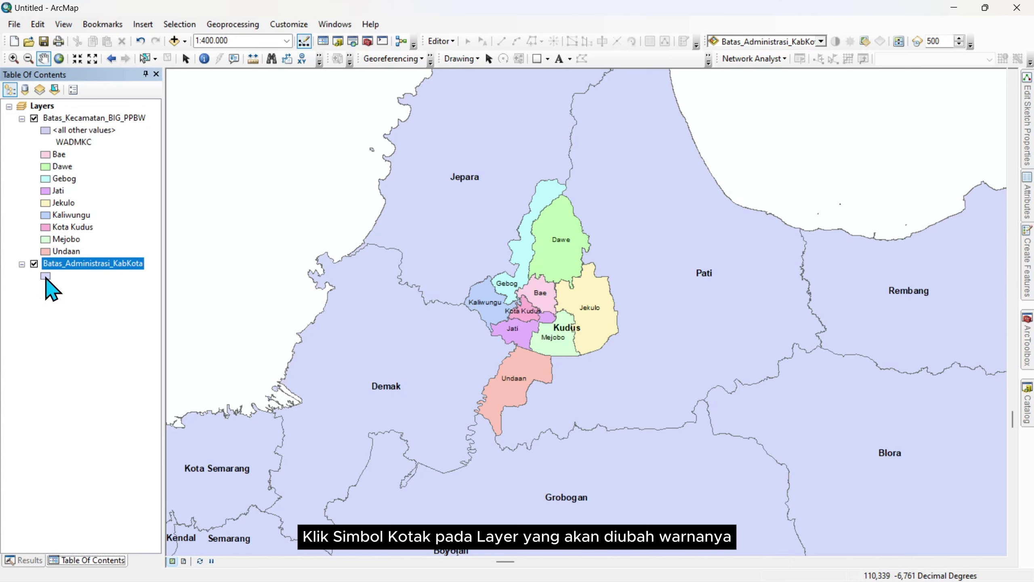
pyautogui.click(46, 276)
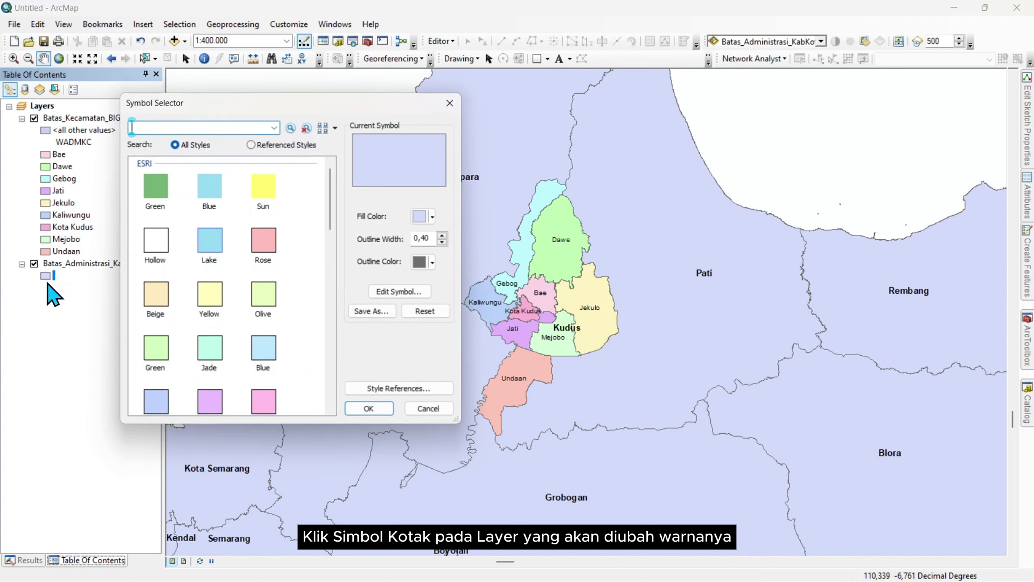
pyautogui.moveTo(257, 106); pyautogui.dragTo(307, 98)
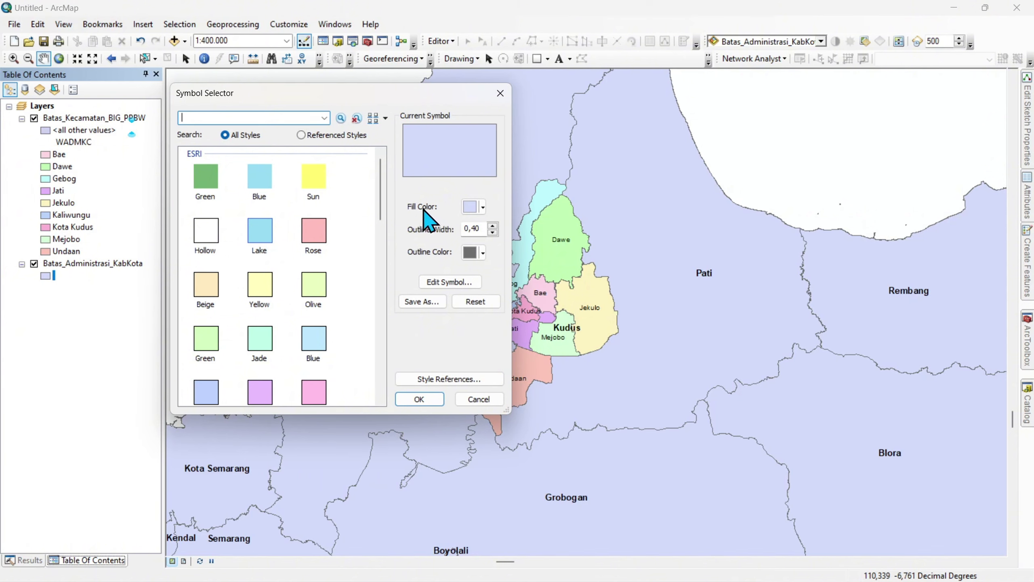
pyautogui.click(472, 207)
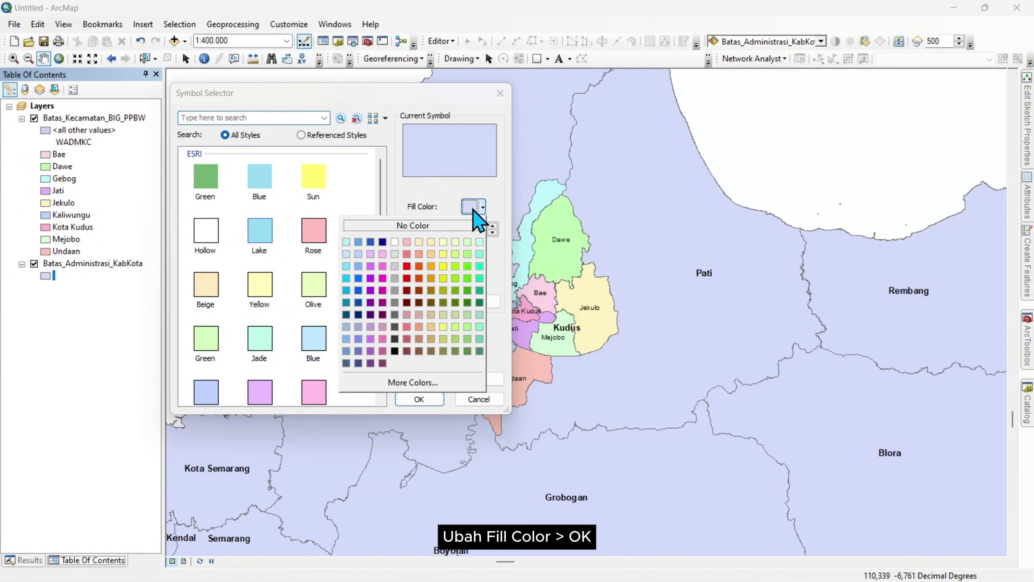
pyautogui.click(395, 242)
pyautogui.click(419, 399)
# Step: Examine the coloured Kudus subdistricts against the white regencies at scales between 1:100.000 and 1:400.000
pyautogui.moveTo(533, 372); pyautogui.dragTo(517, 386)
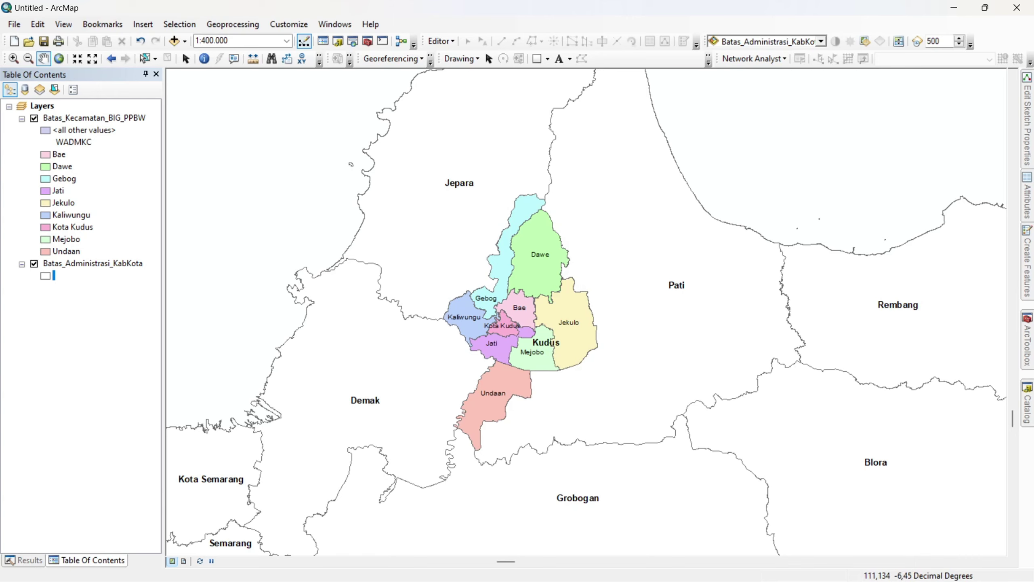
pyautogui.moveTo(601, 233); pyautogui.dragTo(603, 208)
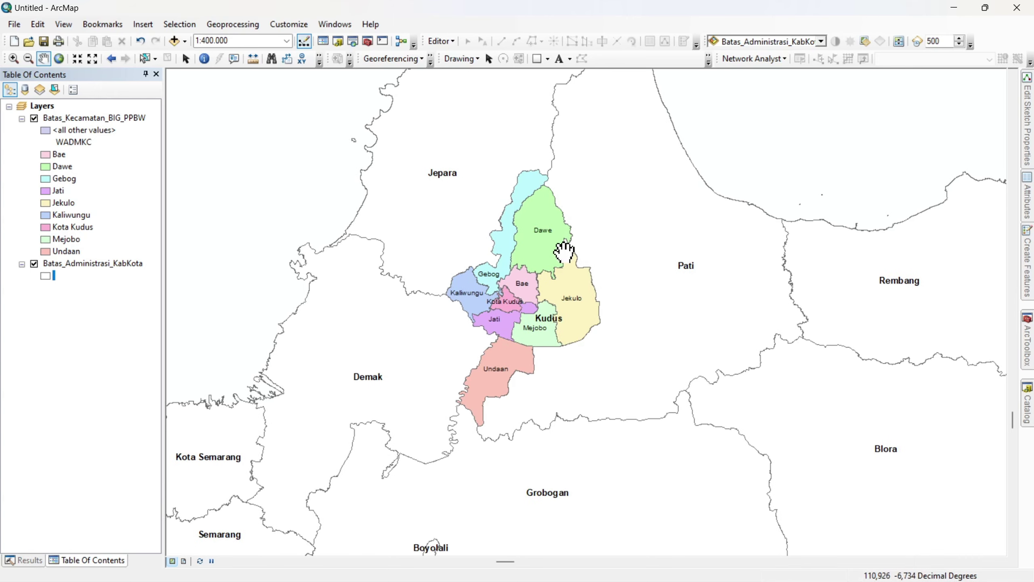
pyautogui.scroll(3, 550, 252)
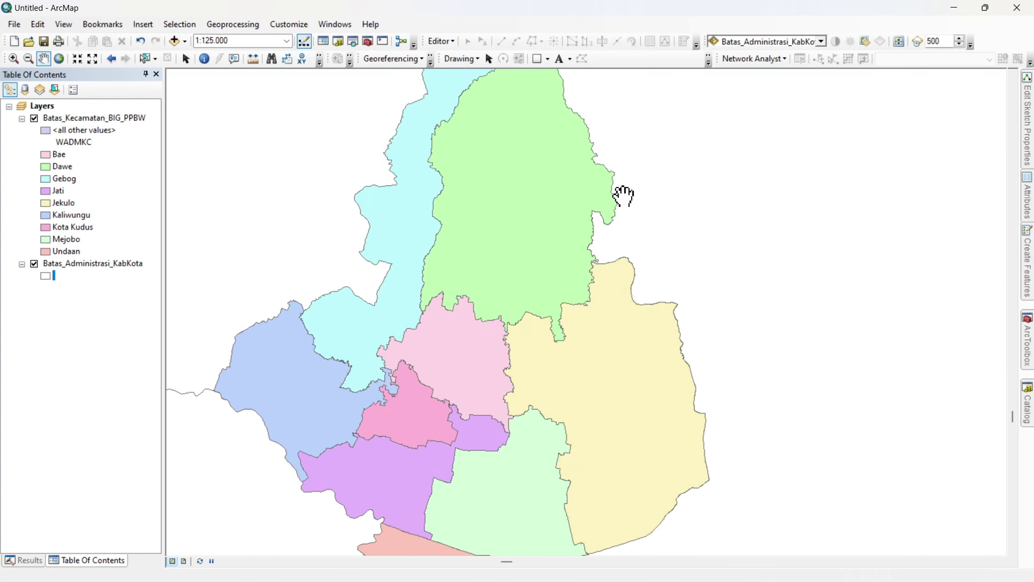
pyautogui.scroll(-2, 594, 253)
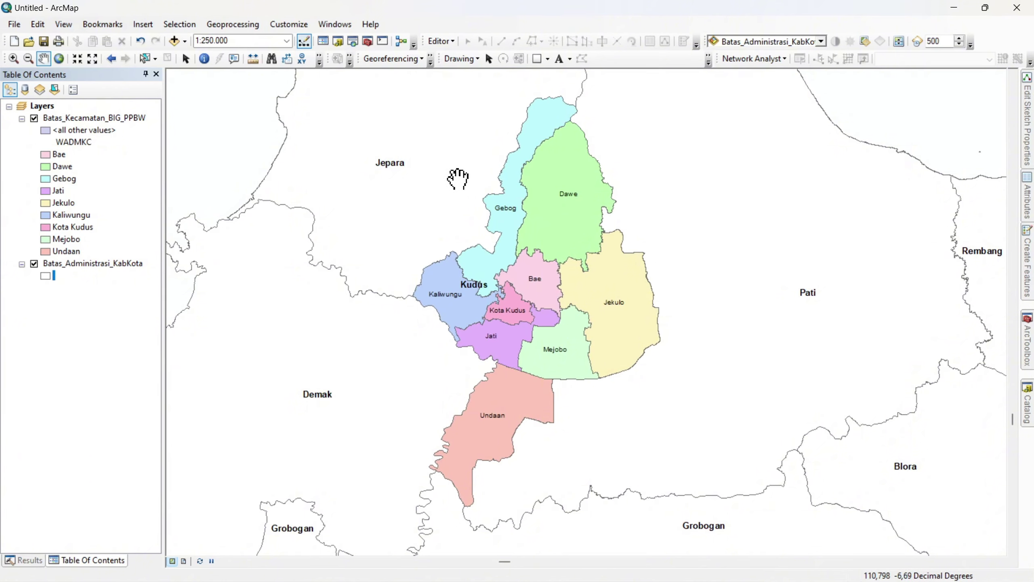
pyautogui.moveTo(645, 316); pyautogui.dragTo(654, 292)
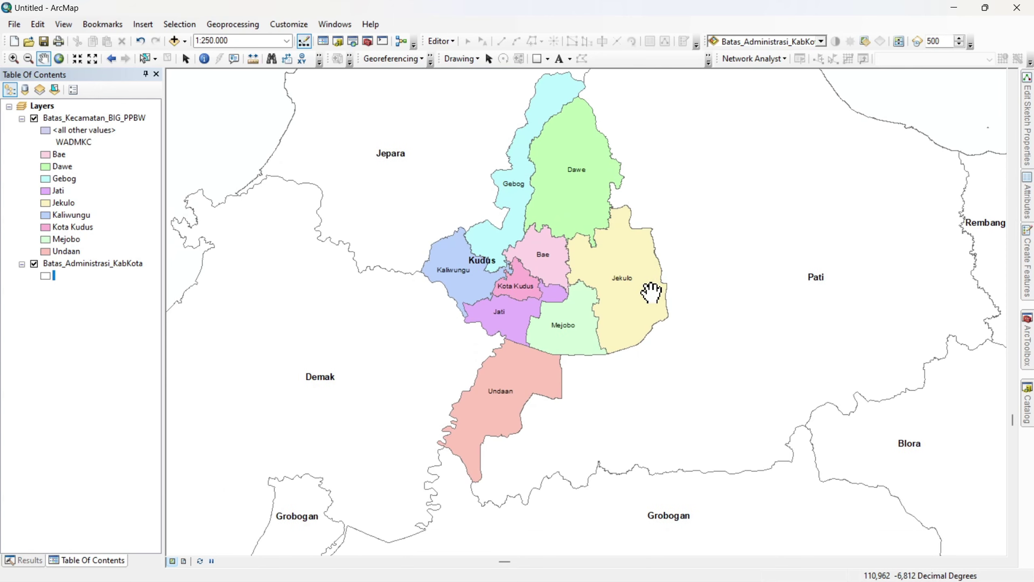
pyautogui.scroll(3, 590, 290)
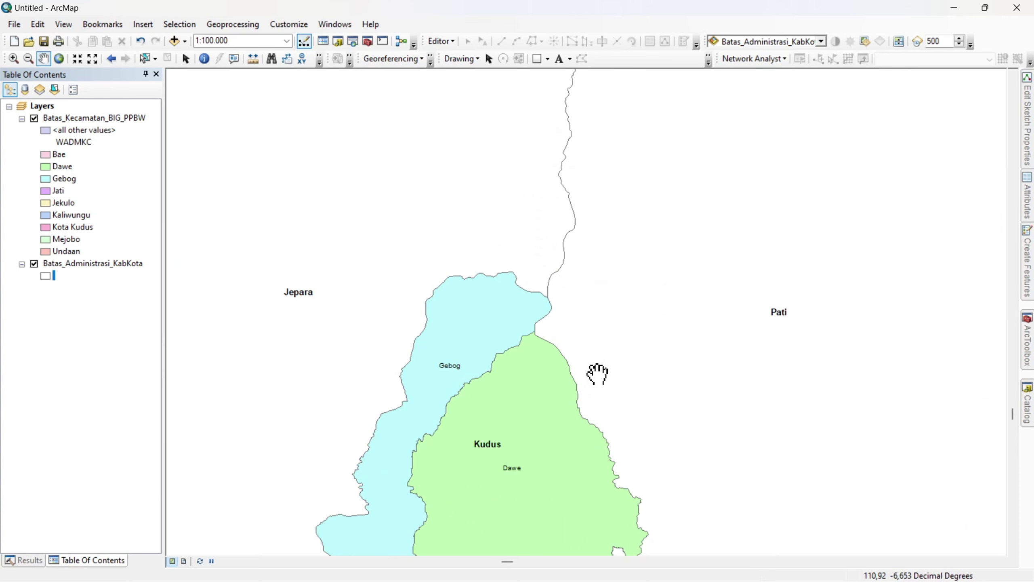
pyautogui.scroll(-3, 586, 432)
pyautogui.moveTo(585, 467); pyautogui.dragTo(611, 358)
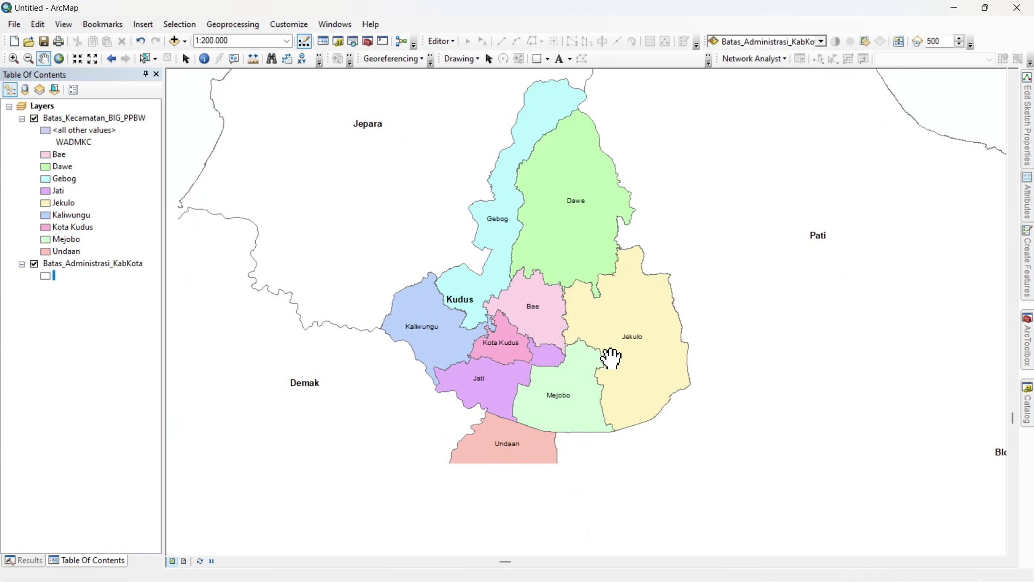
pyautogui.moveTo(591, 423); pyautogui.dragTo(591, 401)
pyautogui.moveTo(644, 292); pyautogui.dragTo(618, 304)
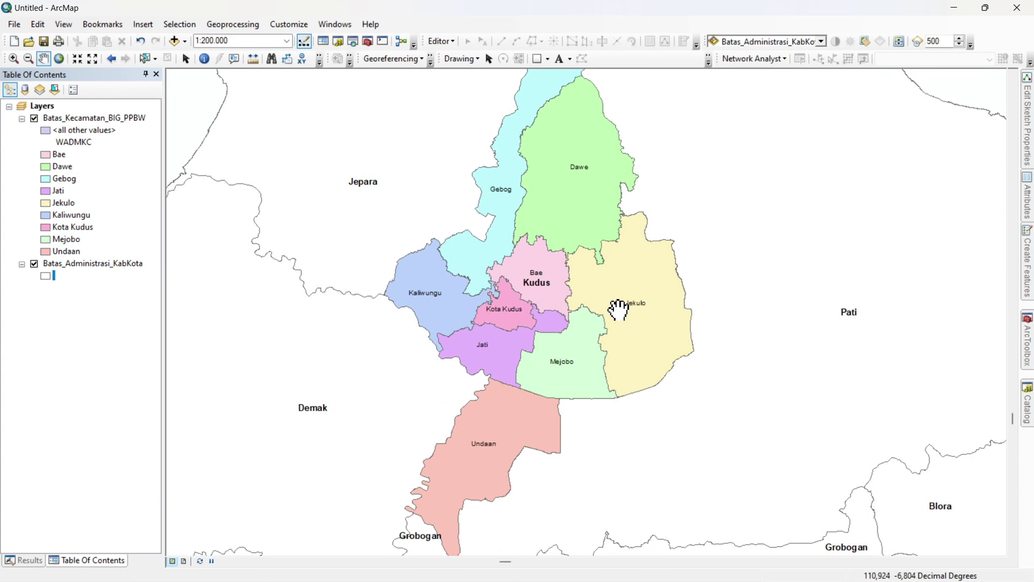
# Step: Open the shared symbol properties for all subdistrict categories in the Batas_Kecamatan_BIG_PPBW layer's symbology
pyautogui.click(102, 119)
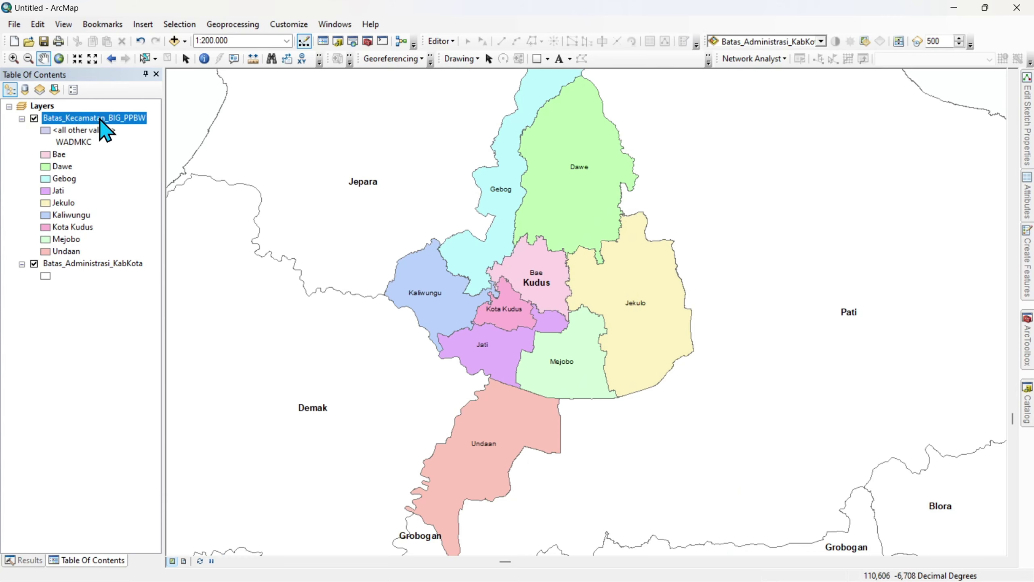
pyautogui.rightClick(101, 120)
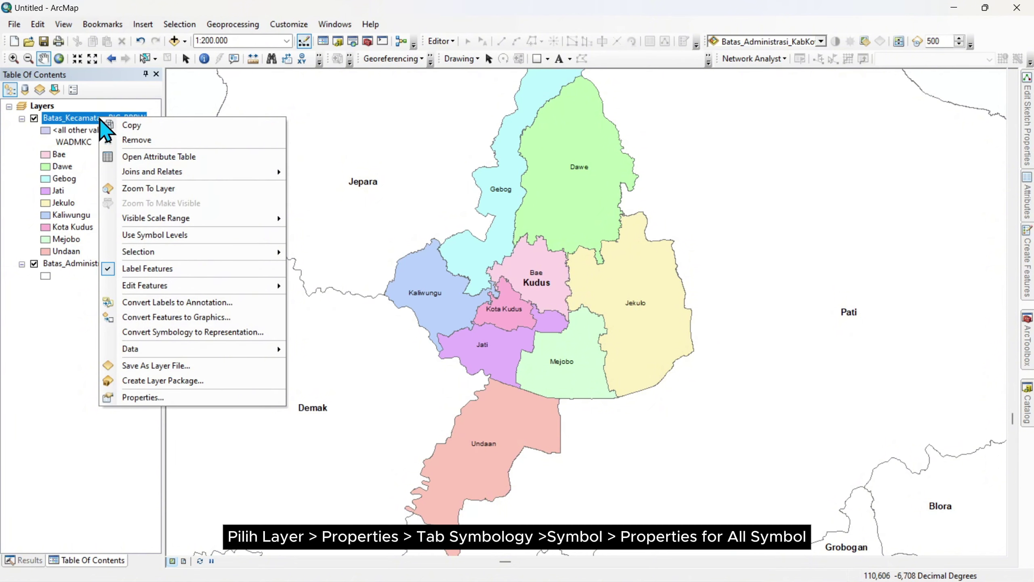
pyautogui.click(143, 397)
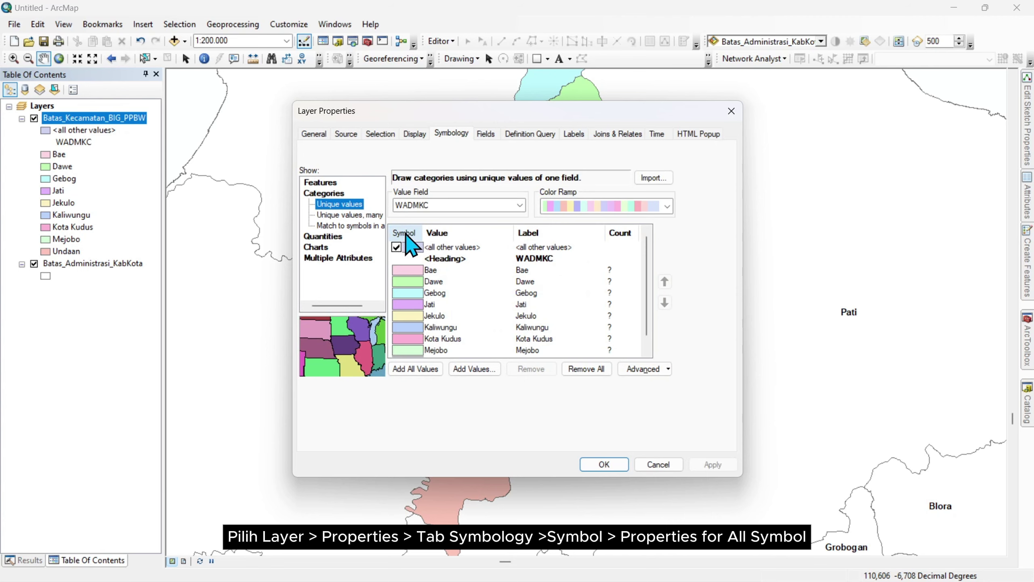
pyautogui.rightClick(406, 238)
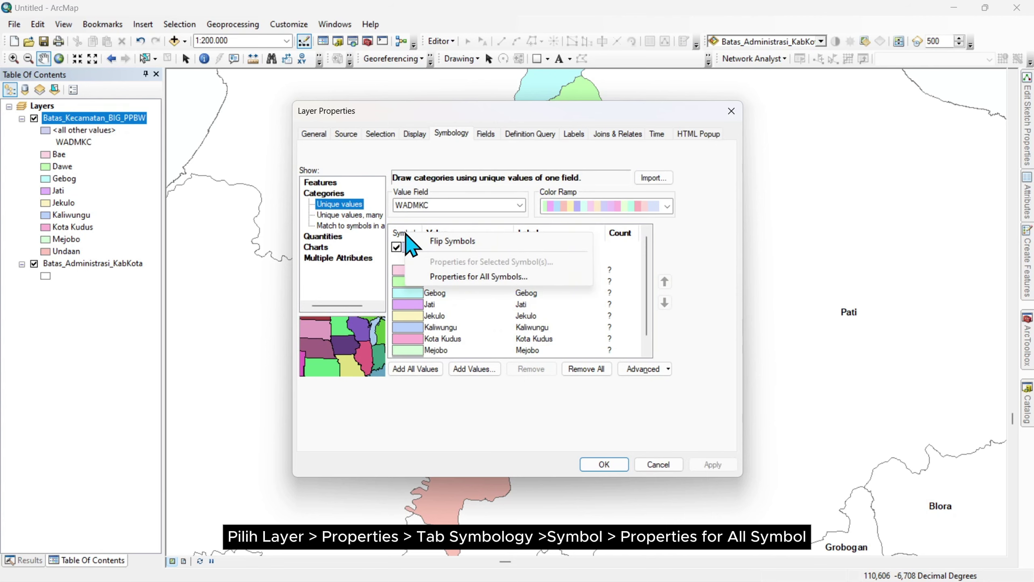
pyautogui.click(456, 277)
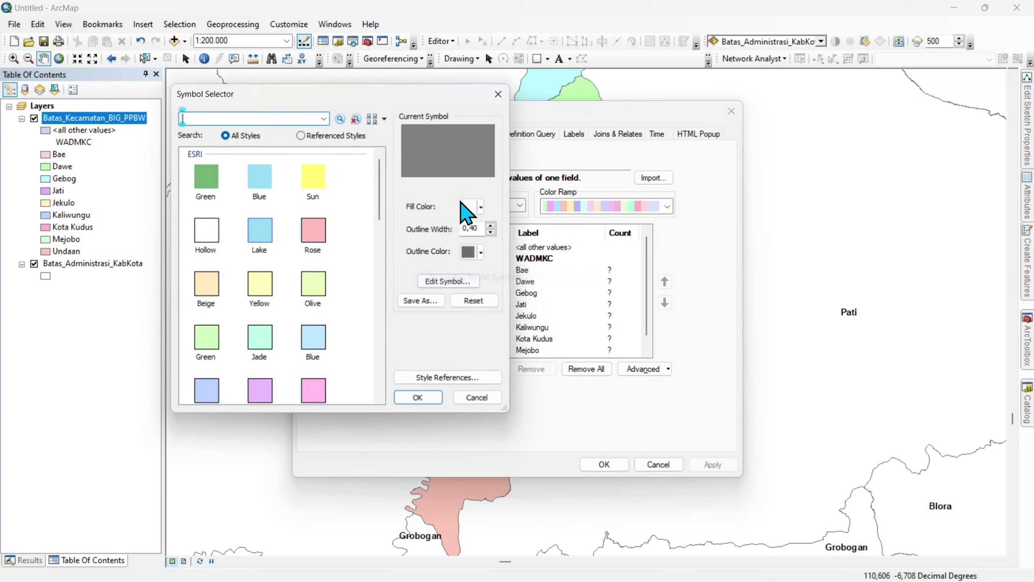
pyautogui.moveTo(451, 95); pyautogui.dragTo(426, 88)
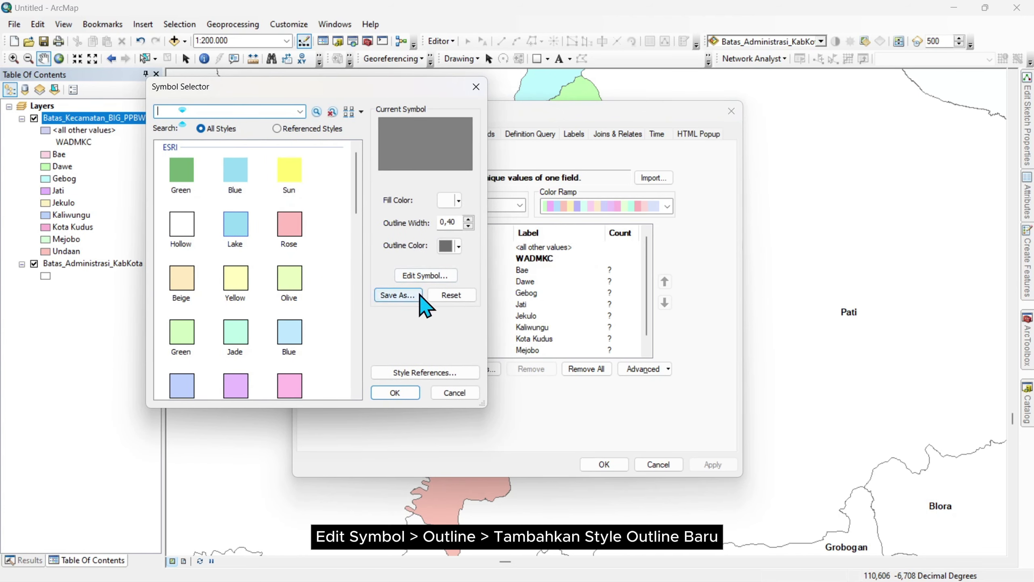
# Step: Open the outline style choices for the subdistrict fill symbol and look through the available line styles
pyautogui.click(422, 279)
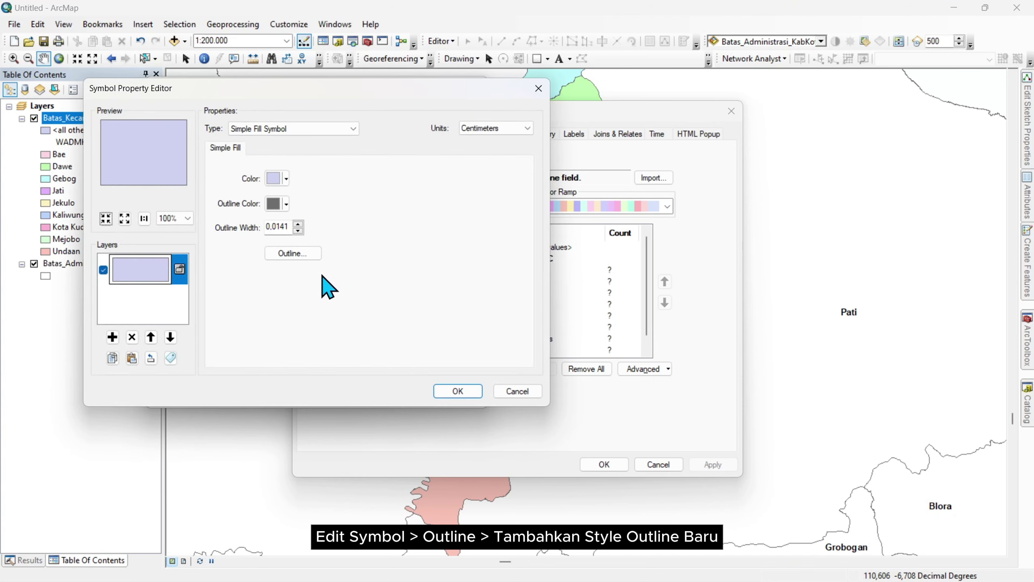
pyautogui.click(303, 253)
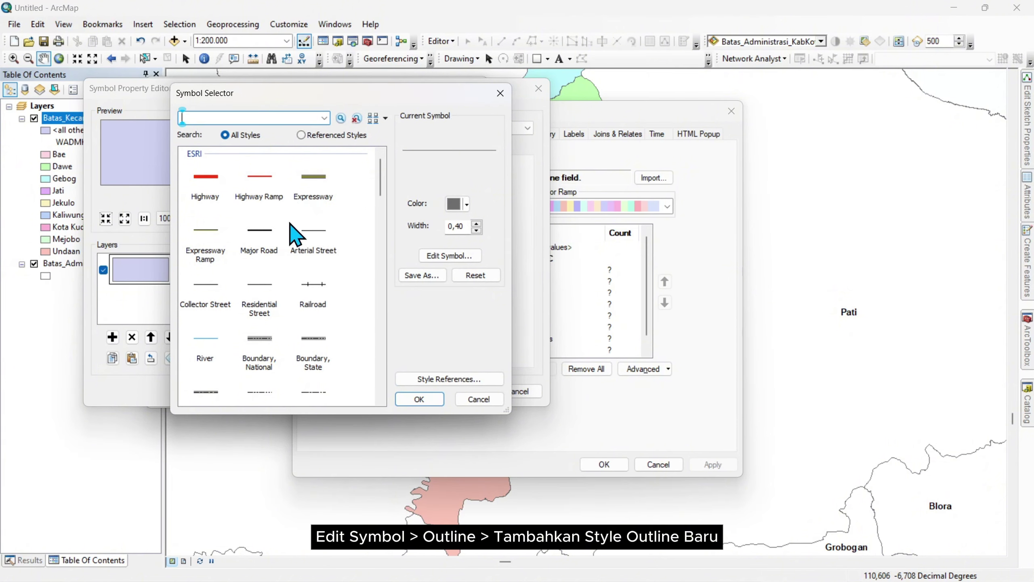
pyautogui.scroll(-5, 309, 265)
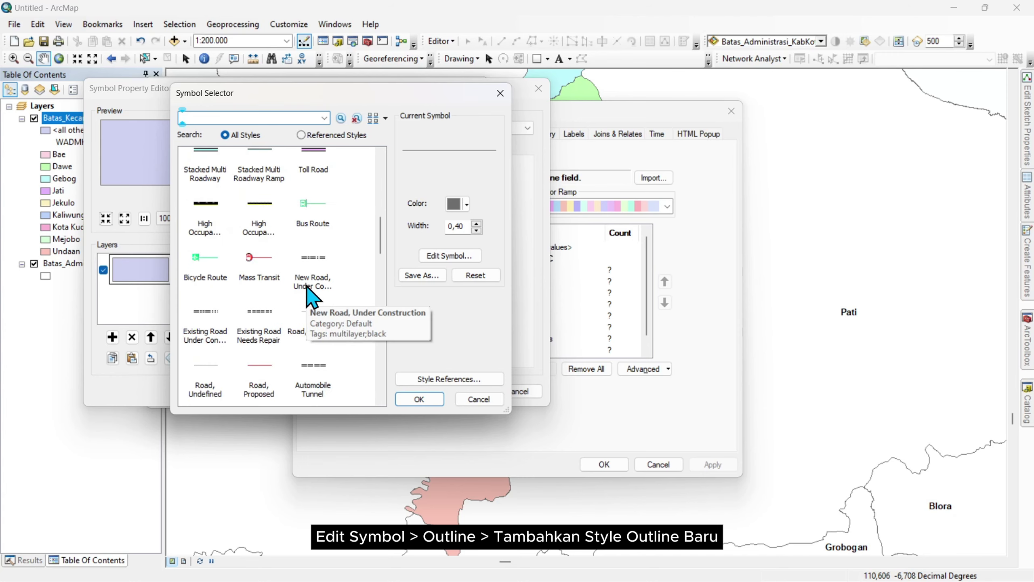
pyautogui.scroll(-15, 308, 299)
pyautogui.scroll(20, 309, 305)
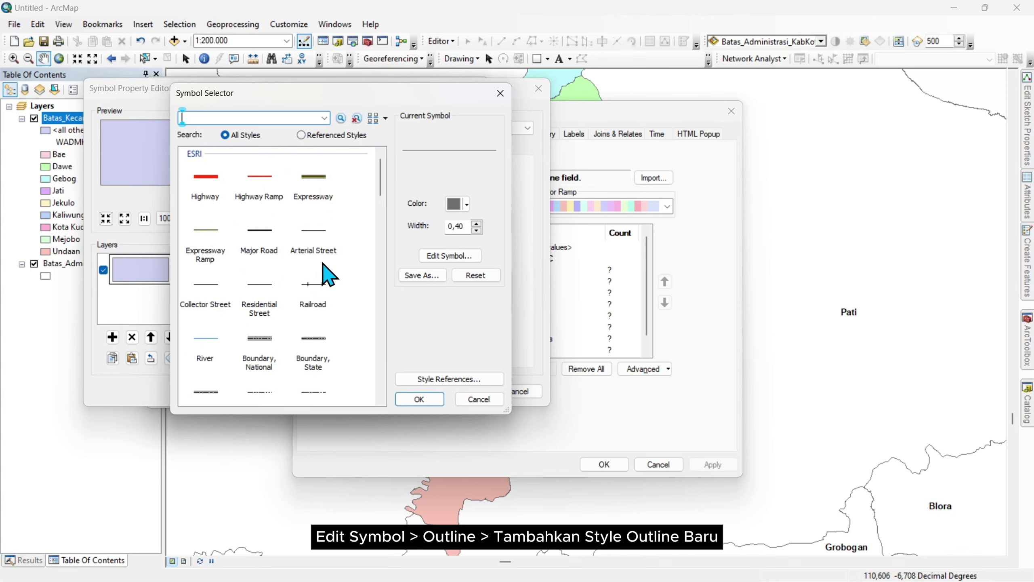
# Step: Add Style Peta Desa.style from the Style Peta Desa (PerKaBIG No. 3 tahun 2016) folder to the style references
pyautogui.click(446, 382)
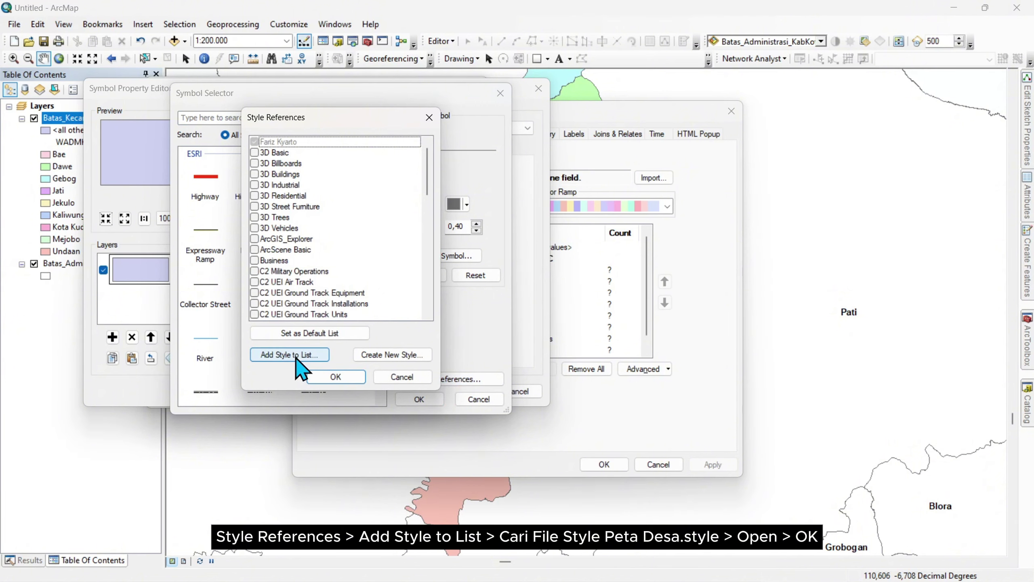
pyautogui.click(296, 357)
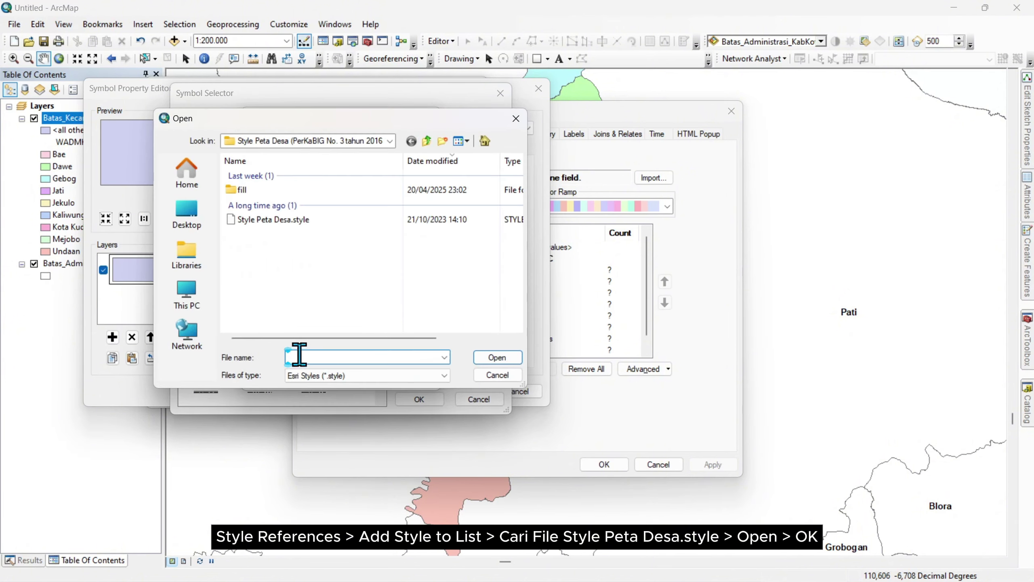
pyautogui.click(427, 141)
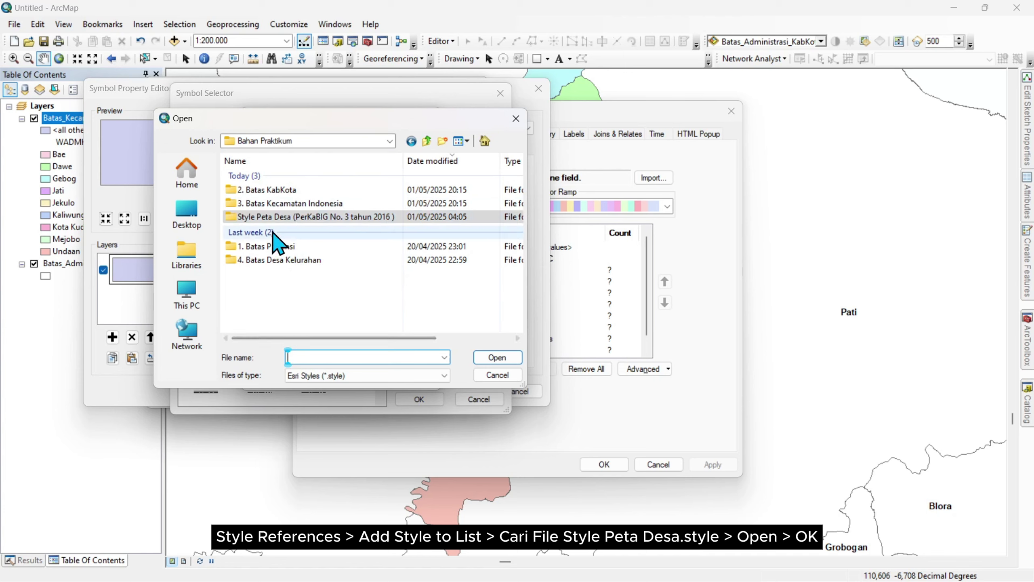
pyautogui.click(270, 219)
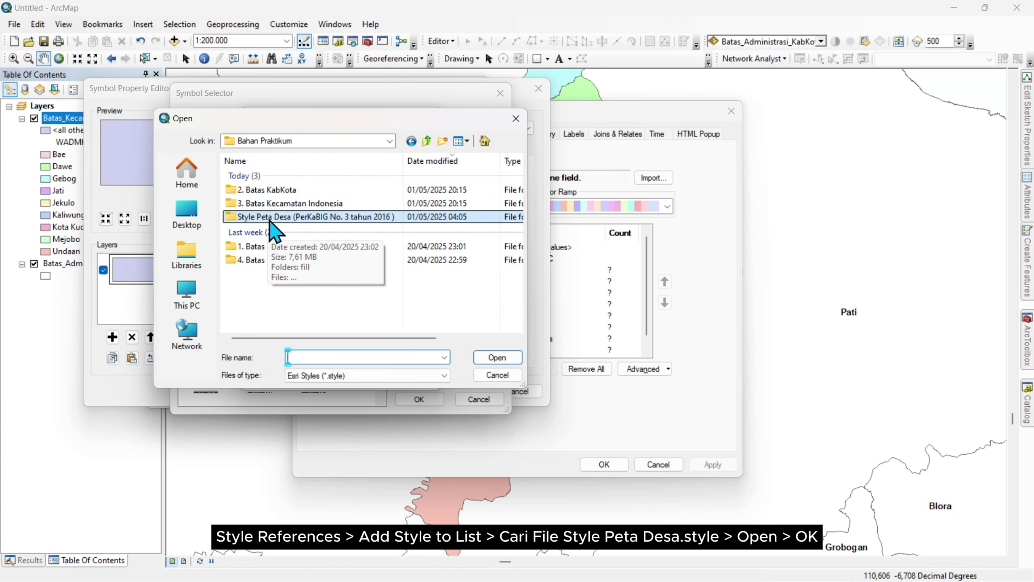
pyautogui.doubleClick(276, 220)
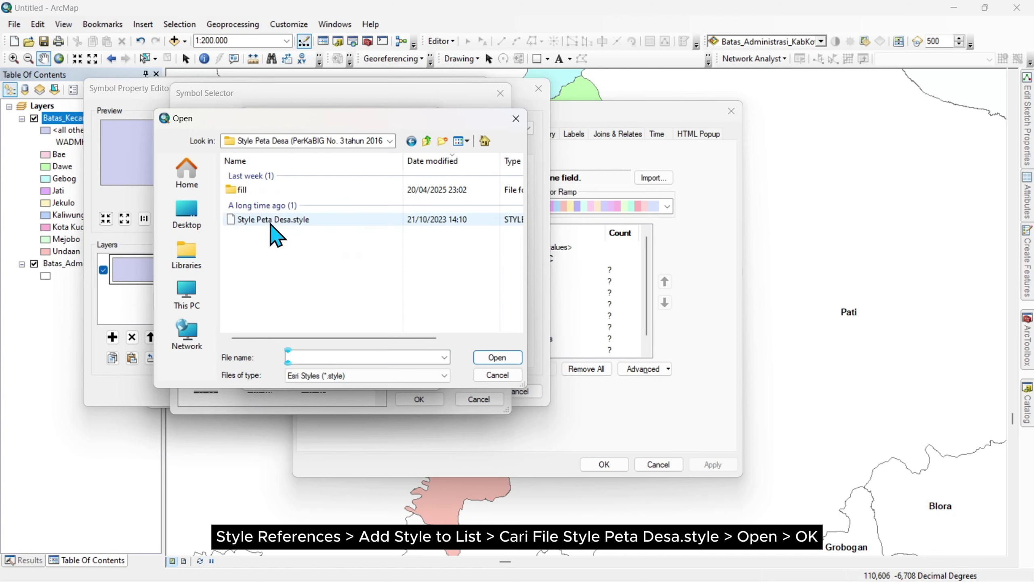
pyautogui.click(271, 222)
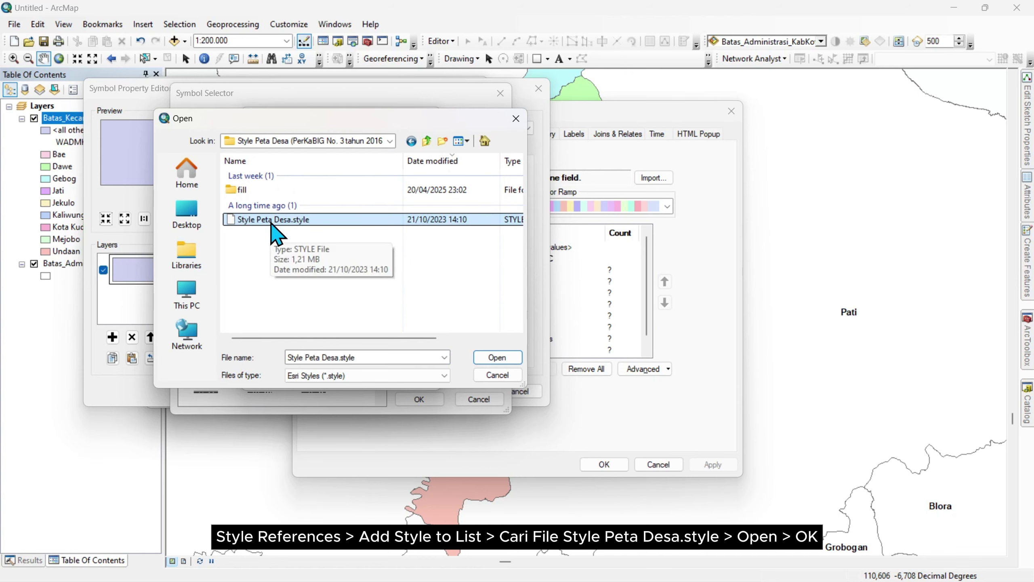
pyautogui.click(490, 359)
pyautogui.click(335, 378)
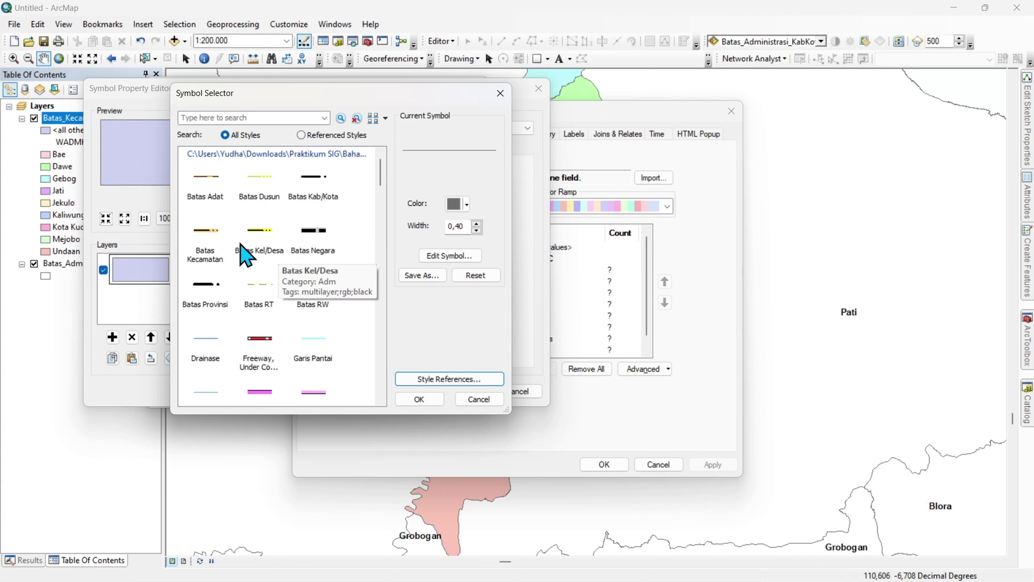
# Step: Apply the Batas Kecamatan line style as the outline of all subdistrict symbols in the Batas_Kecamatan_BIG_PPBW layer
pyautogui.click(208, 243)
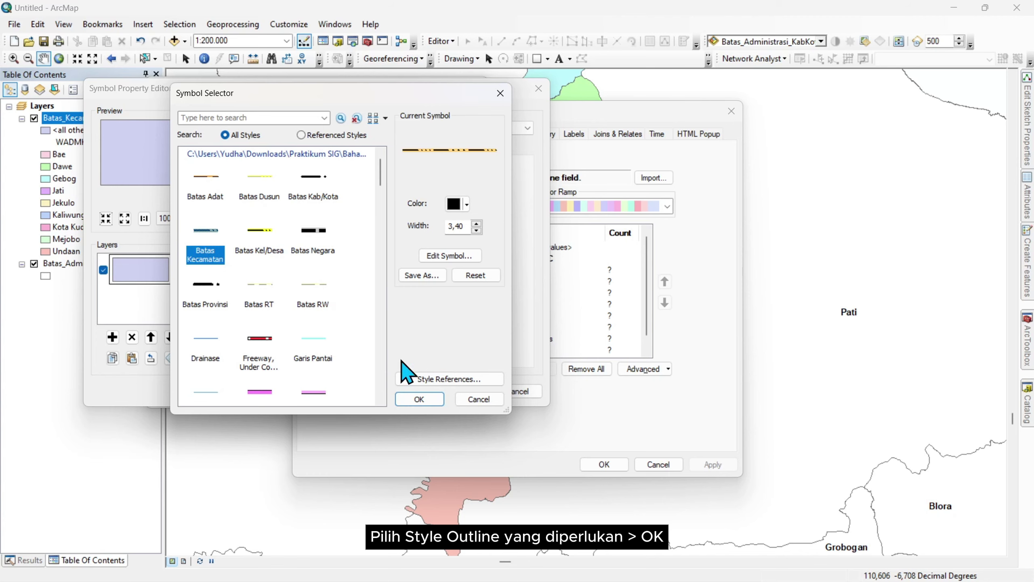
pyautogui.click(420, 399)
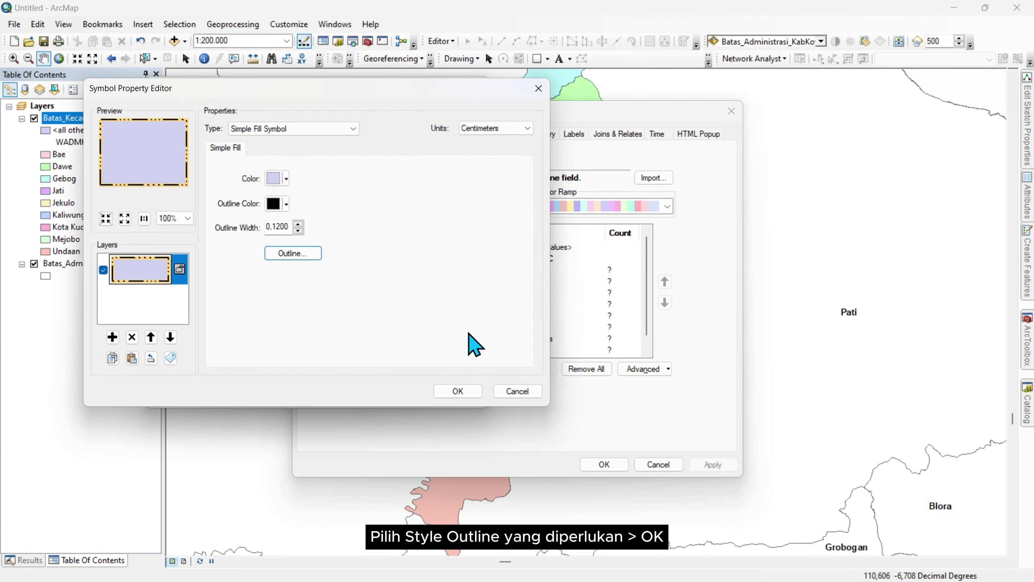
pyautogui.click(458, 391)
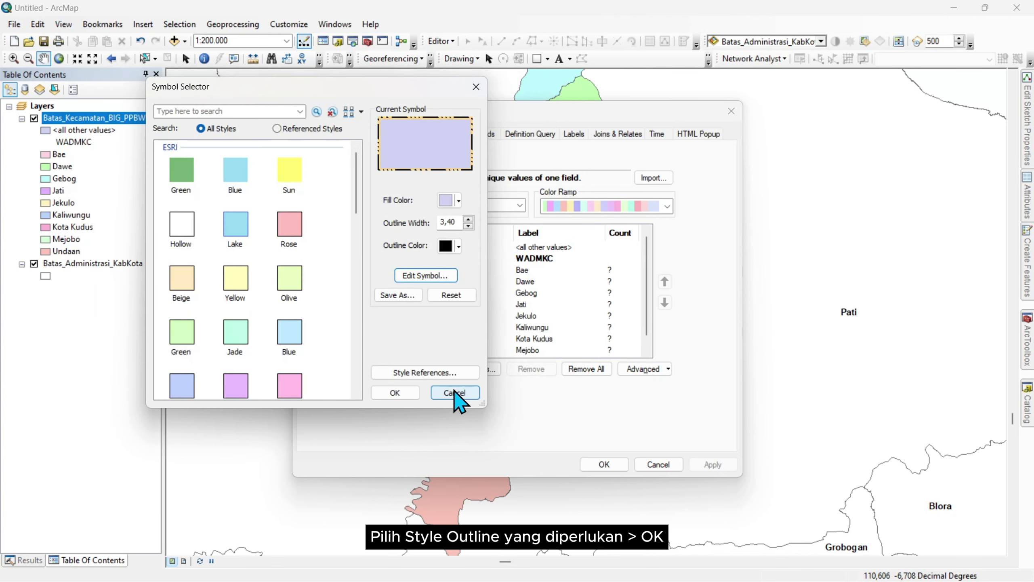
pyautogui.click(389, 395)
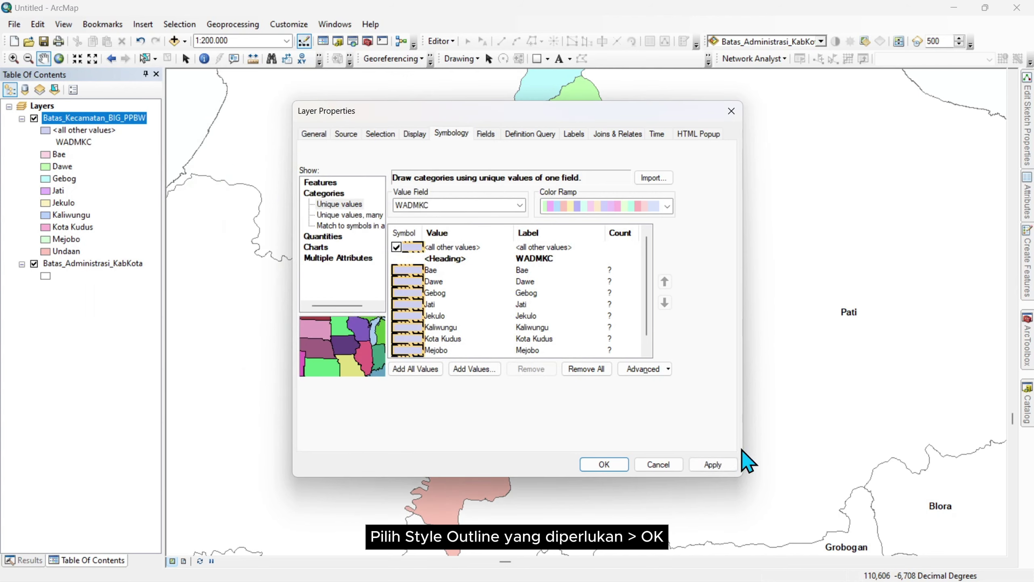
pyautogui.click(612, 465)
# Step: Recolour the subdistrict categories of the Batas_Kecamatan_BIG_PPBW layer with a multicoloured pastel colour ramp
pyautogui.moveTo(566, 265); pyautogui.dragTo(542, 331)
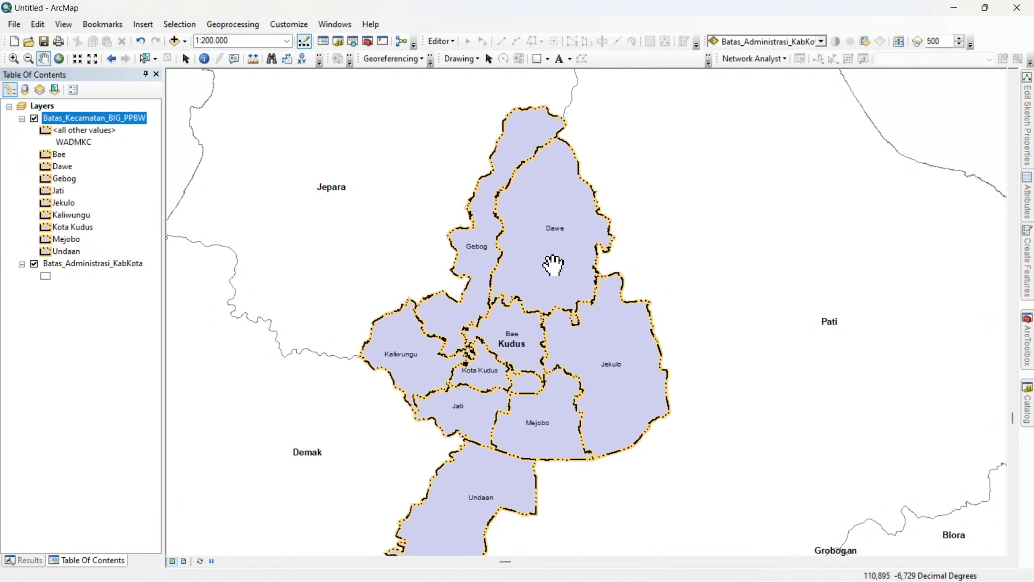
pyautogui.moveTo(540, 284); pyautogui.dragTo(549, 248)
pyautogui.scroll(4, 504, 254)
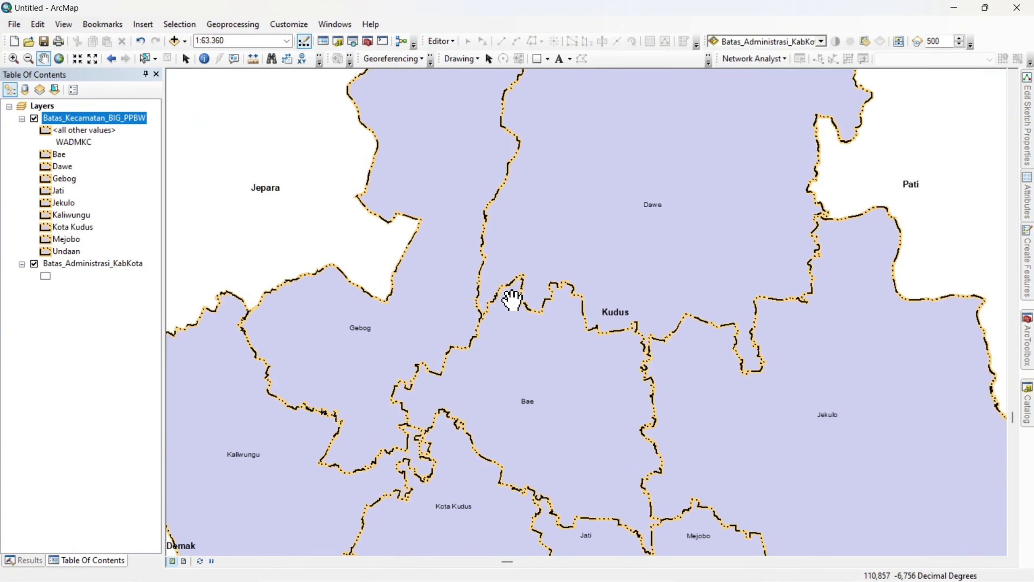
pyautogui.scroll(-3, 517, 308)
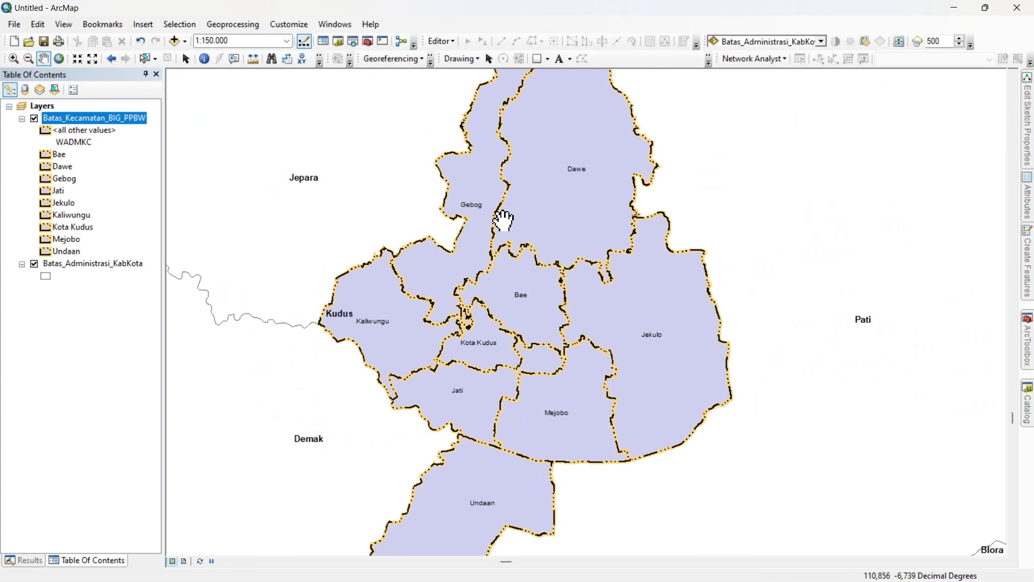
pyautogui.moveTo(501, 370); pyautogui.dragTo(496, 323)
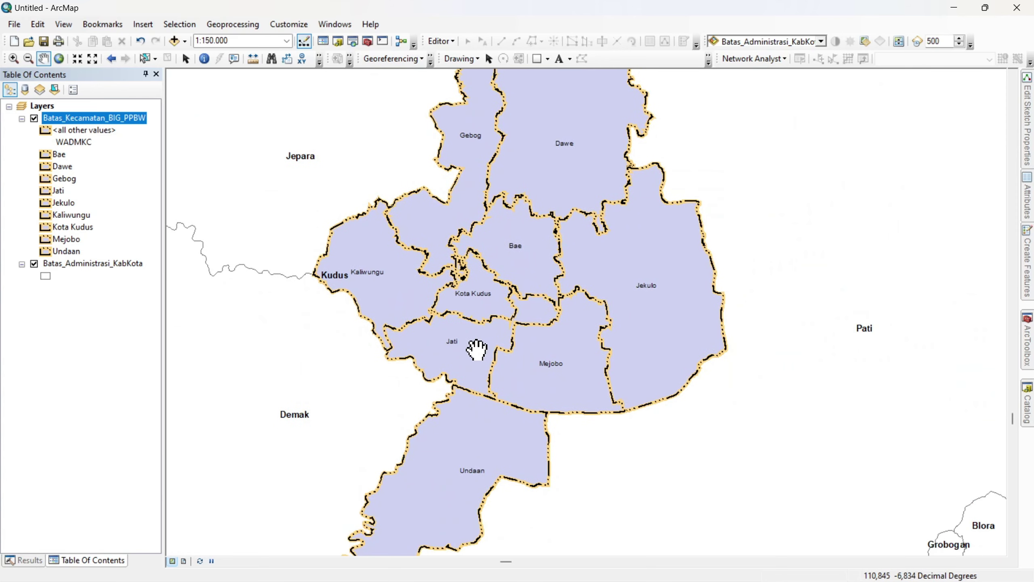
pyautogui.rightClick(106, 117)
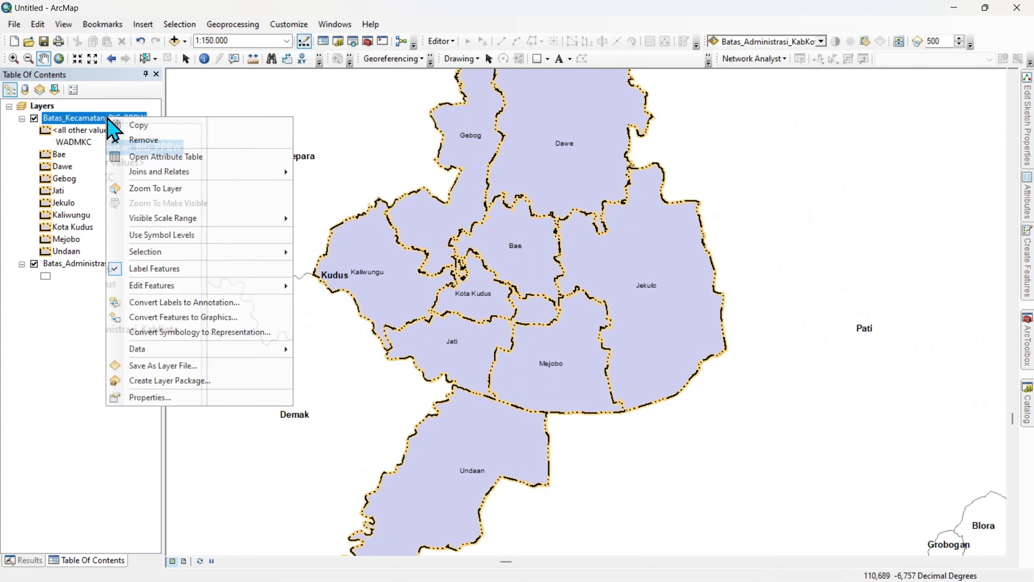
pyautogui.click(157, 399)
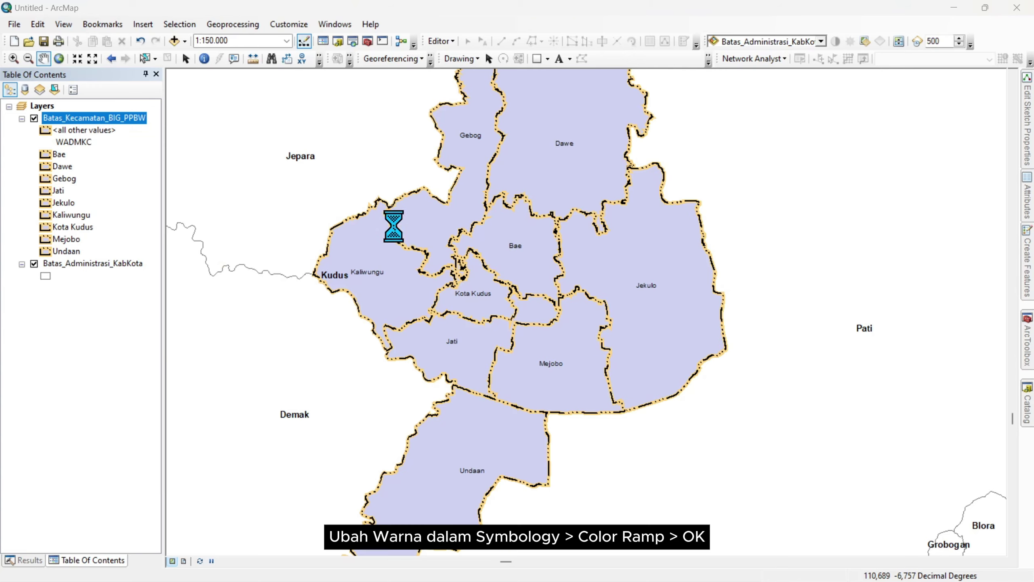
pyautogui.click(621, 209)
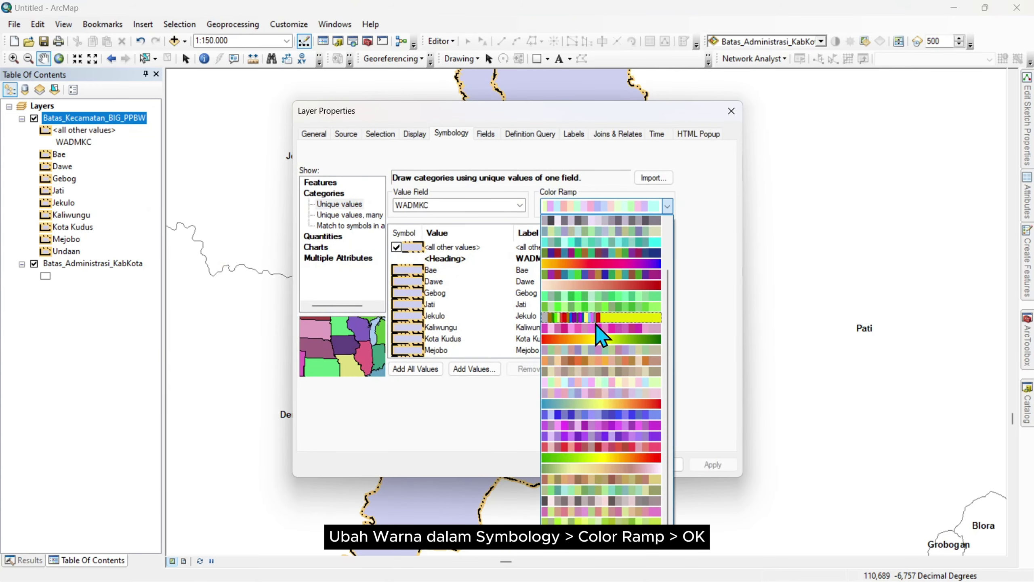
pyautogui.scroll(2, 599, 432)
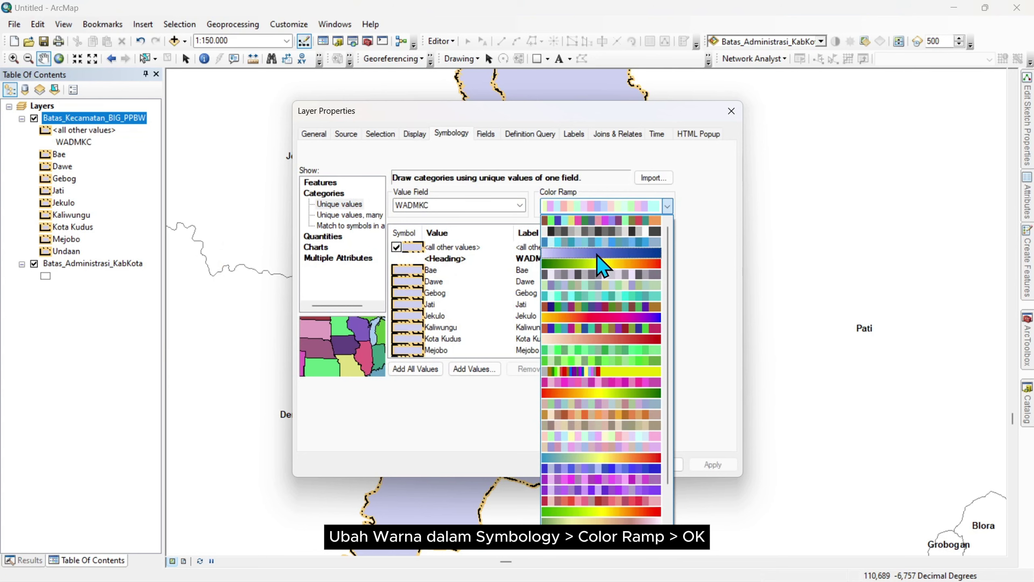
pyautogui.click(589, 434)
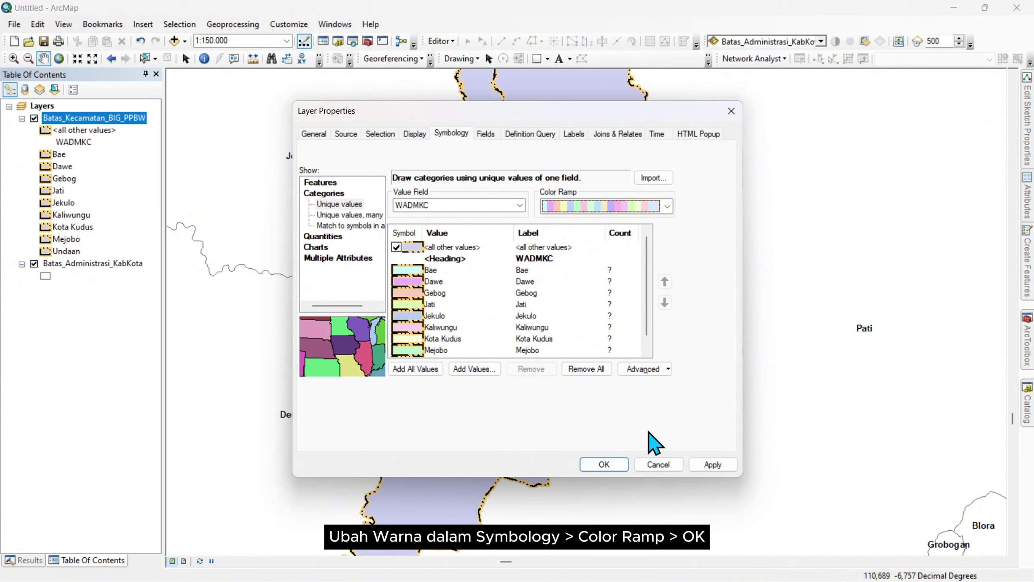
pyautogui.click(605, 465)
# Step: Apply the Batas Kab/Kota line style as the outline of the Batas_Administrasi_KabKota layer's fill symbol
pyautogui.scroll(3, 562, 322)
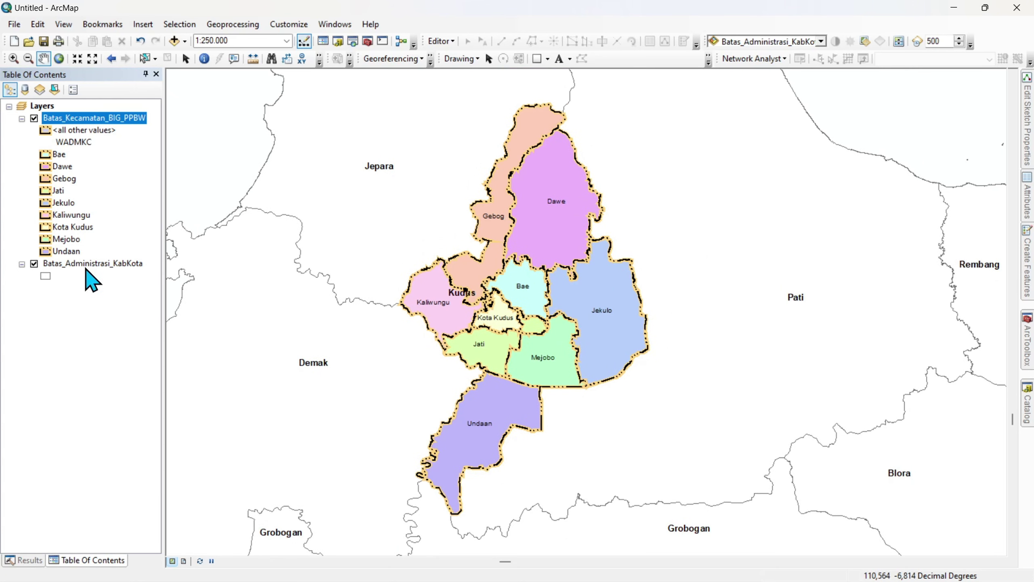
pyautogui.click(46, 277)
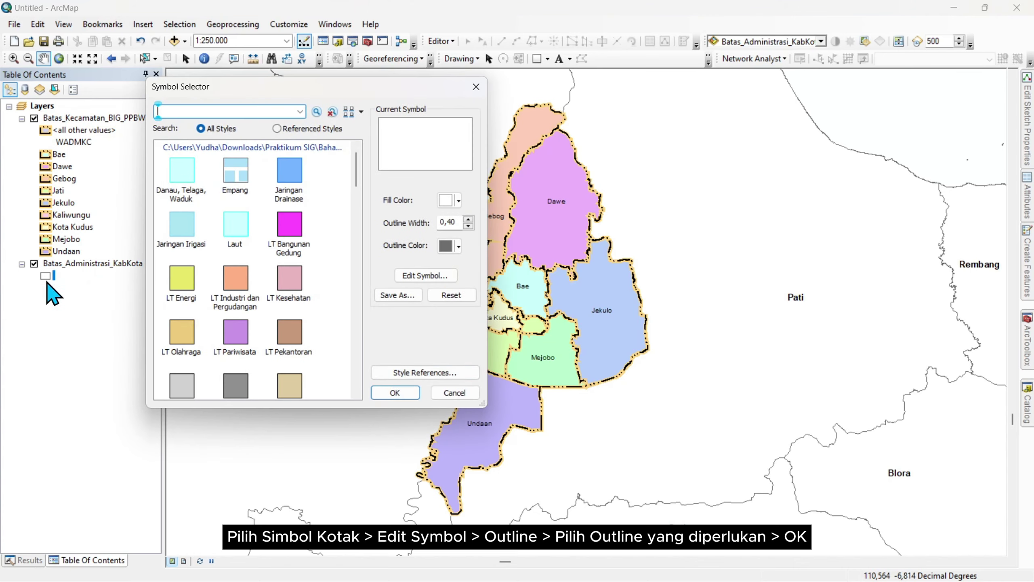
pyautogui.click(426, 276)
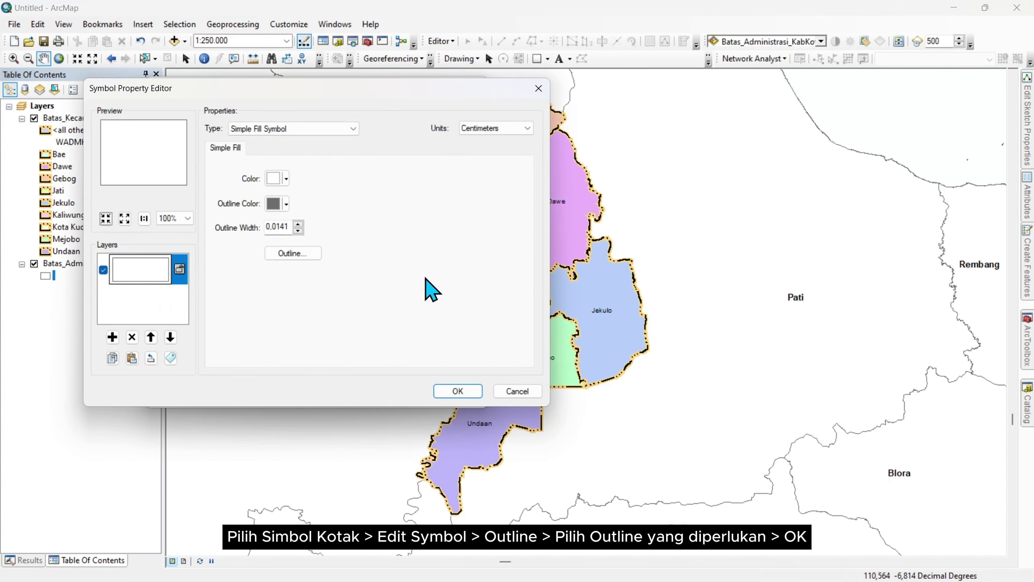
pyautogui.click(288, 254)
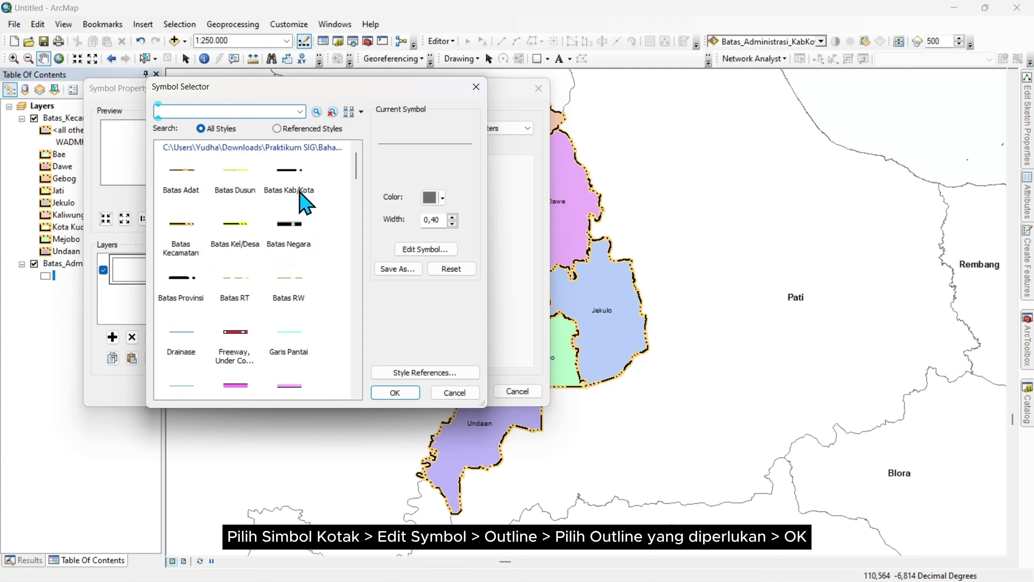
pyautogui.click(291, 180)
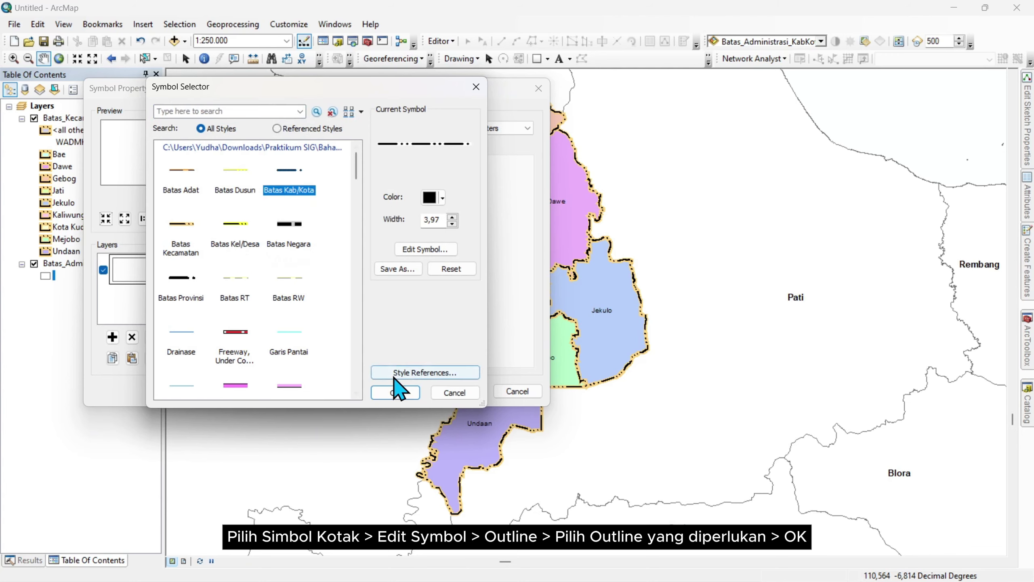
pyautogui.click(394, 393)
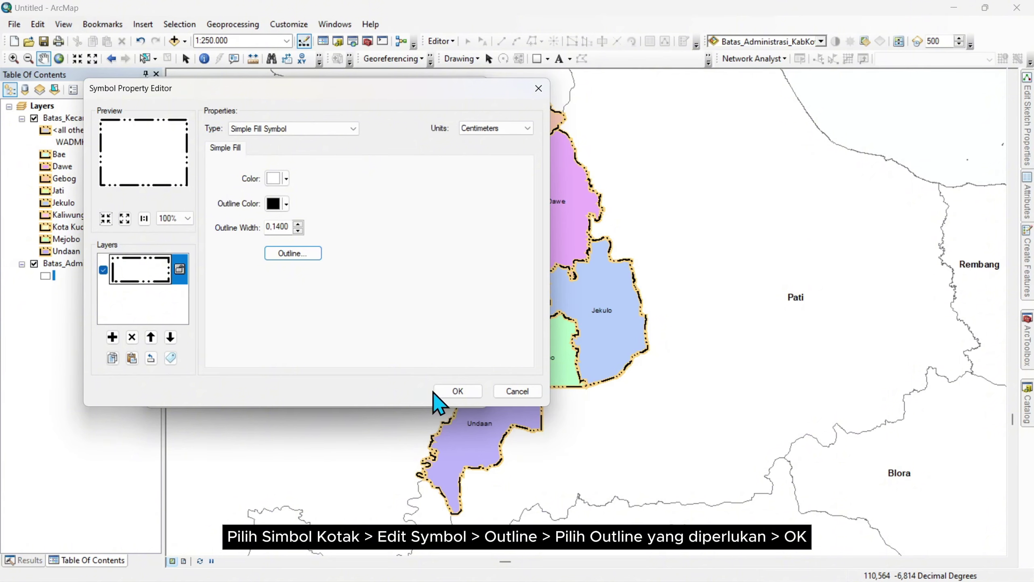
pyautogui.click(454, 392)
pyautogui.click(395, 392)
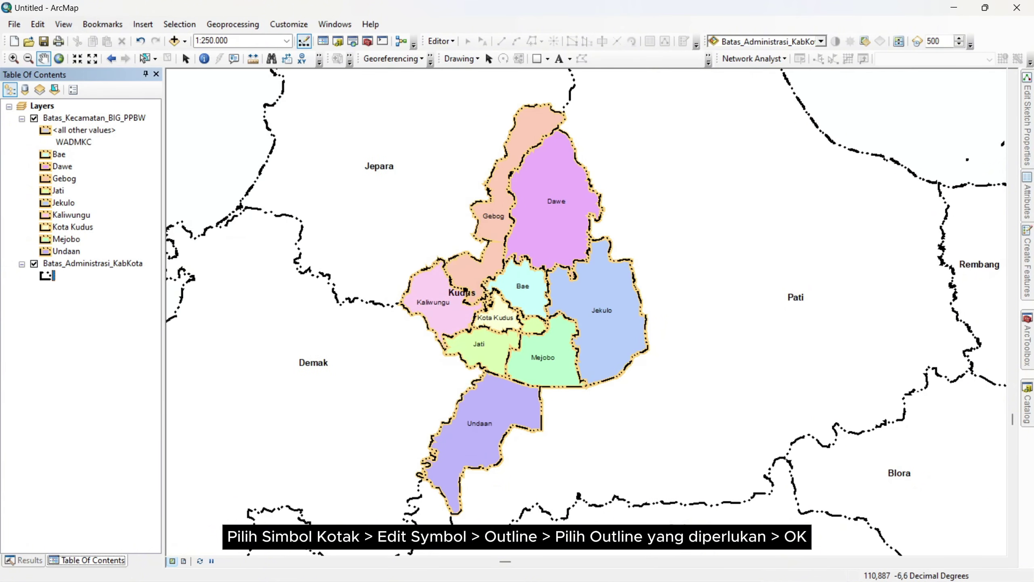
pyautogui.scroll(1, 574, 398)
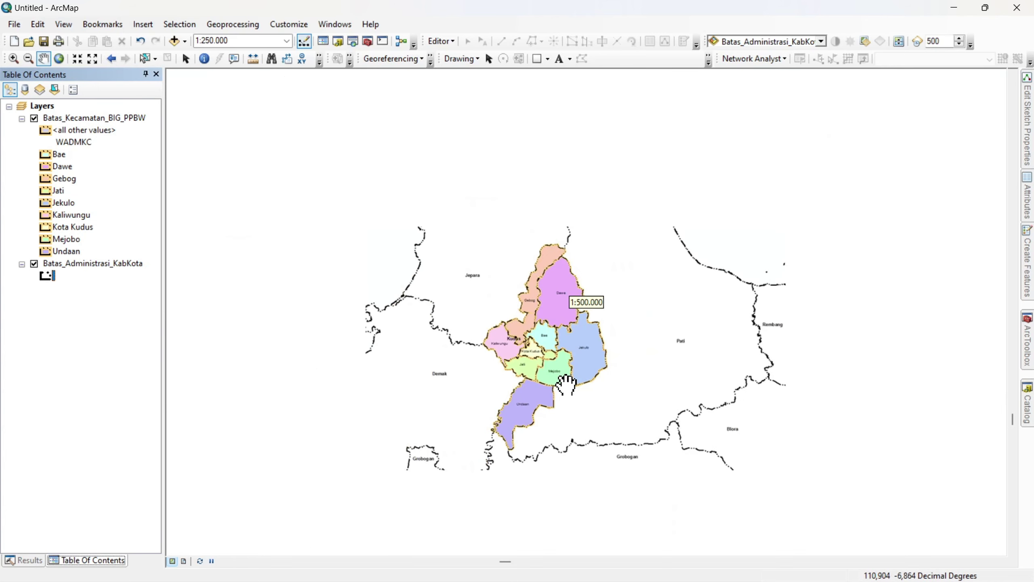
pyautogui.moveTo(584, 387); pyautogui.dragTo(565, 359)
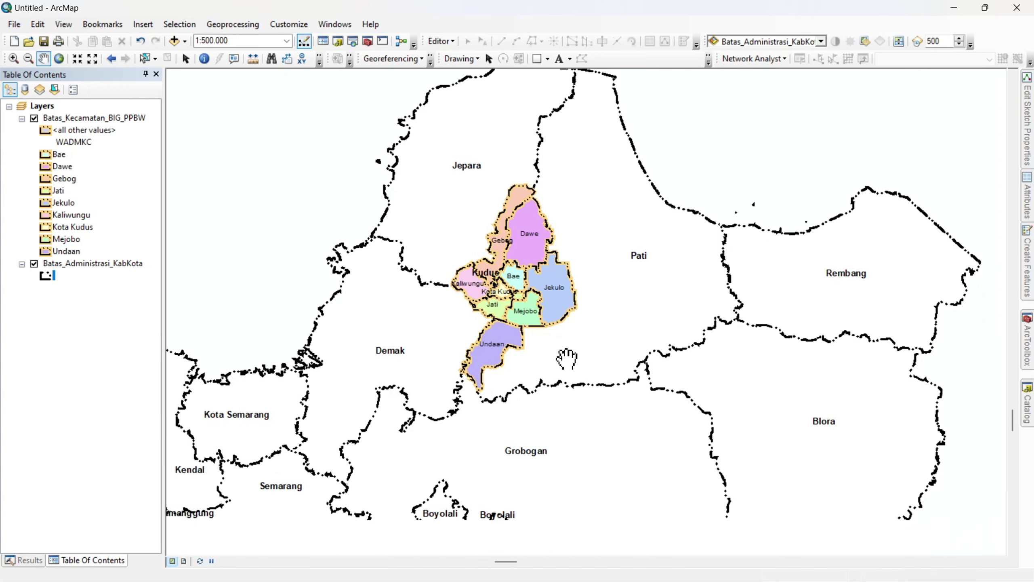